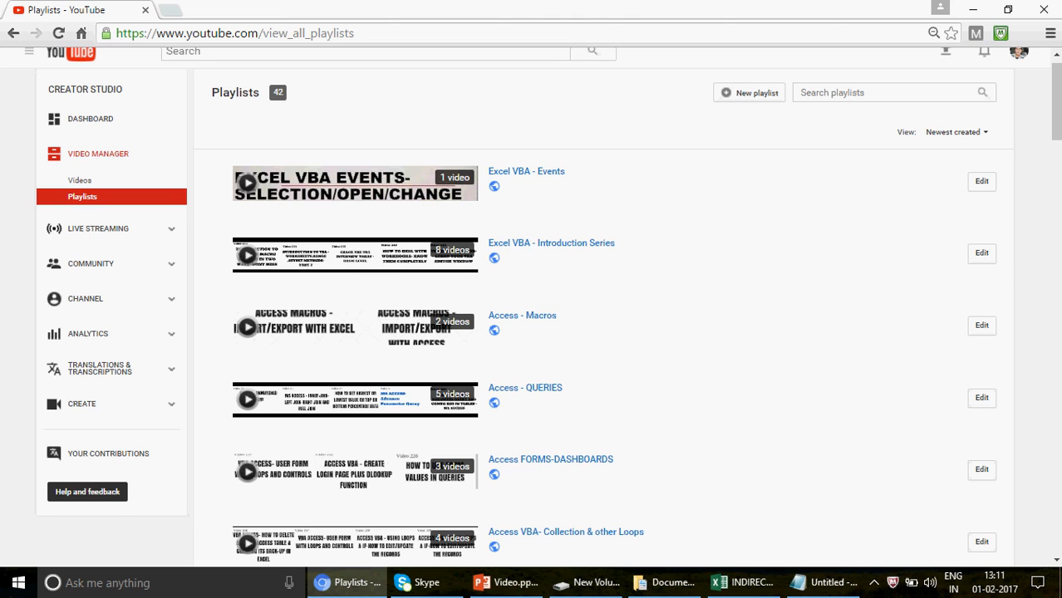
Switch from the YouTube playlists page to the INDIRECT.xlsx workbook in Excel.
mouse_move(1056, 103)
mouse_down()
mouse_move(1056, 137)
mouse_move(1058, 102)
mouse_up()
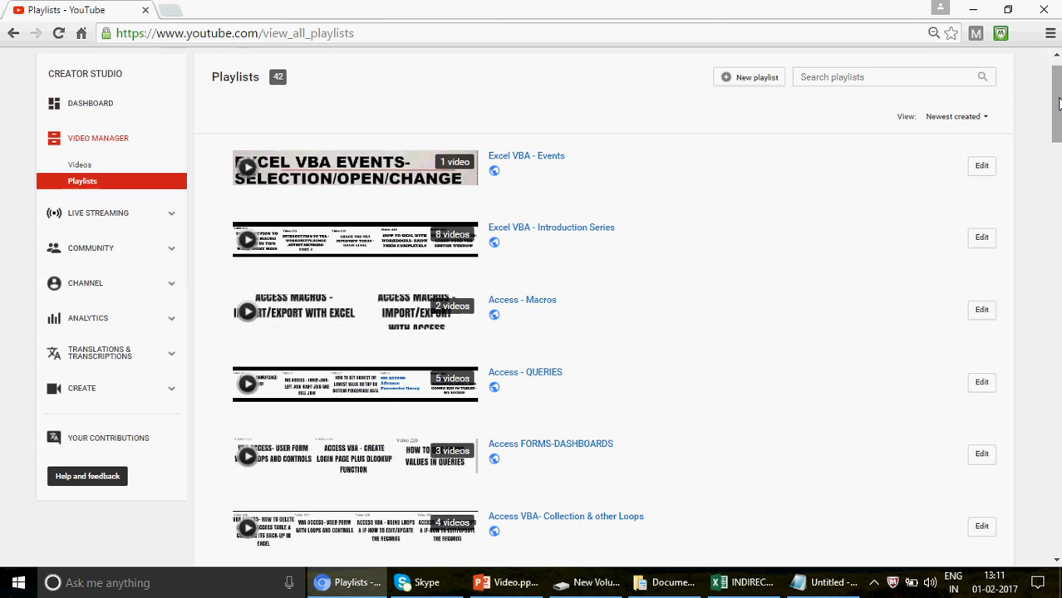
mouse_move(750, 588)
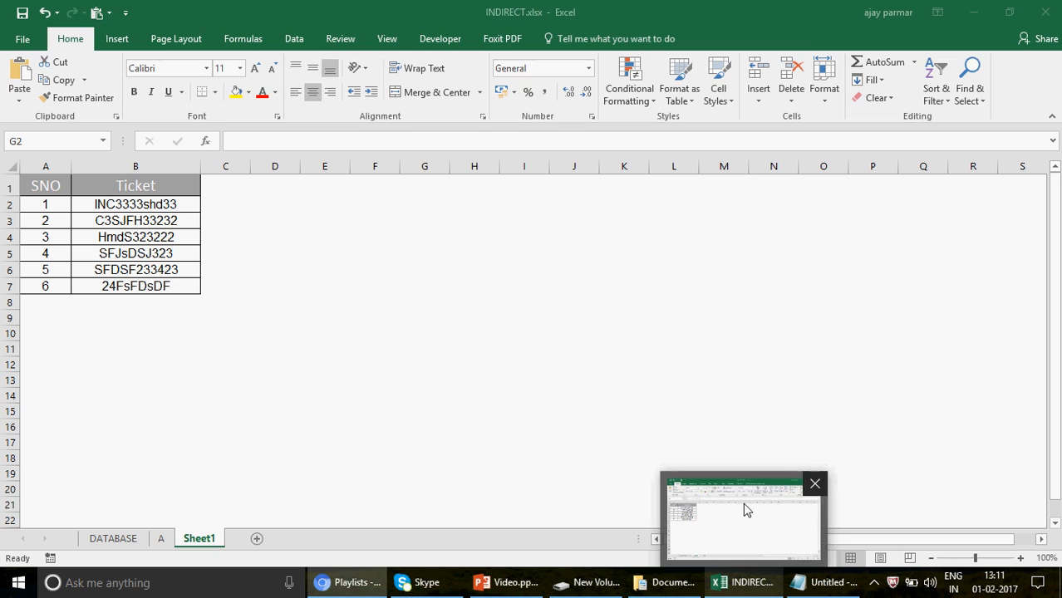
click(743, 503)
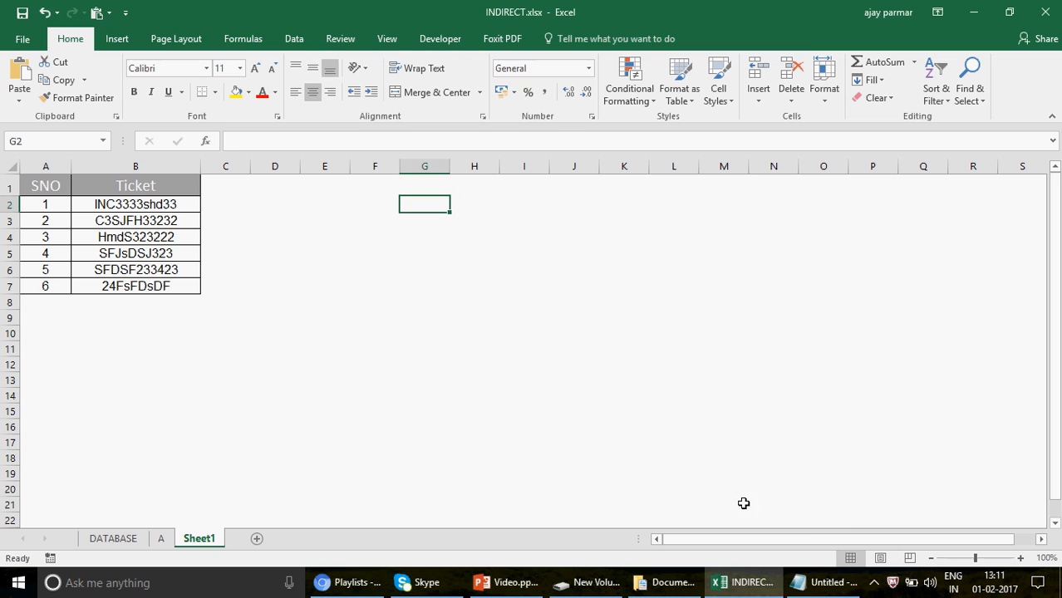
click(384, 183)
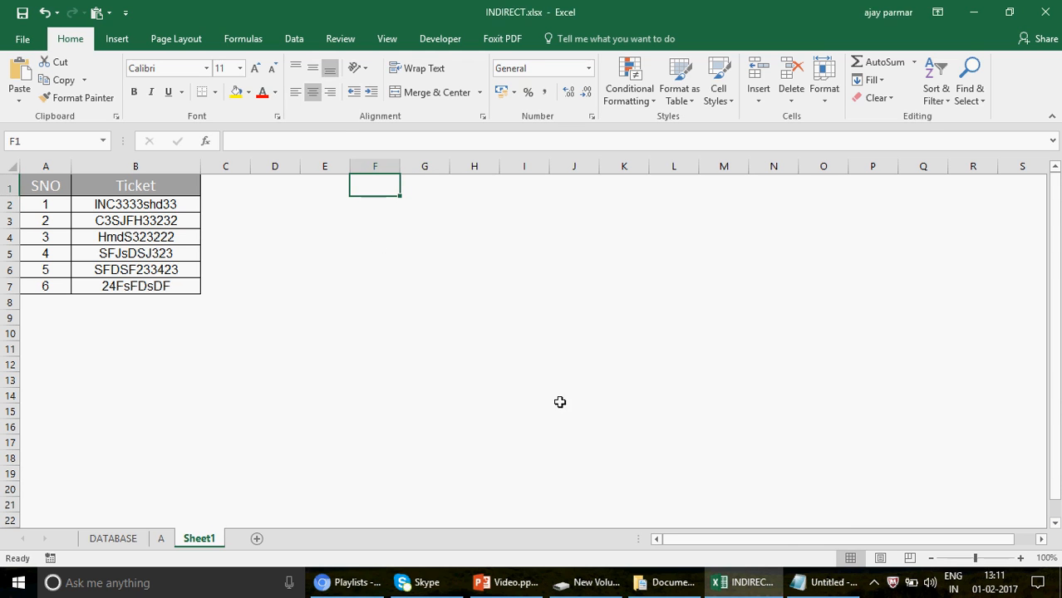
Switch to the untitled Notepad note, read the question about finding a capital "S" in text values, and minimize the note.
mouse_move(834, 586)
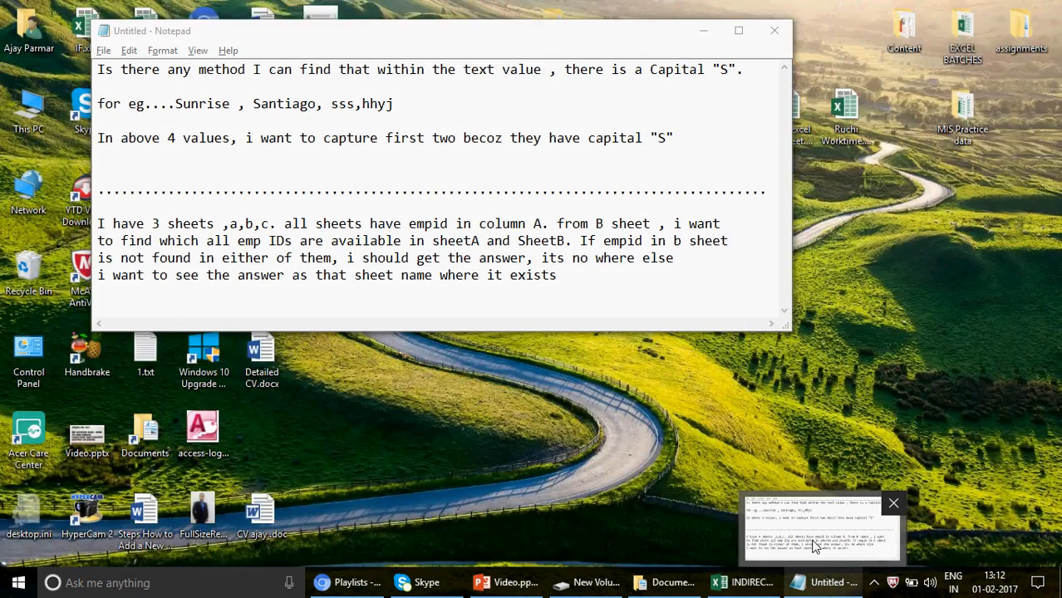
click(814, 540)
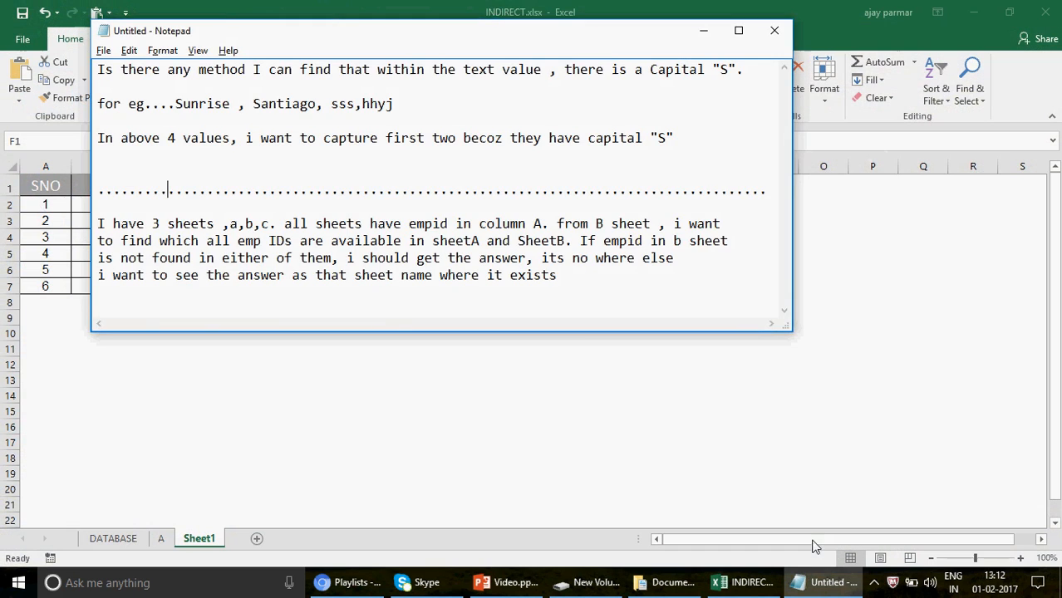
drag(570, 37, 786, 121)
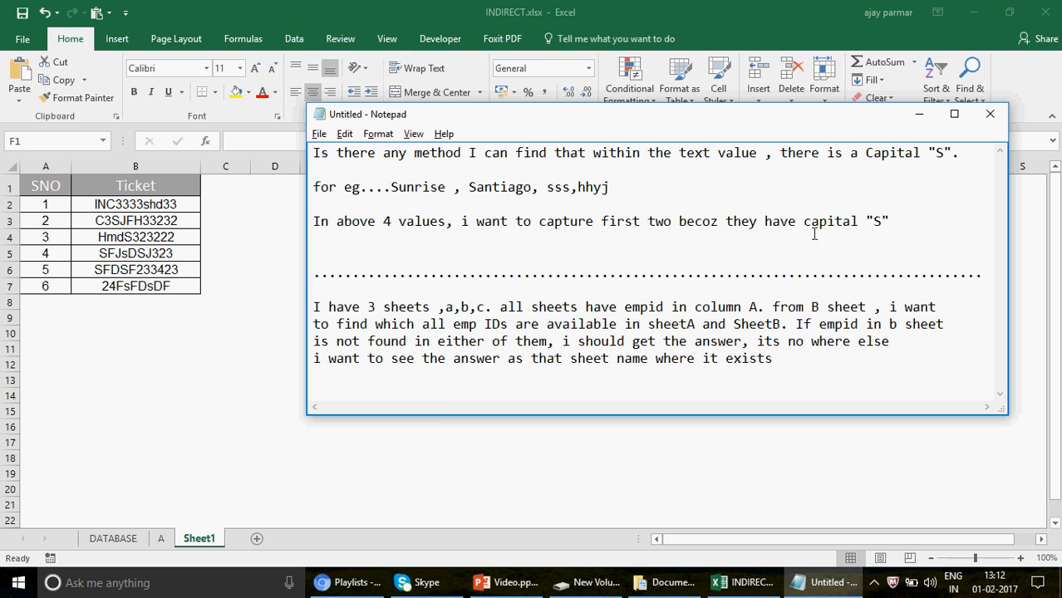
click(919, 114)
Enter a capital S in cell H1 of Sheet1 as the character to look for.
click(496, 191)
text(s)
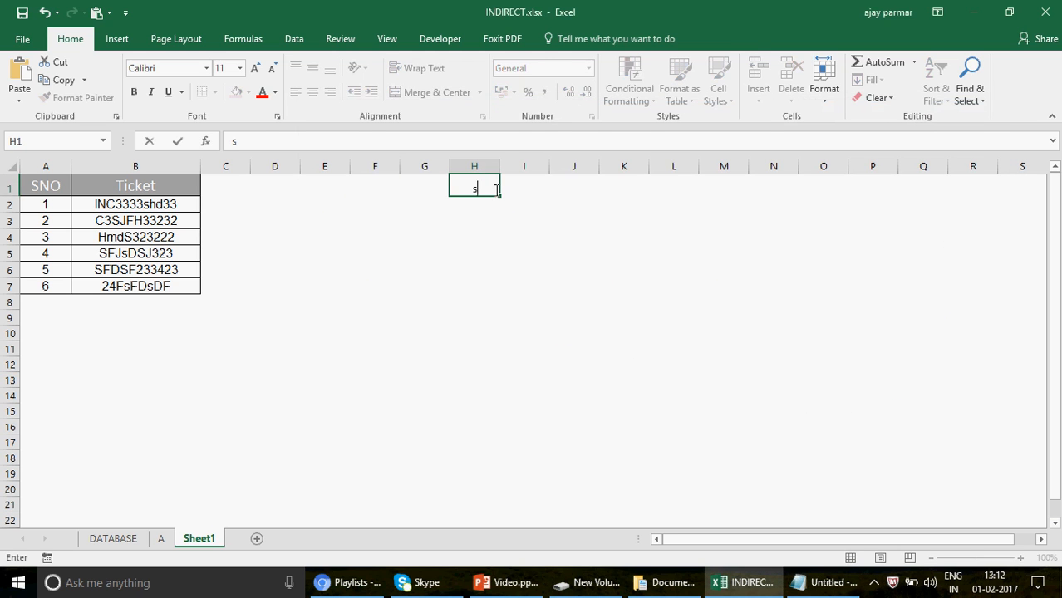
key(Caps_Lock)
key(Return)
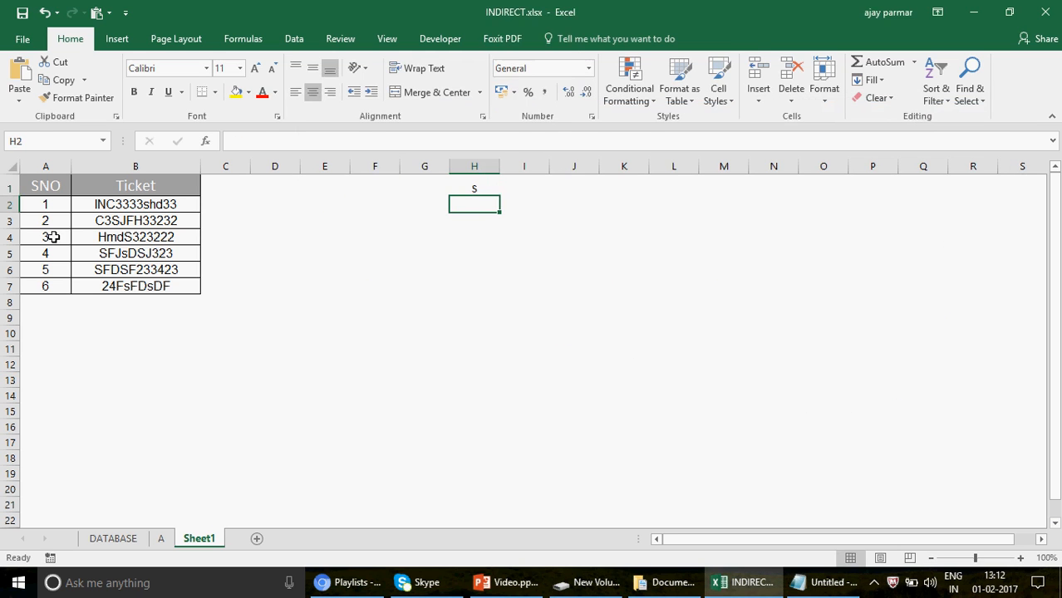
Fill cell H1 with yellow and align its text vertically to the middle.
click(198, 217)
click(236, 204)
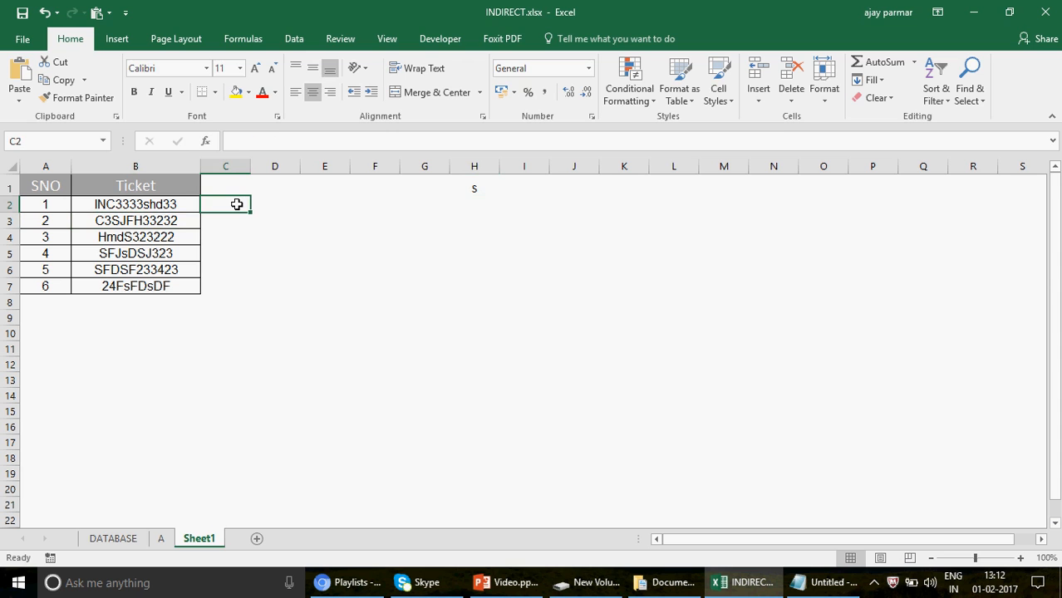
click(304, 206)
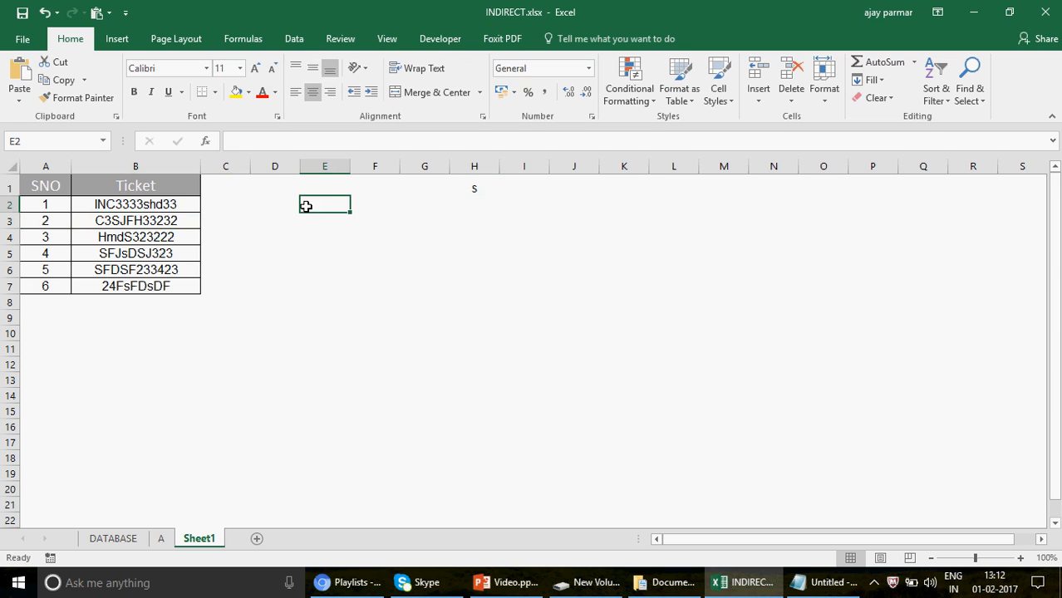
click(480, 187)
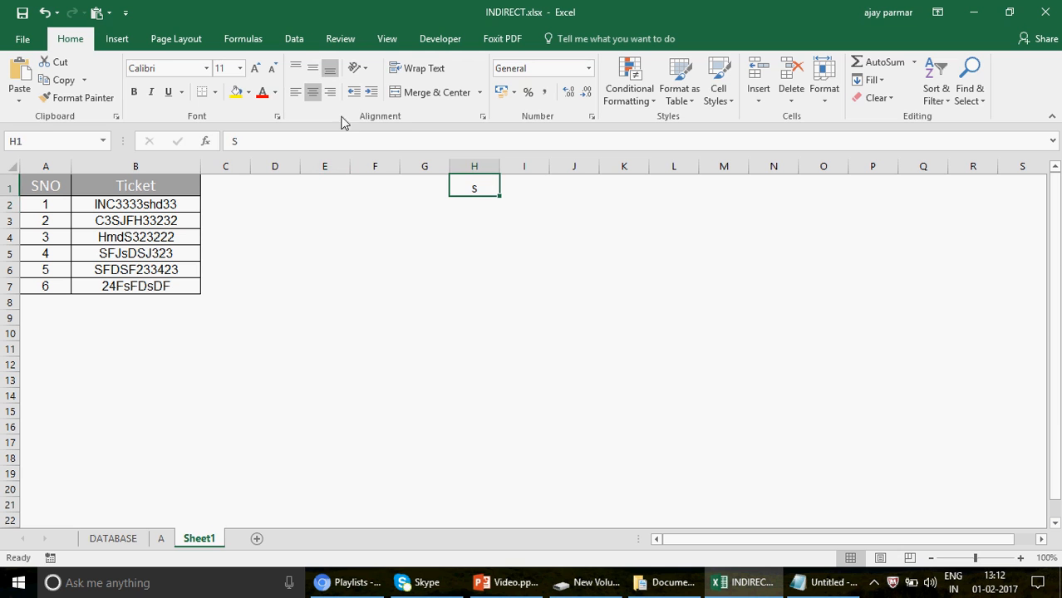
click(237, 94)
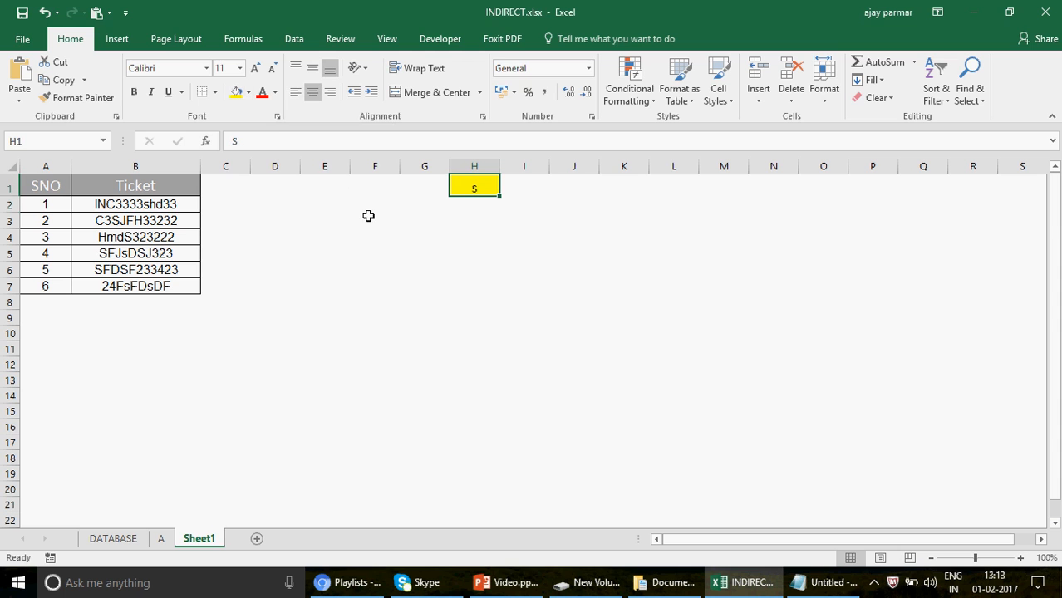
click(312, 68)
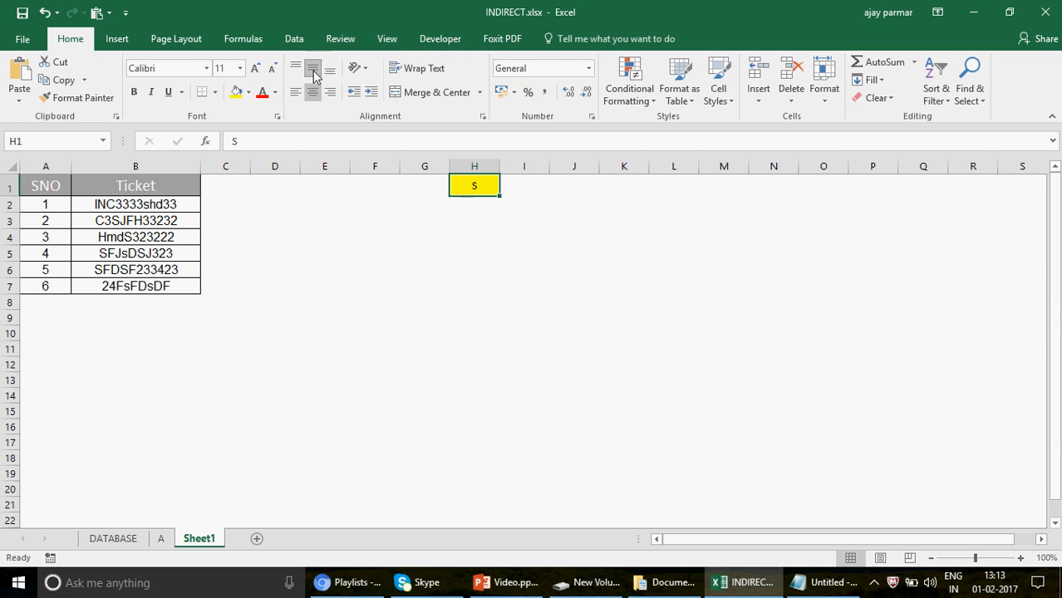
Enter the heading EXCEL TEXT FUNCTION in L1, with FIND in L2 and SEARCH in L3.
click(221, 225)
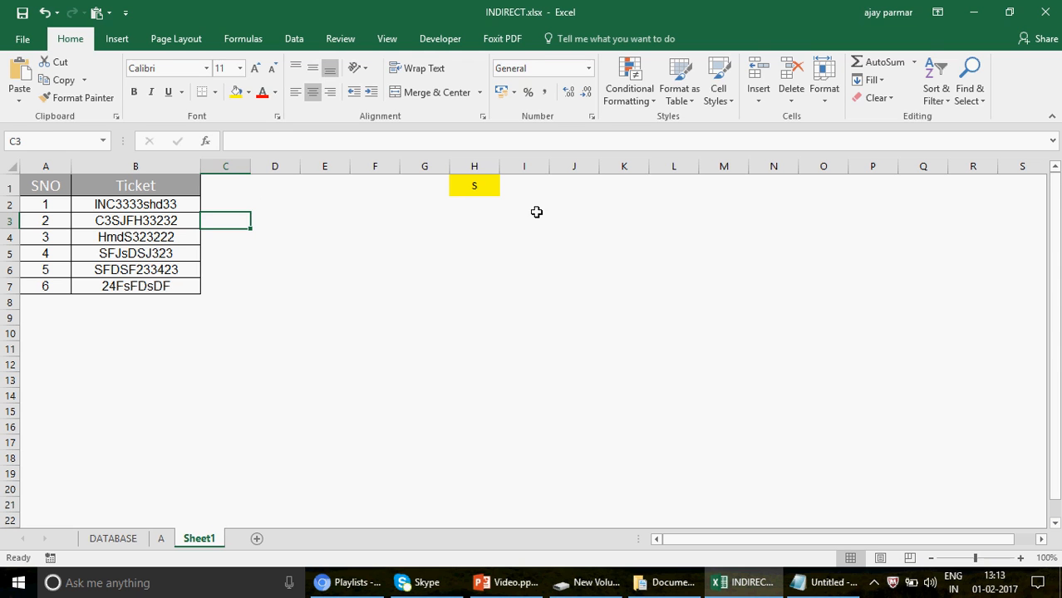
click(691, 181)
text(EXCE)
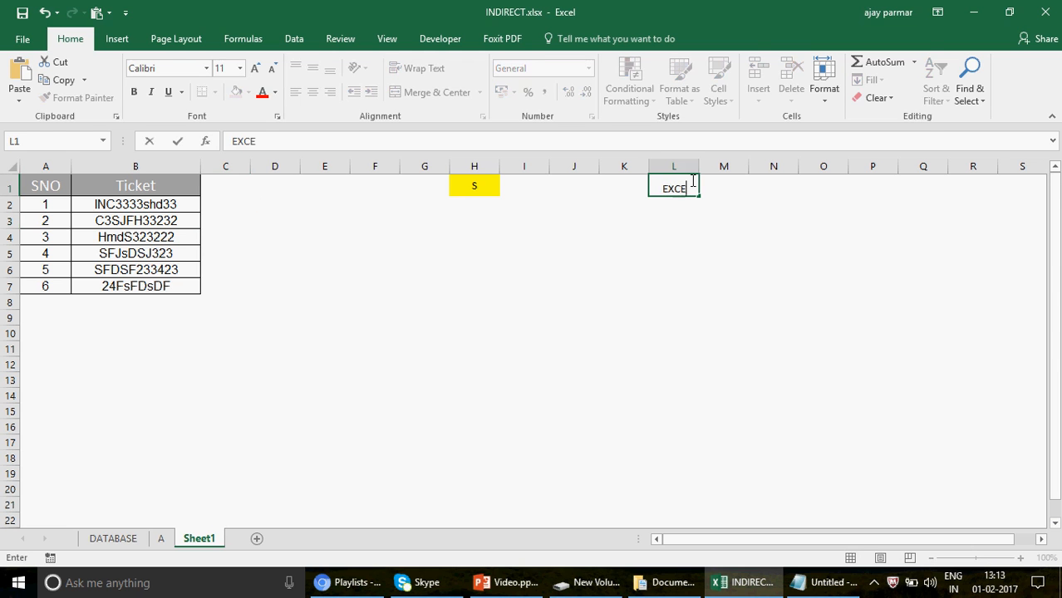
text(L TEXT )
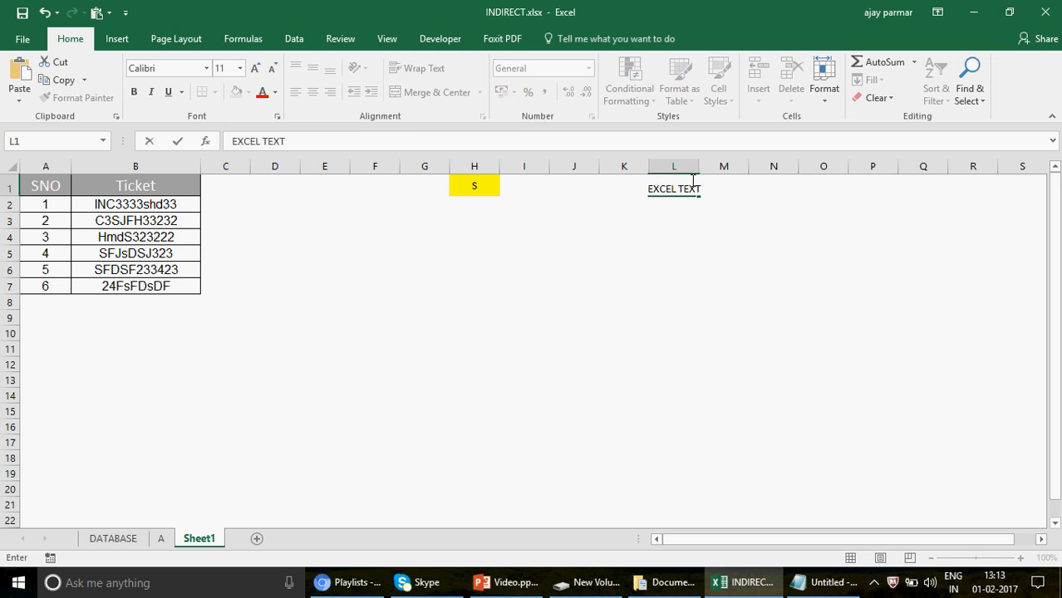
text(FUNCTION)
key(Return)
text(FI)
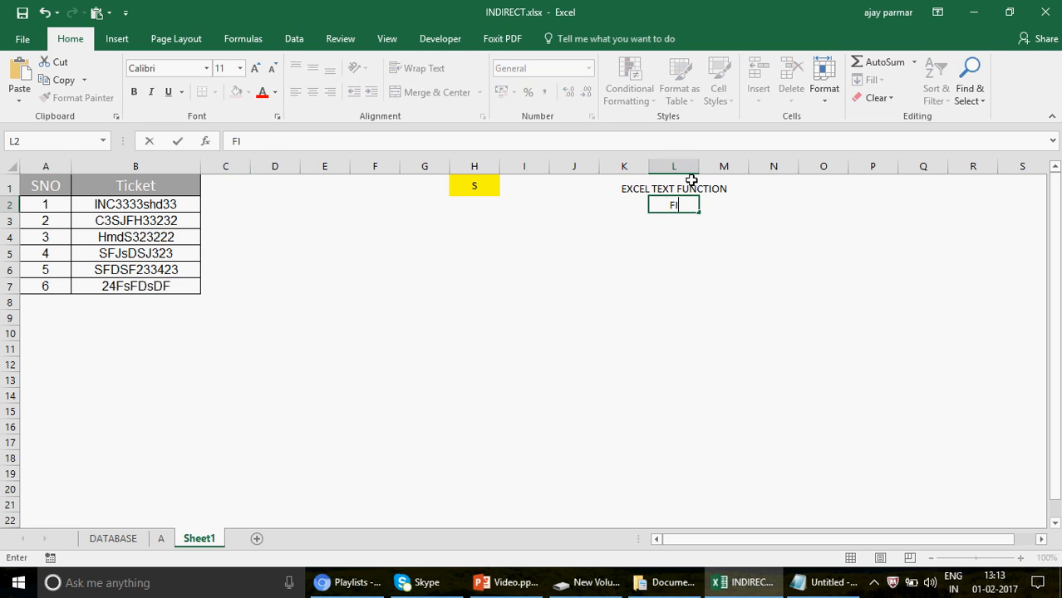
text(ND)
key(Return)
text(SEARCH)
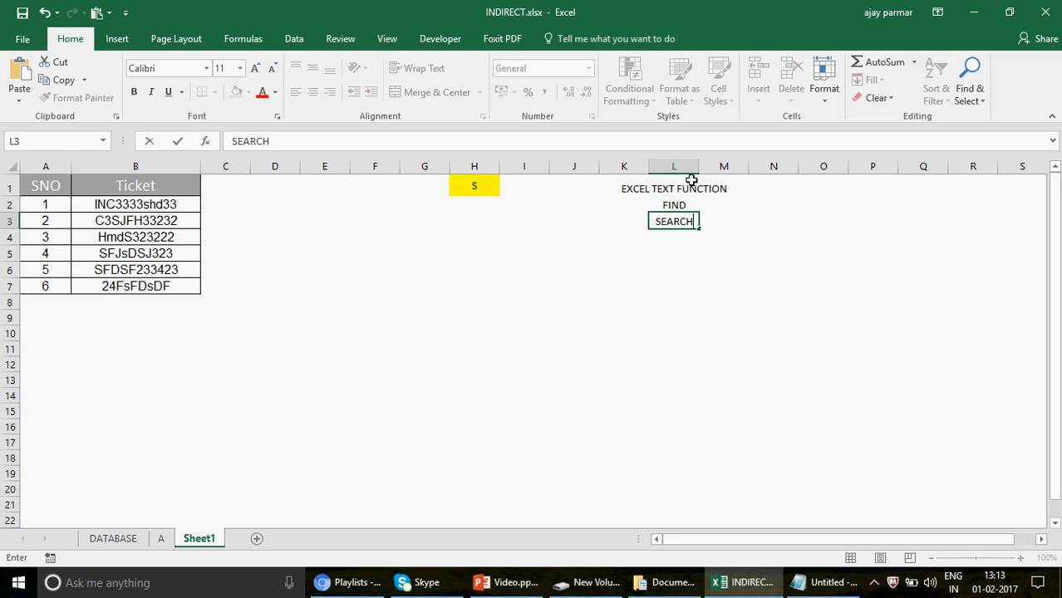
key(Return)
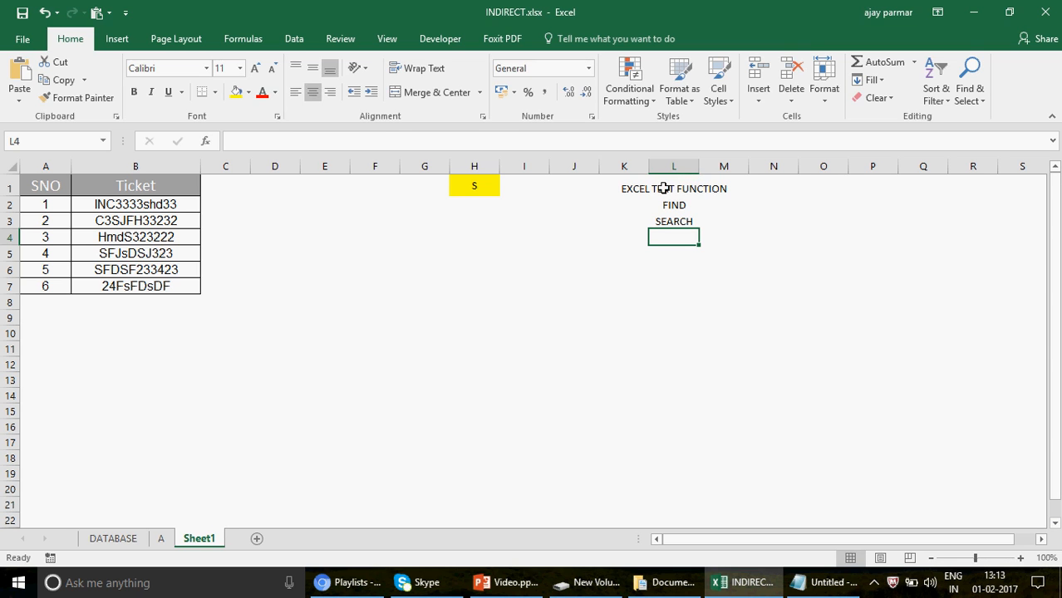
Widen column C beside the Ticket column to about twice its width.
drag(670, 204, 666, 204)
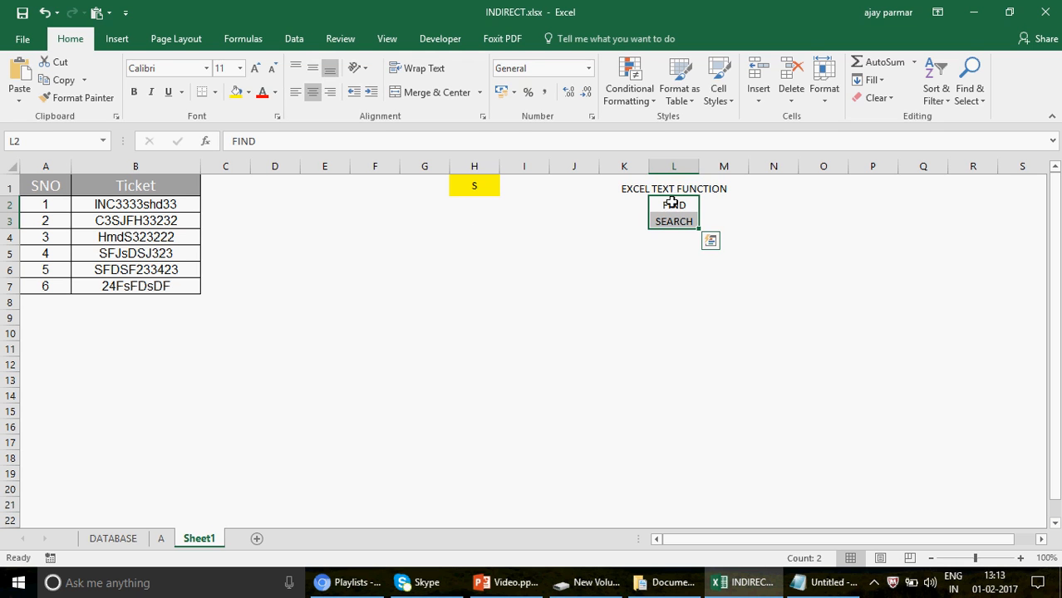
click(247, 208)
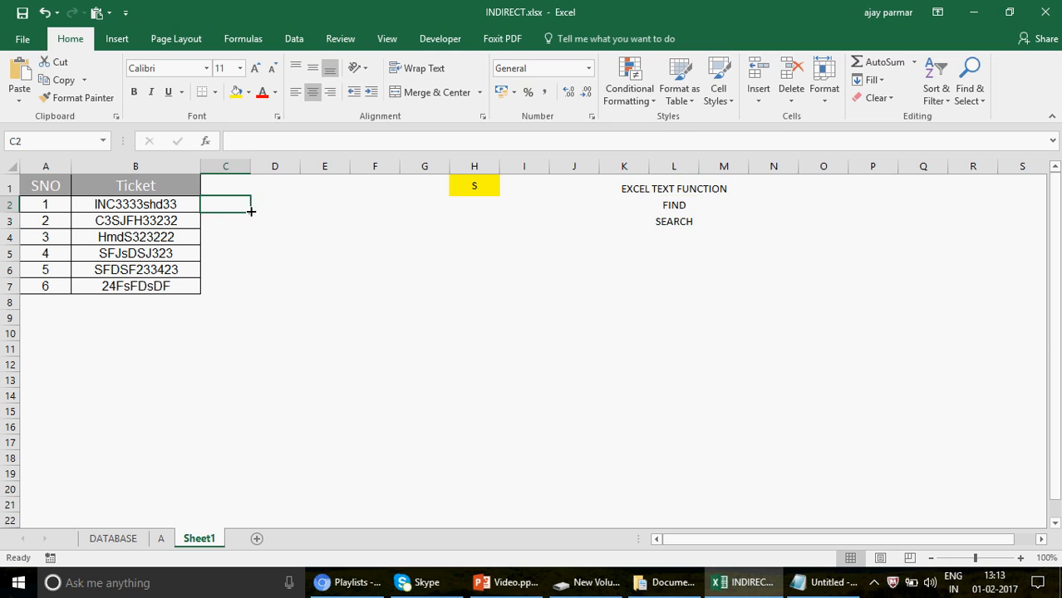
drag(249, 167, 295, 168)
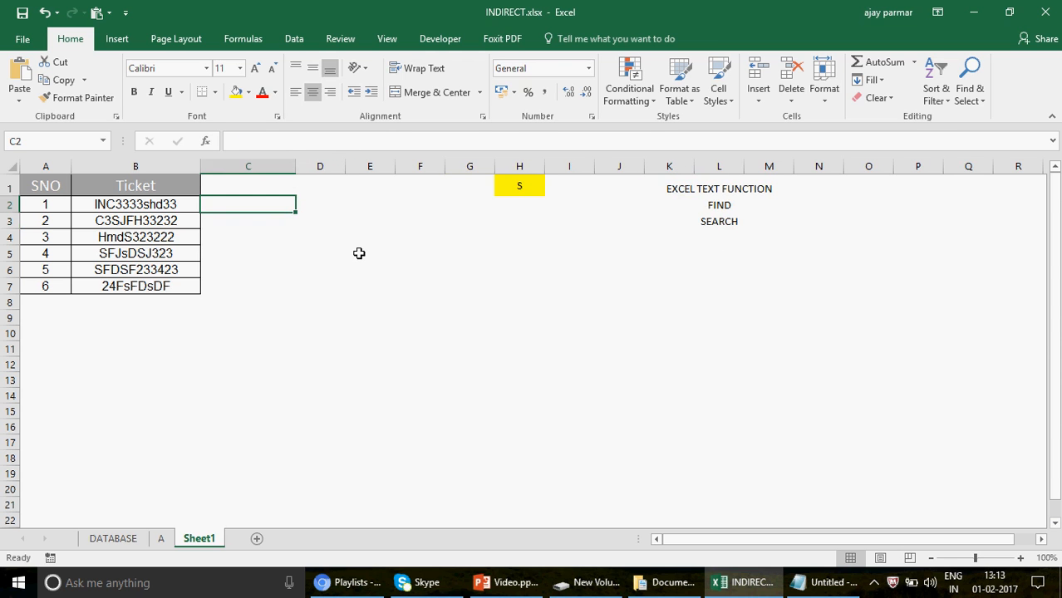
Enter the formula =FIND("c",B2,1) in C2 to look for a lowercase c in the first ticket.
click(727, 207)
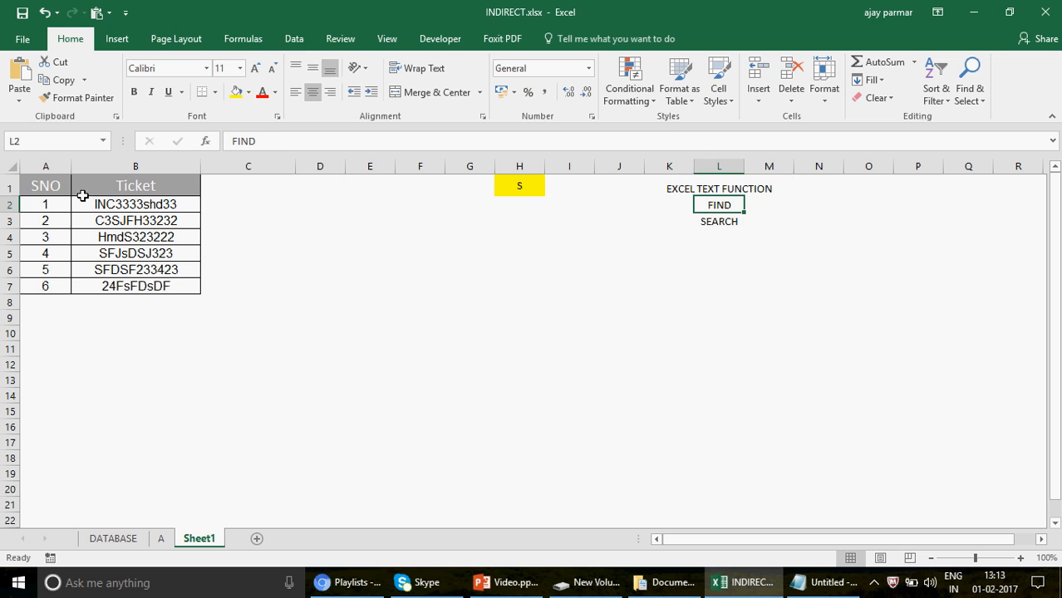
click(50, 181)
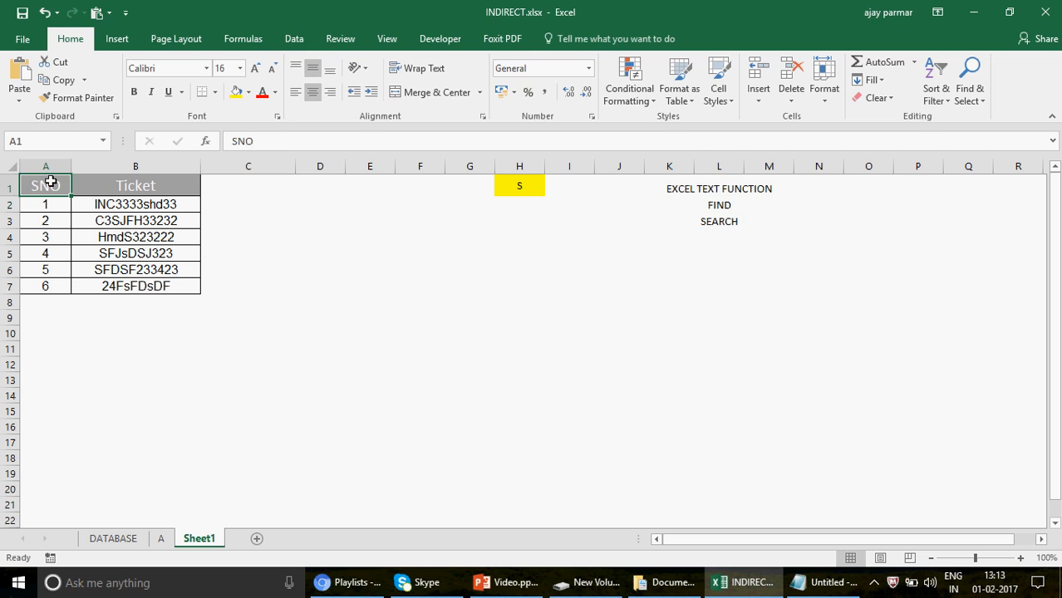
click(740, 205)
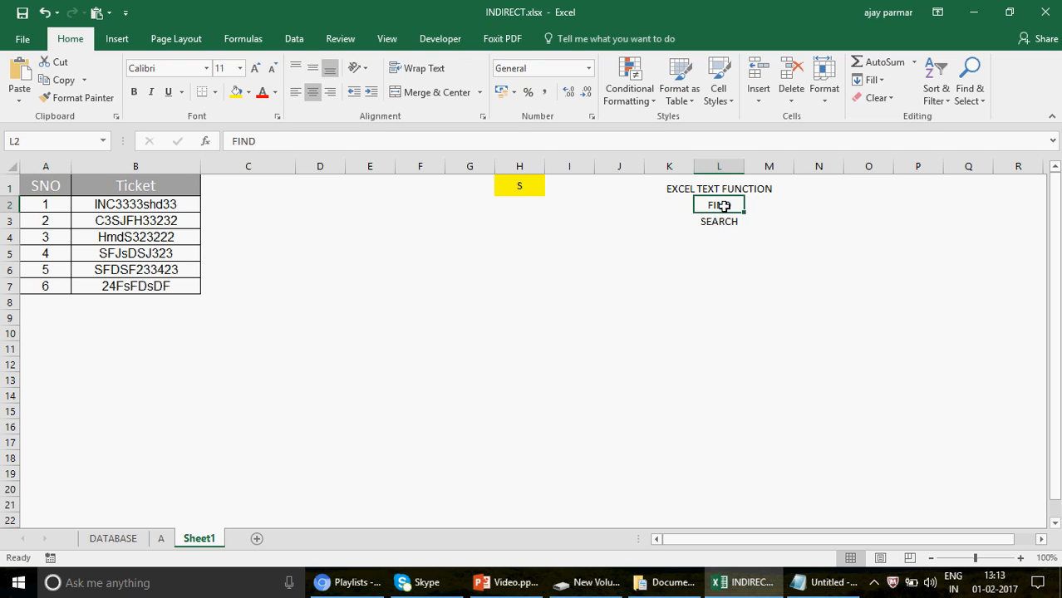
double_click(249, 206)
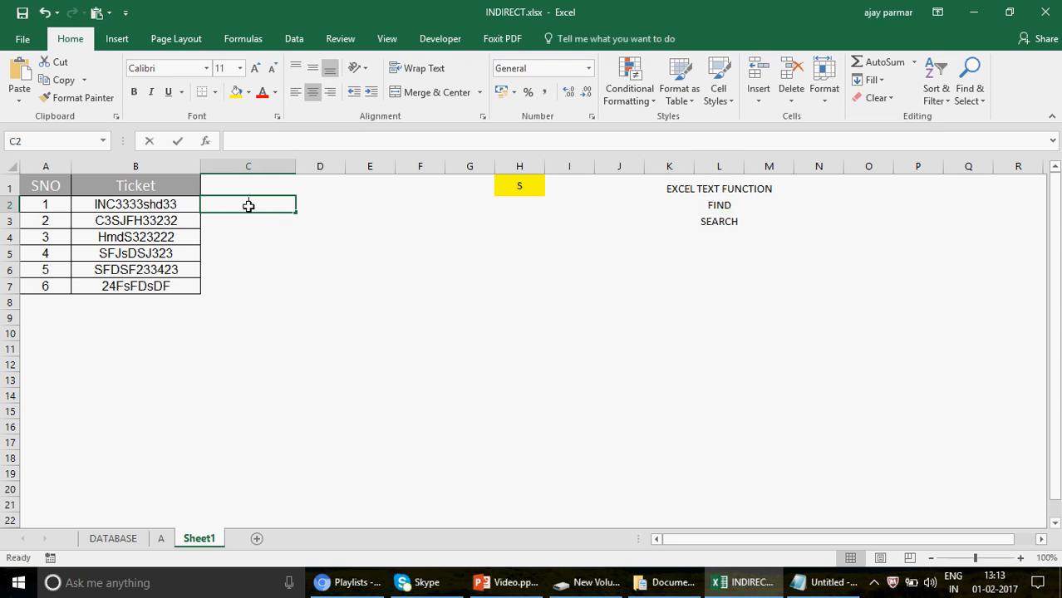
text(=FIND()
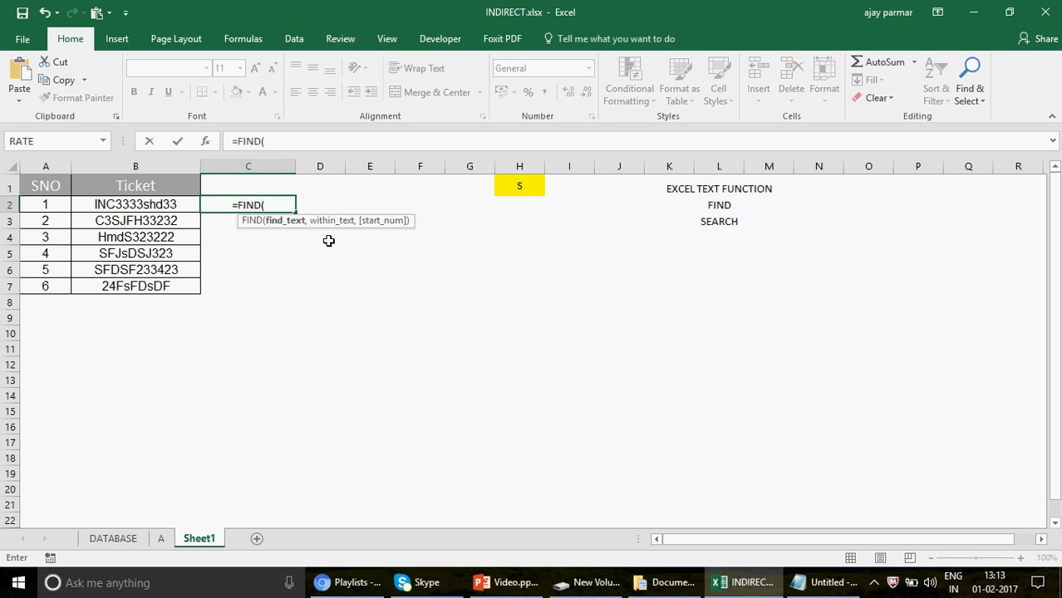
text(")
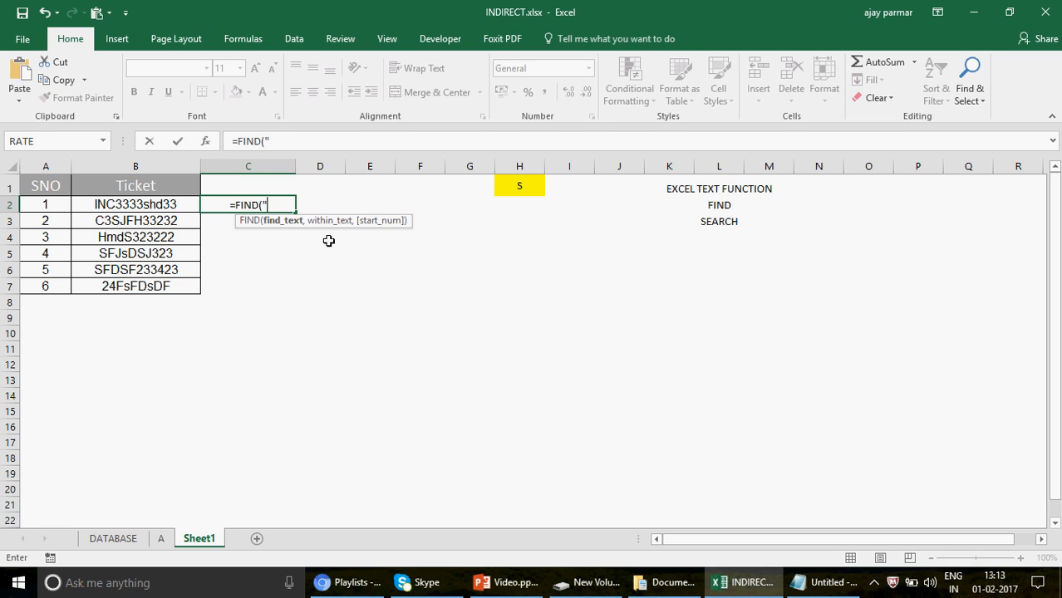
text(c",)
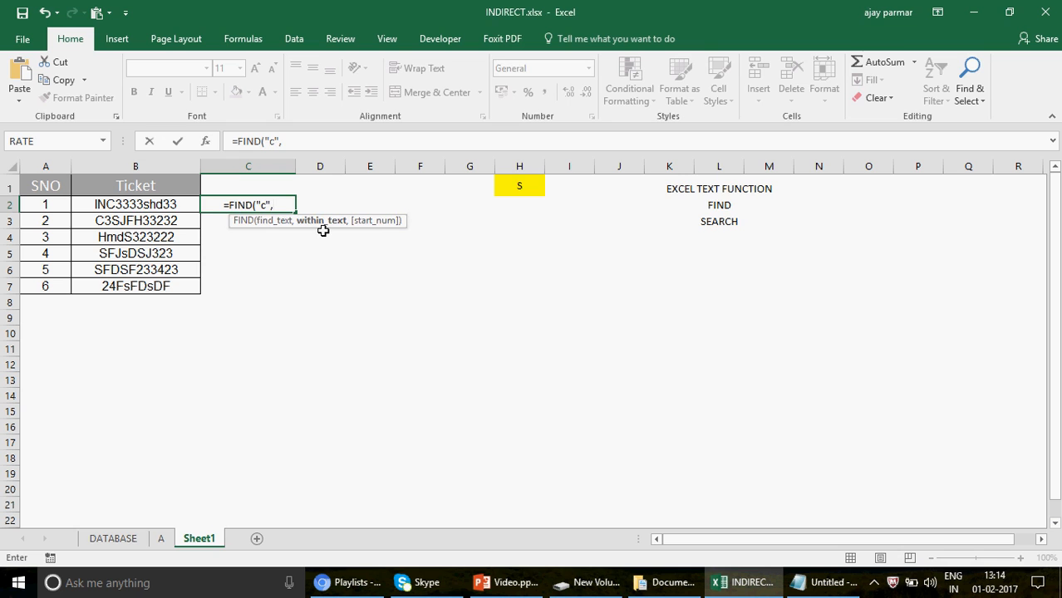
click(158, 205)
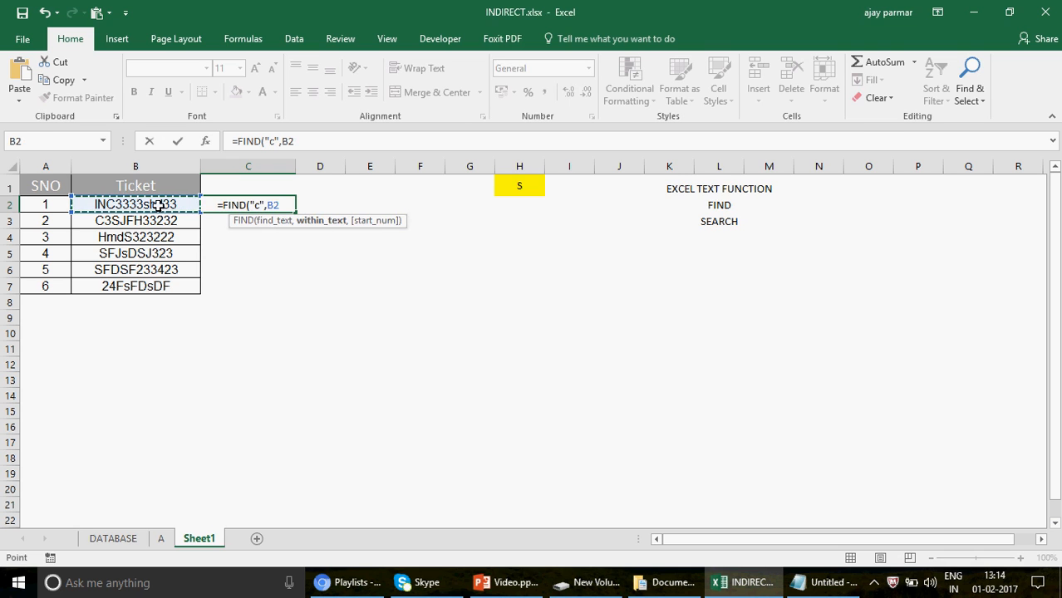
text(,1)
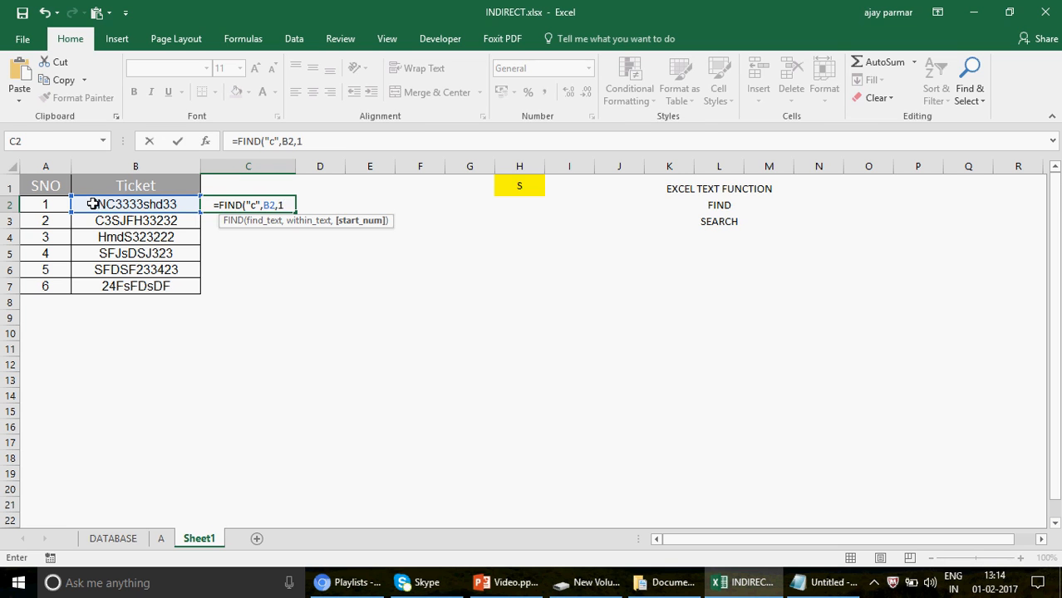
text())
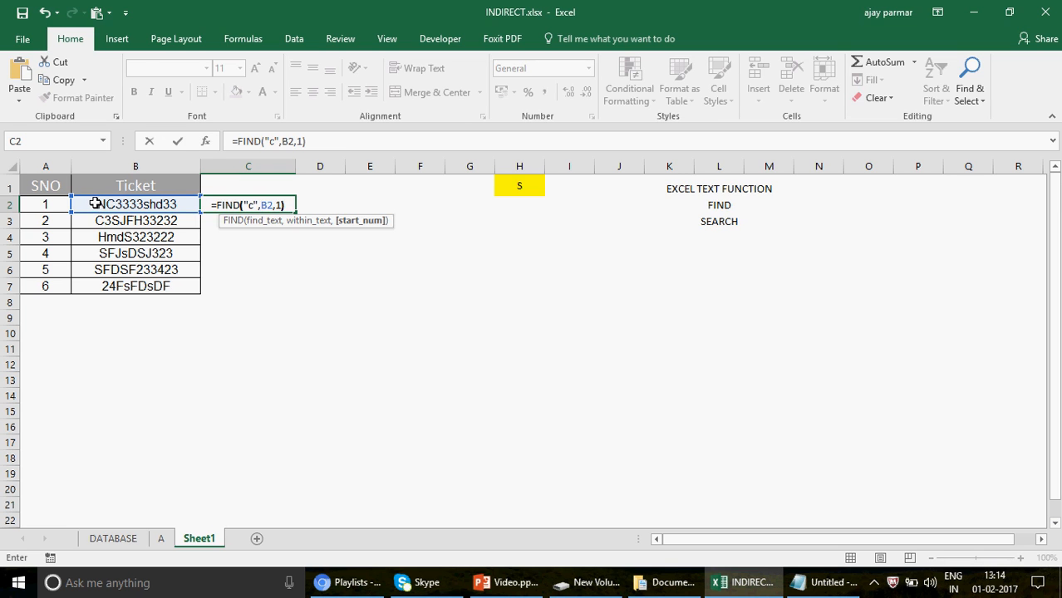
key(Return)
key(Up)
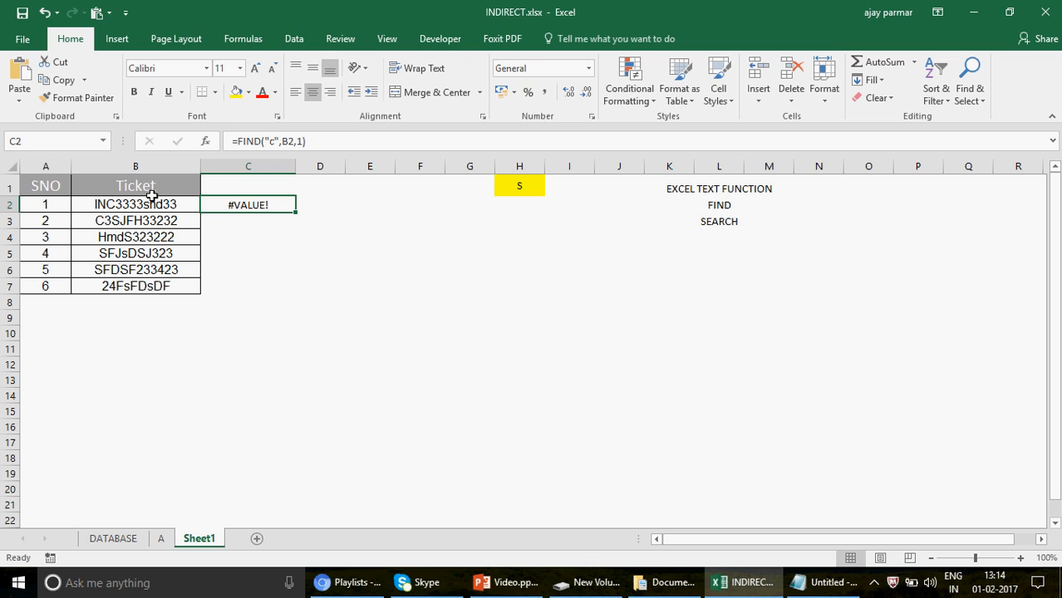
click(166, 207)
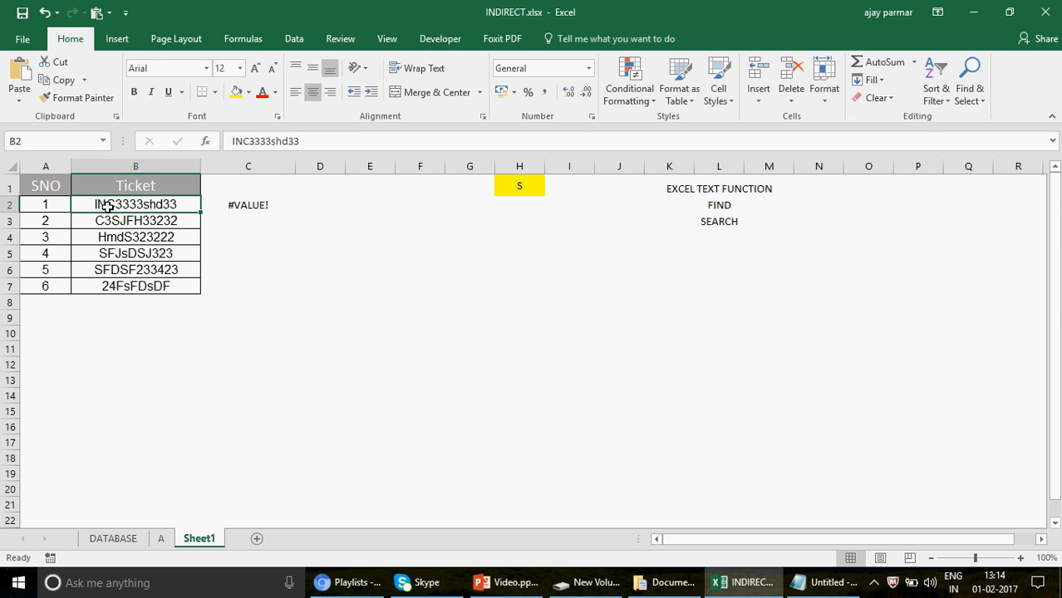
Fill the FIND formula from C2 down to C7 so every ticket is checked for a lowercase c.
click(260, 202)
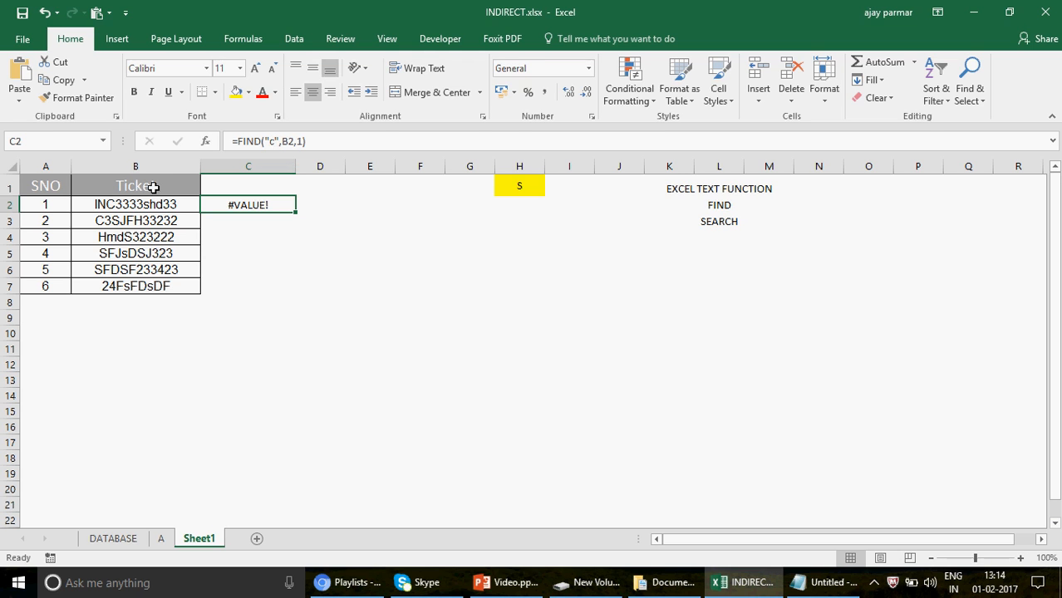
click(172, 286)
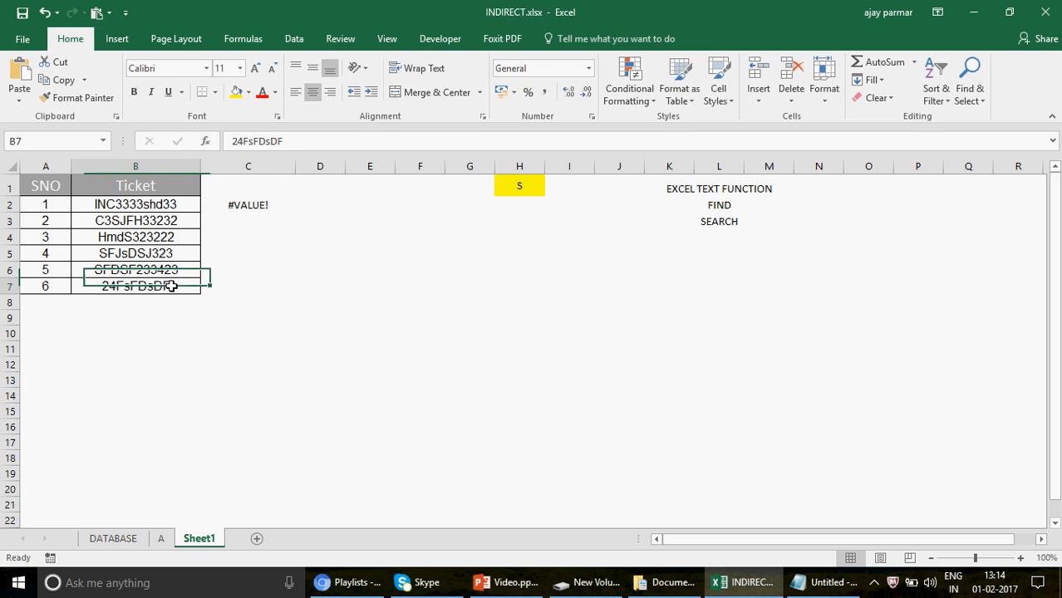
click(259, 205)
drag(296, 212, 295, 298)
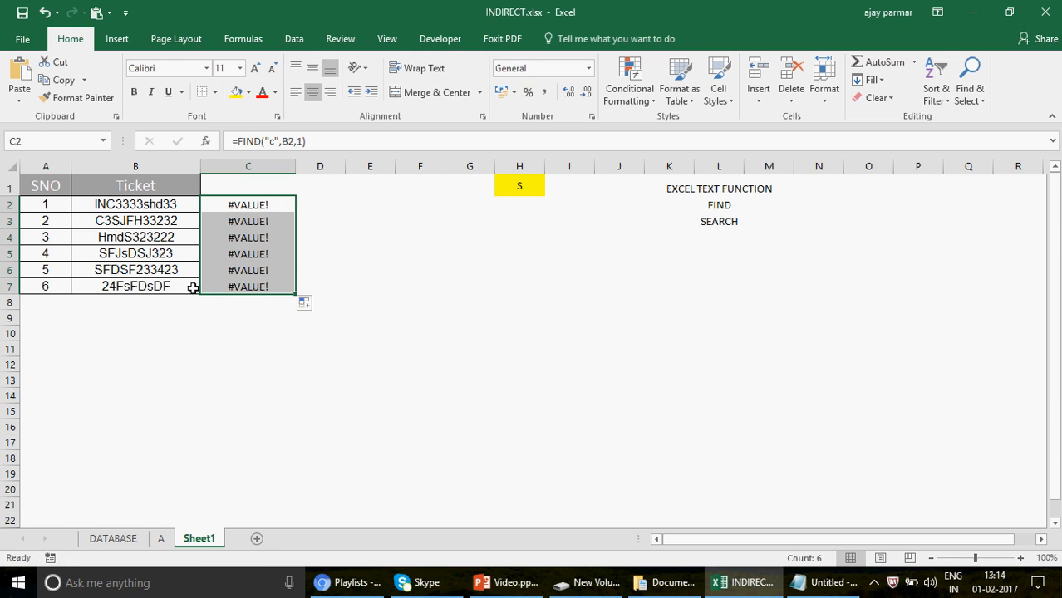
click(248, 286)
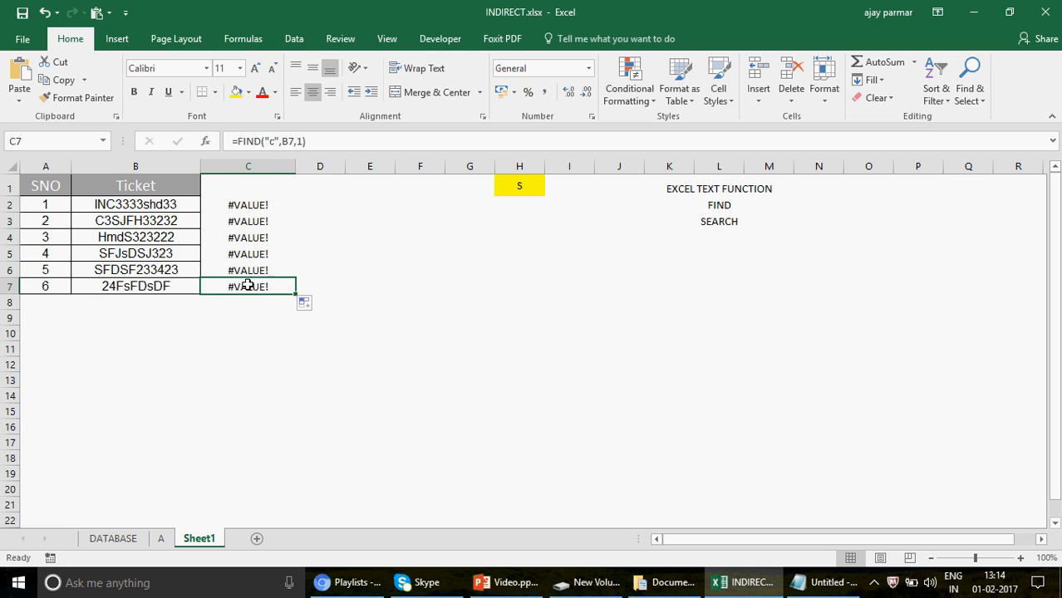
Change the FIND formula in C2 to look for a lowercase s.
click(258, 198)
click(274, 140)
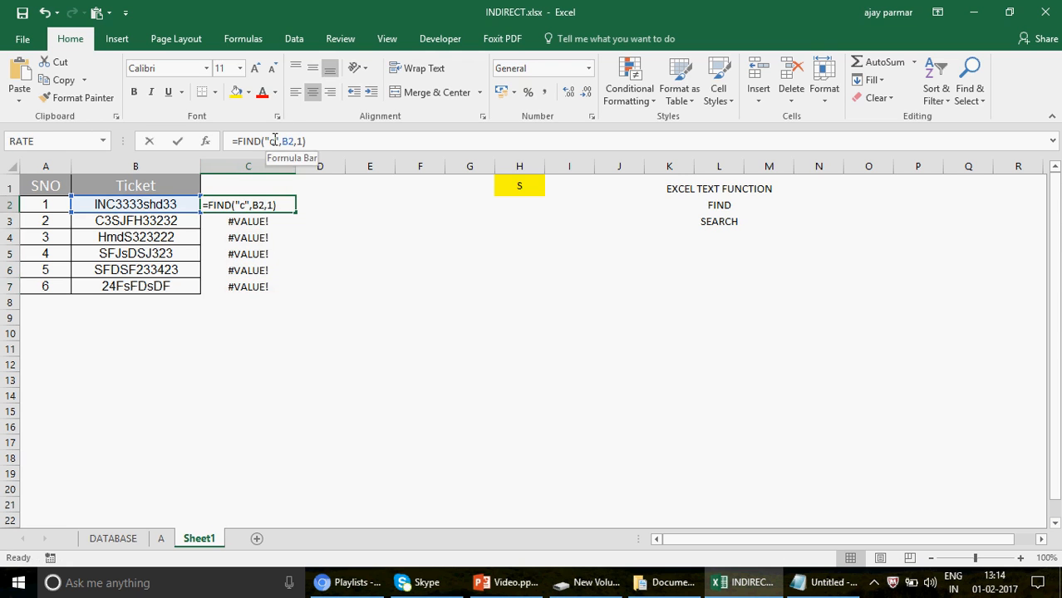
key(BackSpace)
text(s)
key(Return)
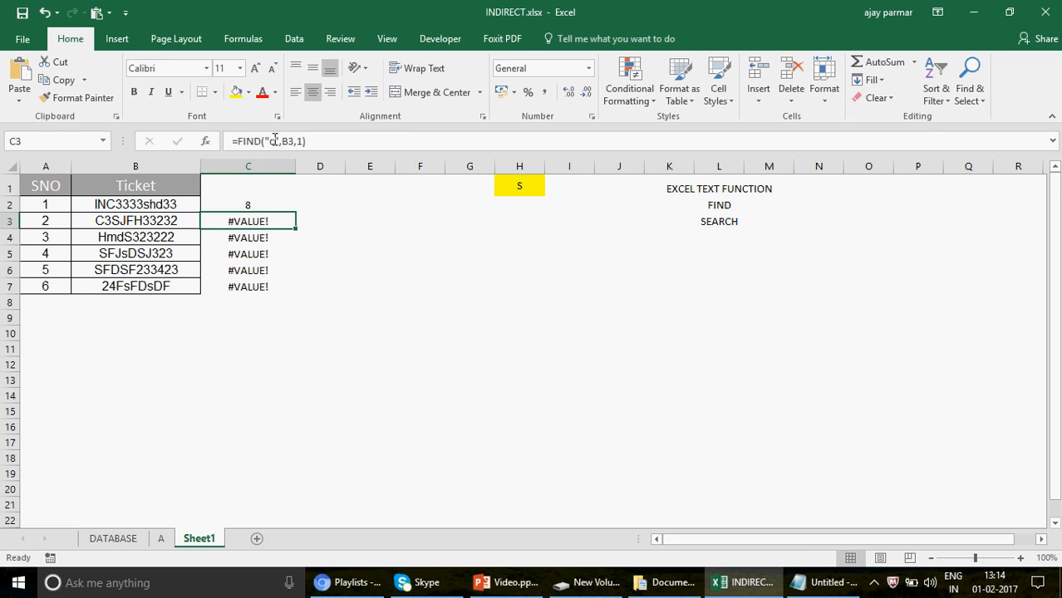
Fill the lowercase s formula from C2 down to C7 and check its results against the tickets.
click(255, 202)
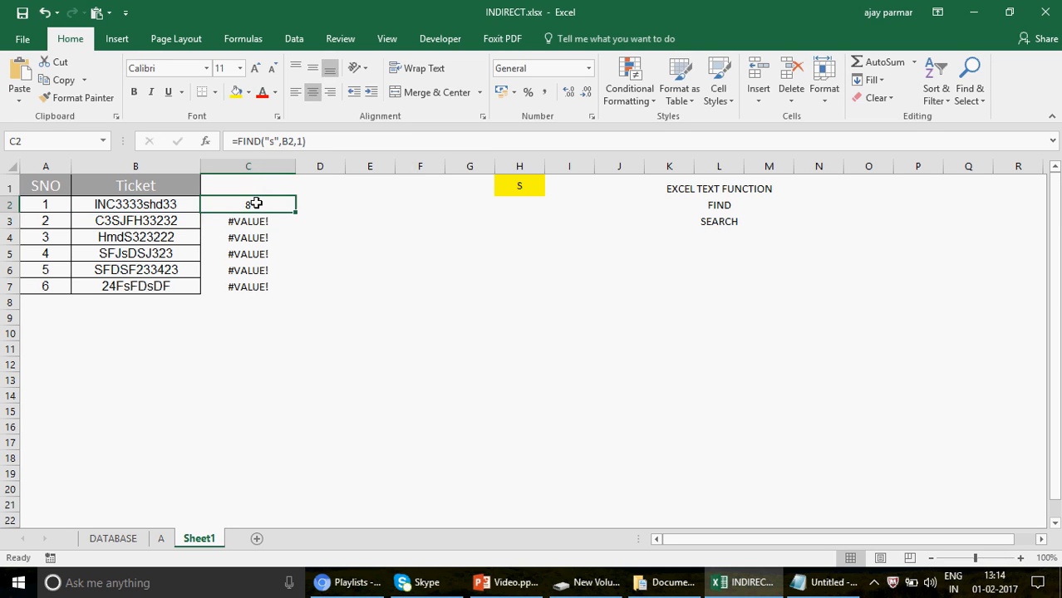
double_click(298, 214)
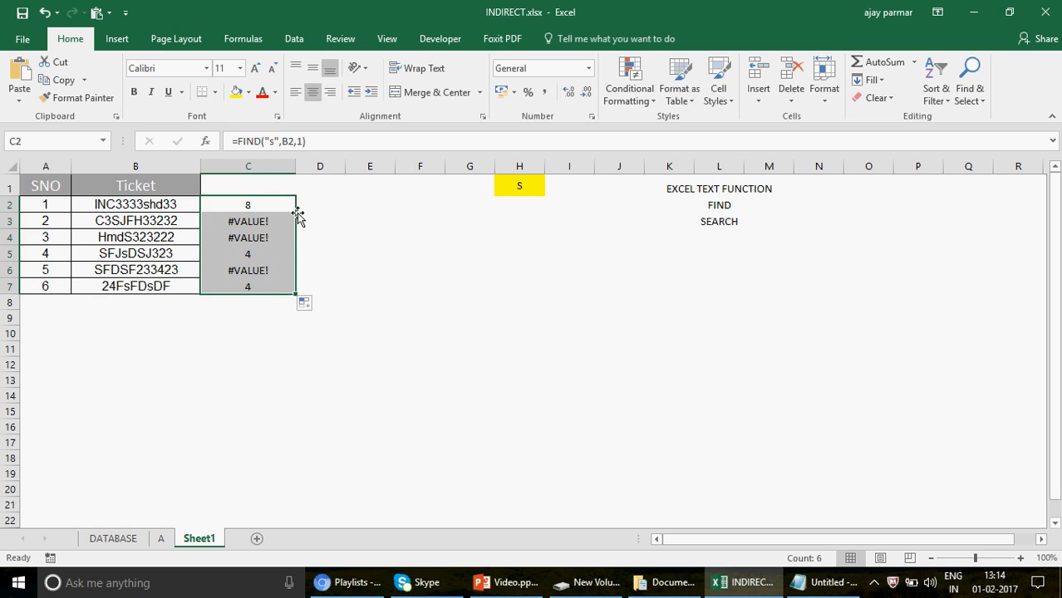
click(154, 204)
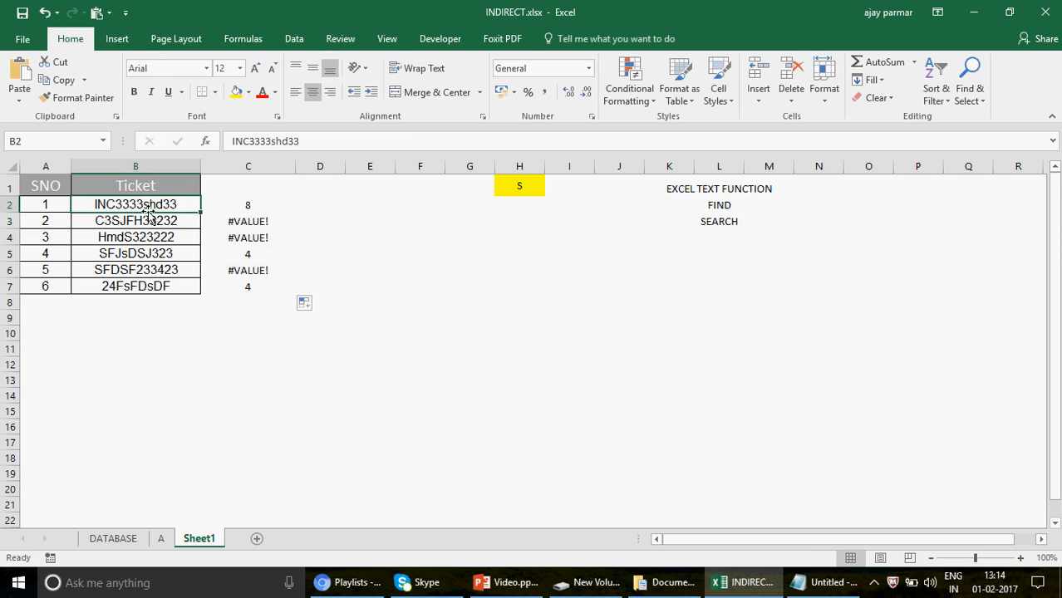
click(253, 207)
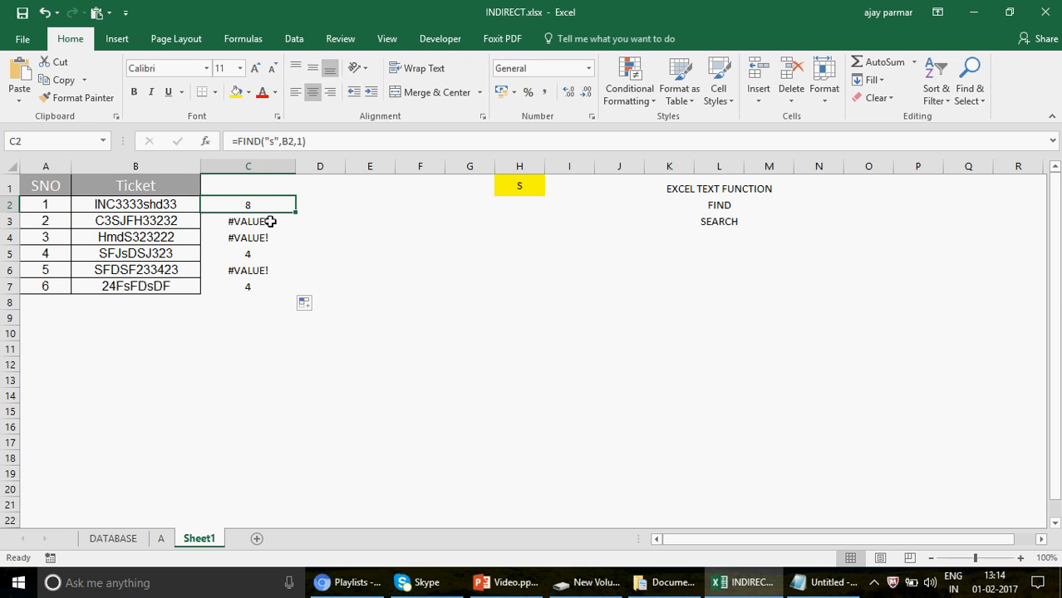
click(255, 222)
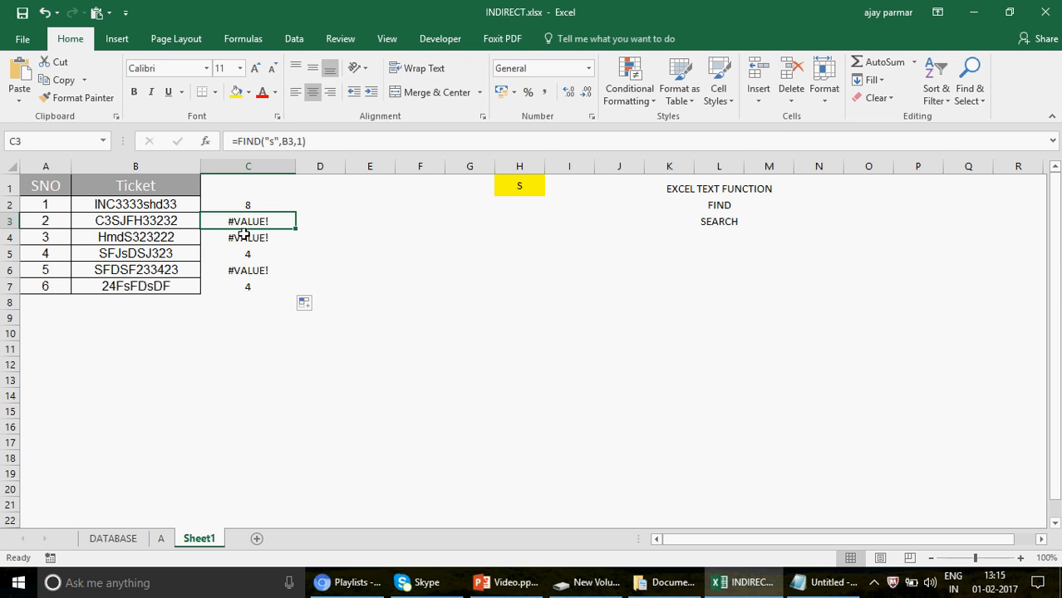
click(259, 207)
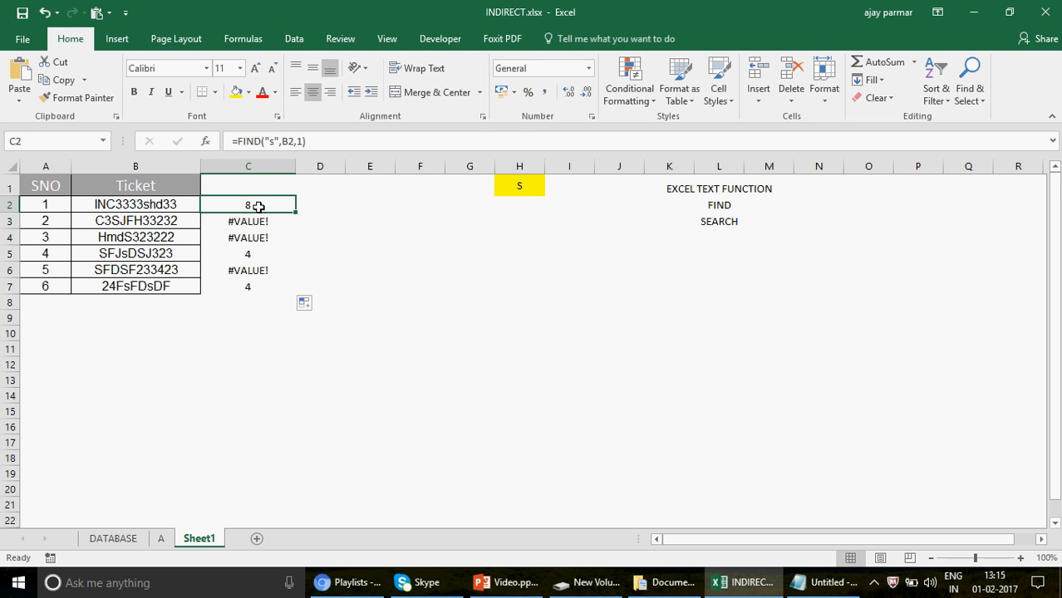
shift+click(261, 286)
Change the FIND formula in C2 to look for a capital S, making it =FIND("S",B2,1).
click(247, 200)
click(275, 141)
key(BackSpace)
key(Caps_Lock)
text(S)
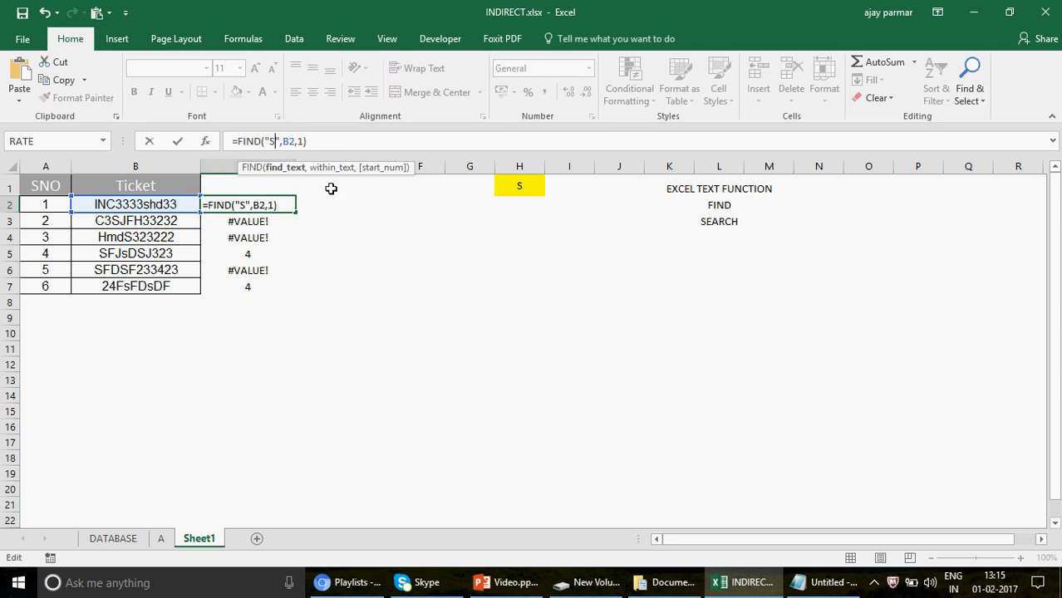
key(Return)
key(Up)
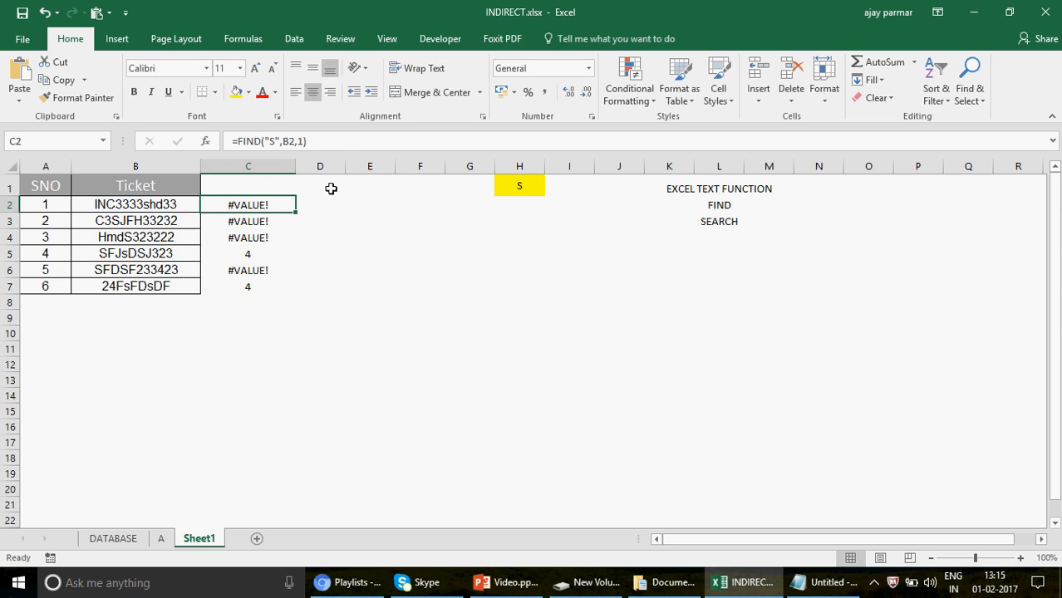
Fill the capital S formula down column C through the last ticket in row 7, clearing the extra copy in C8.
drag(295, 212, 295, 301)
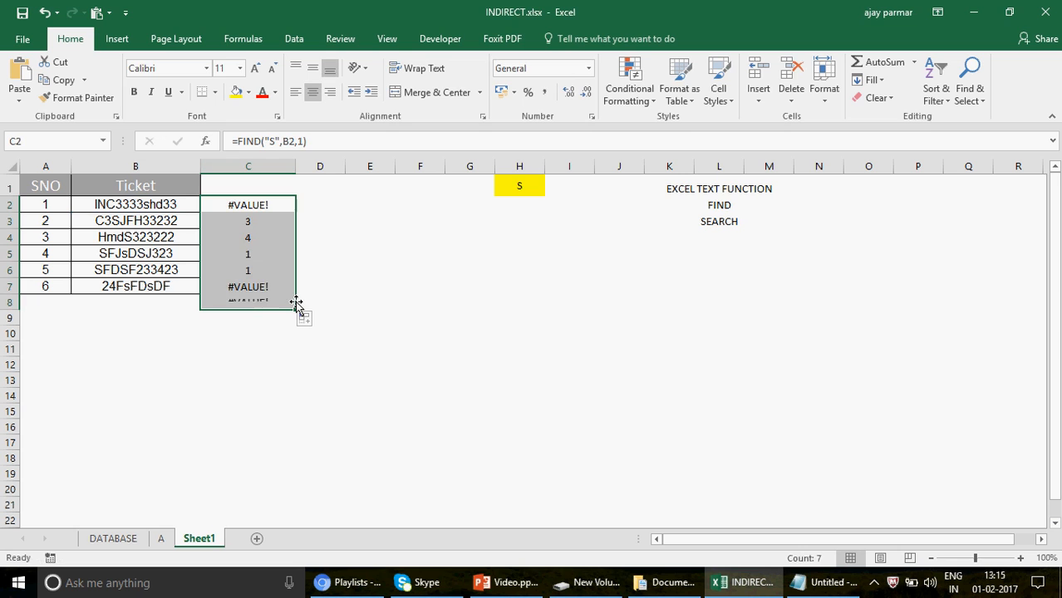
click(279, 302)
key(Delete)
Compare the FIND results in column C with the position of the capital S in each ticket.
key(Up)
key(Up)
key(Up)
key(Up)
key(Up)
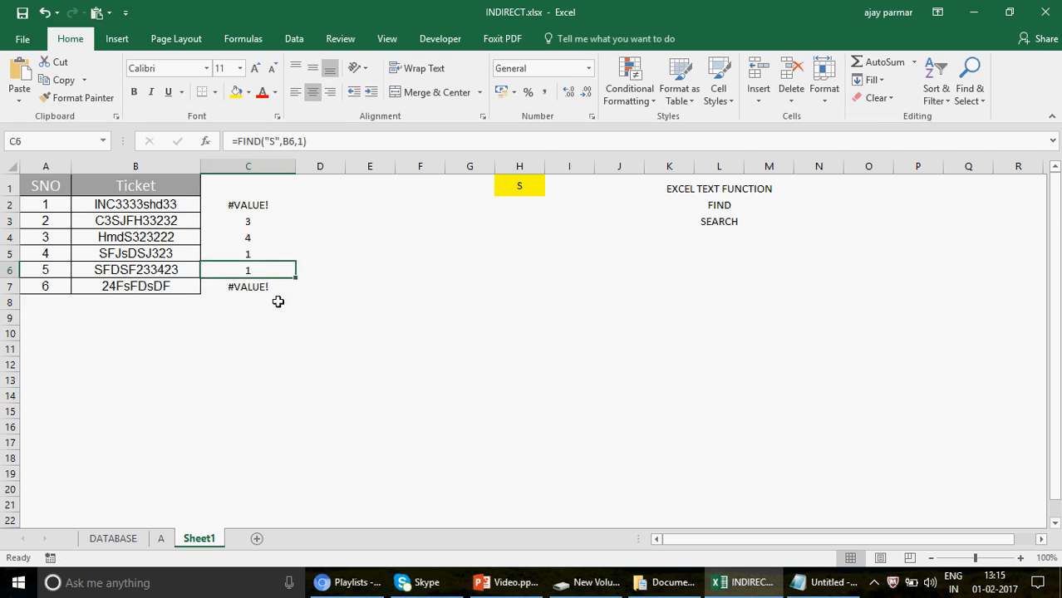
key(Up)
key(Left)
key(Left)
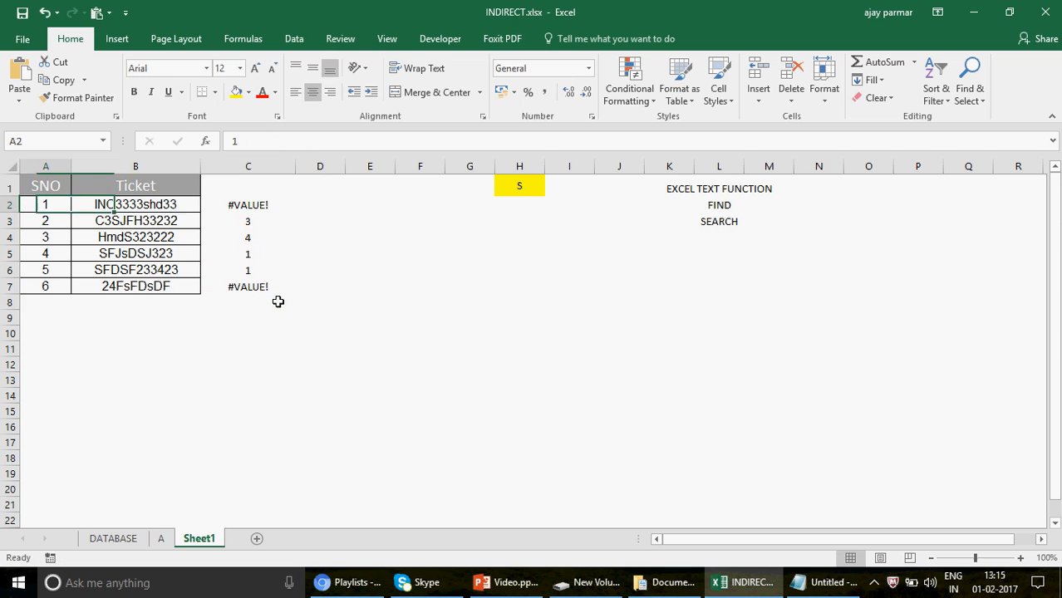
key(Right)
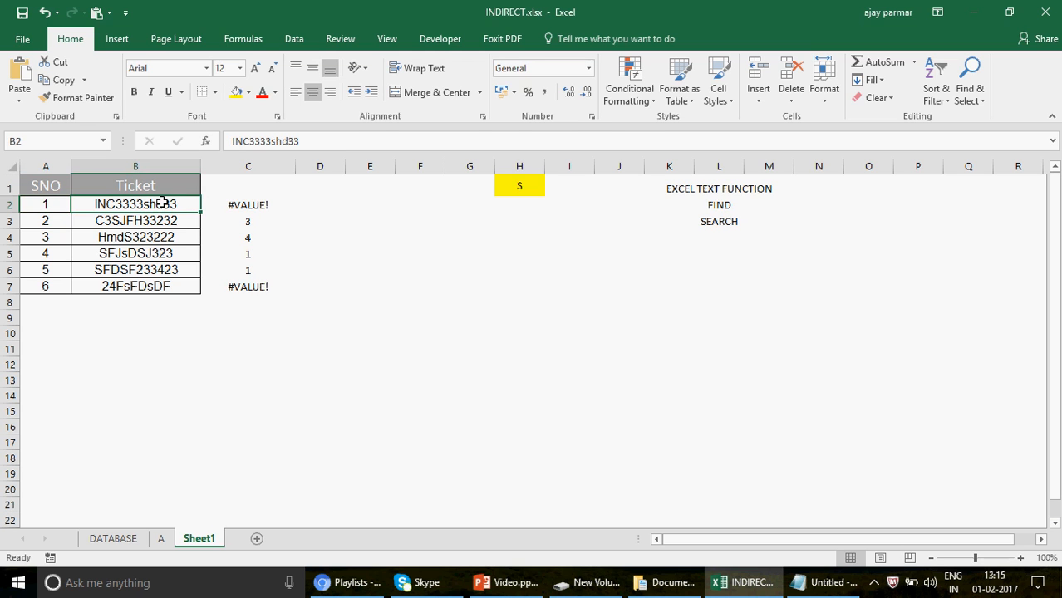
click(258, 226)
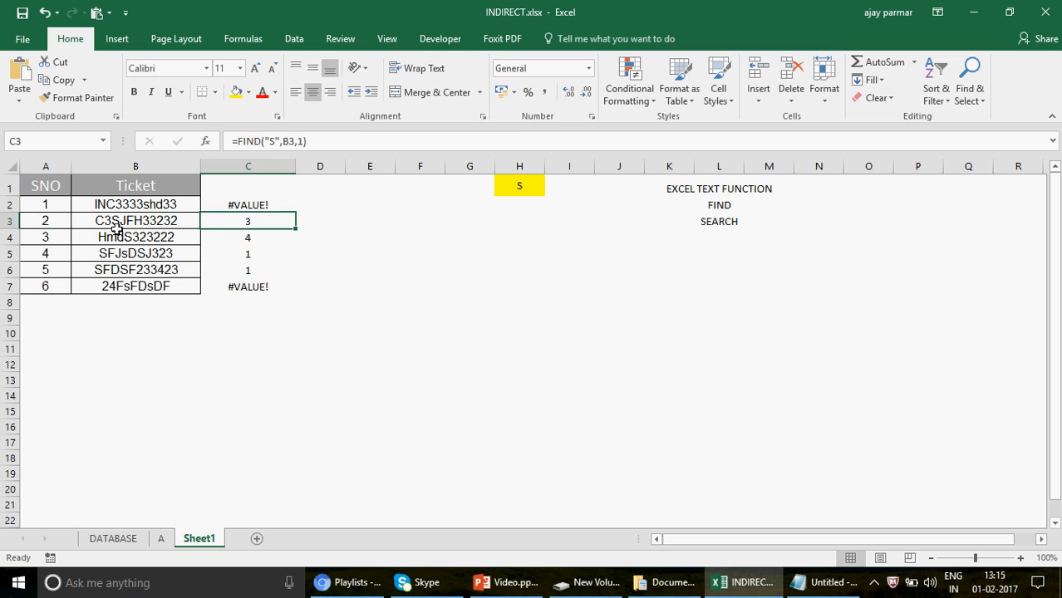
click(158, 241)
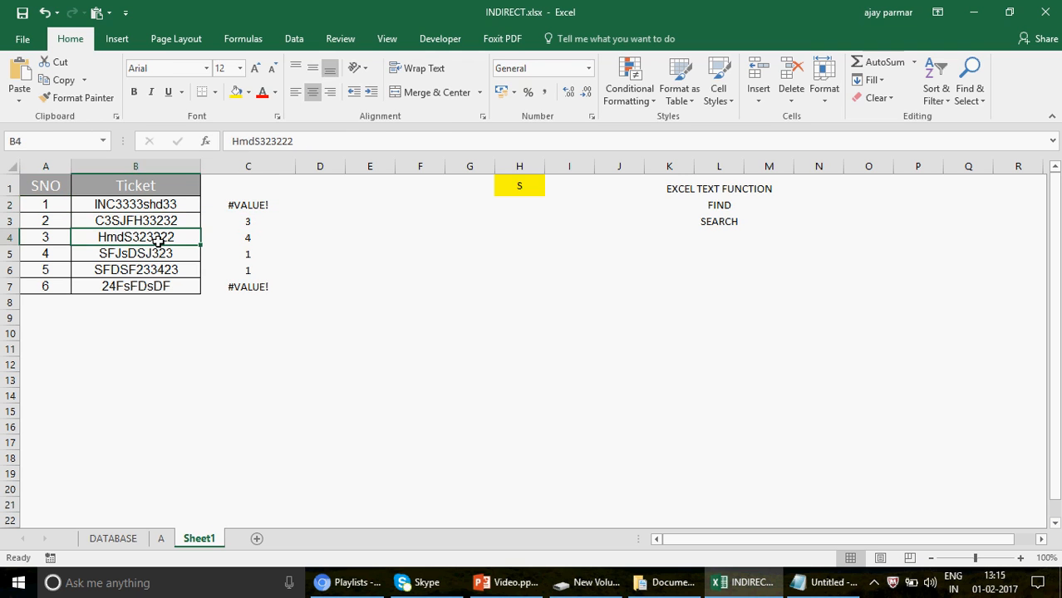
click(248, 240)
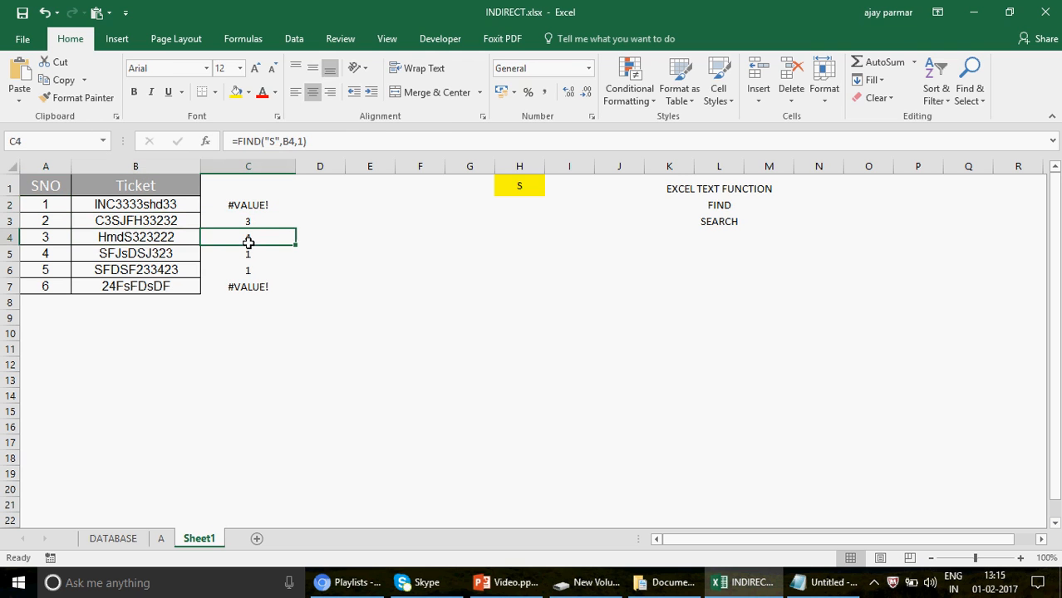
click(254, 205)
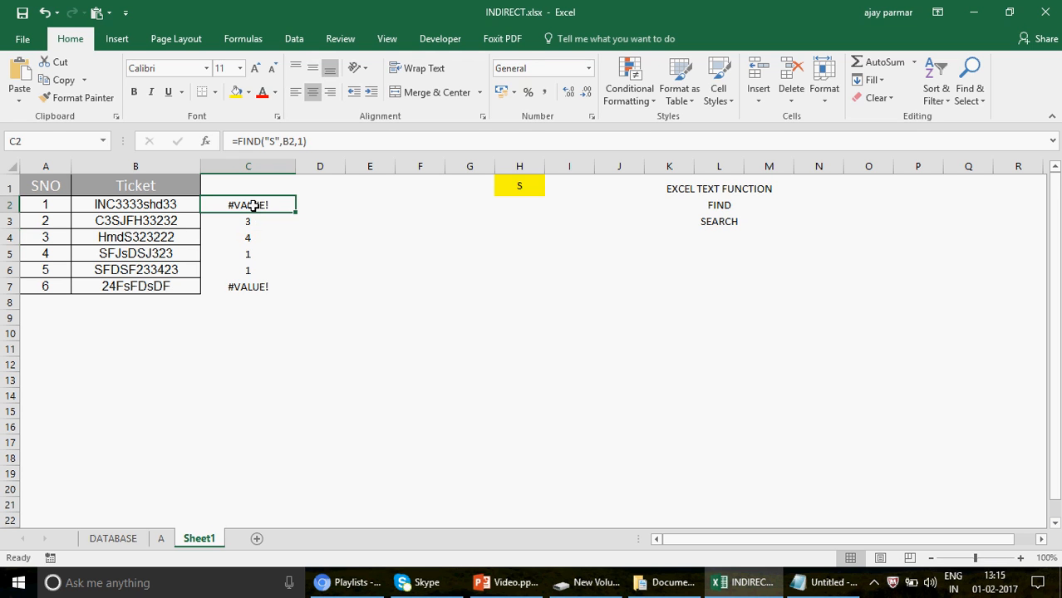
Enter the formula =SEARCH("S",B2,1) in E2 to locate the letter S in the first ticket.
click(360, 206)
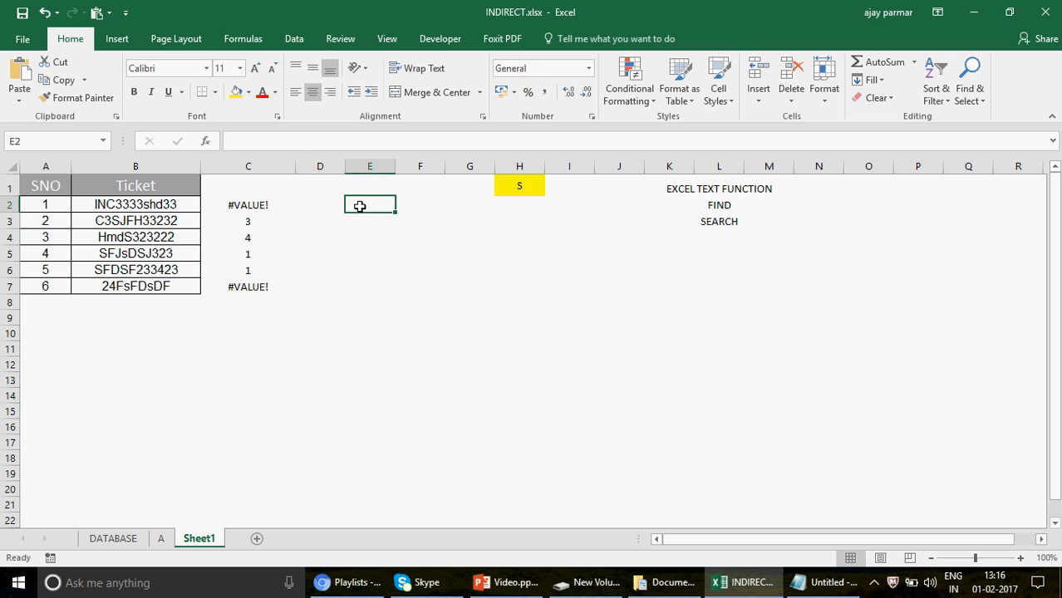
text(=SEA)
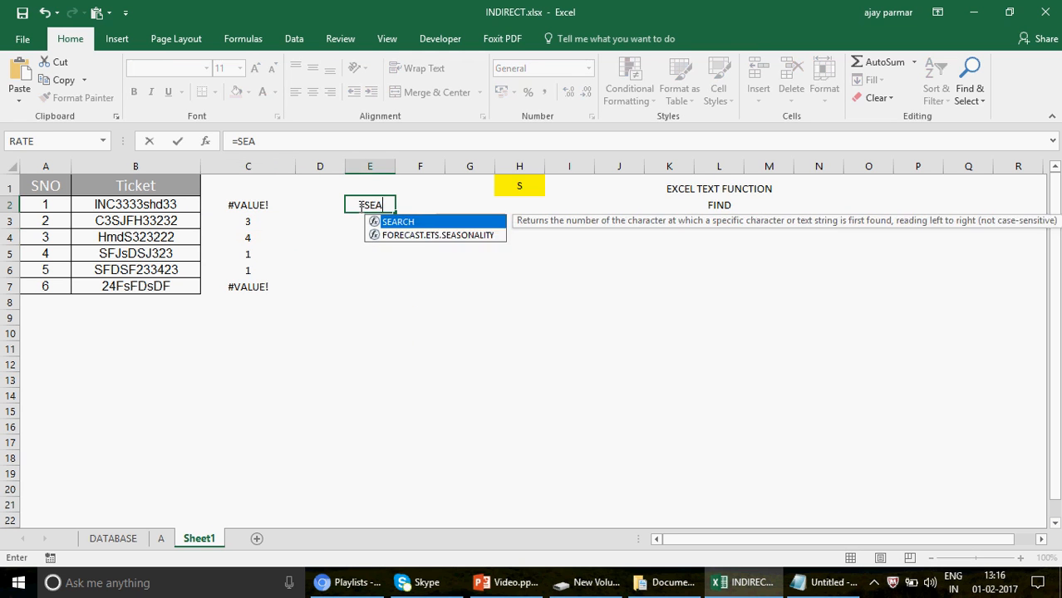
text(RCH()
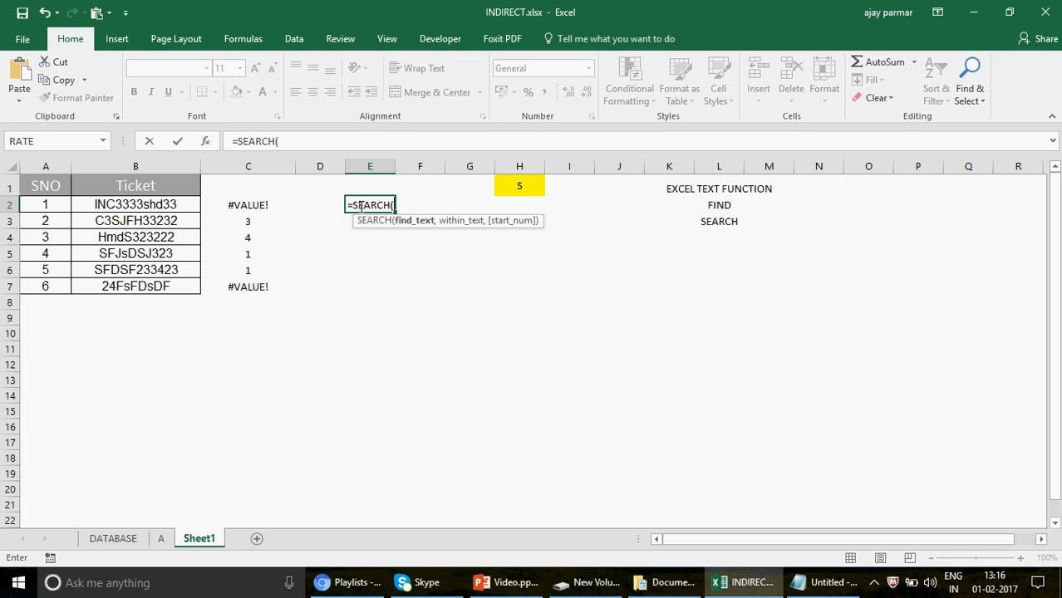
text("S)
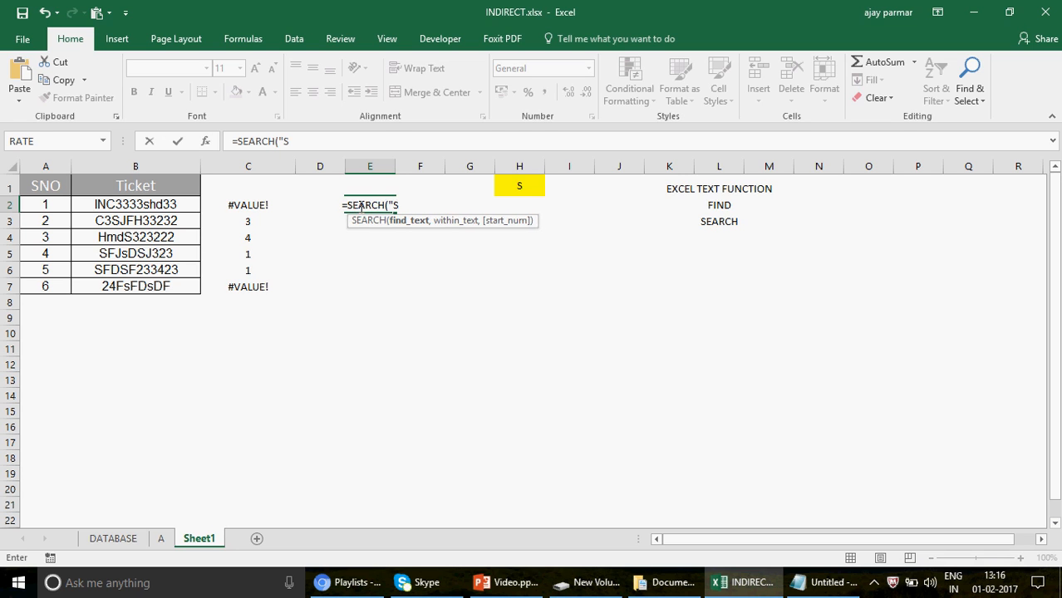
text(",)
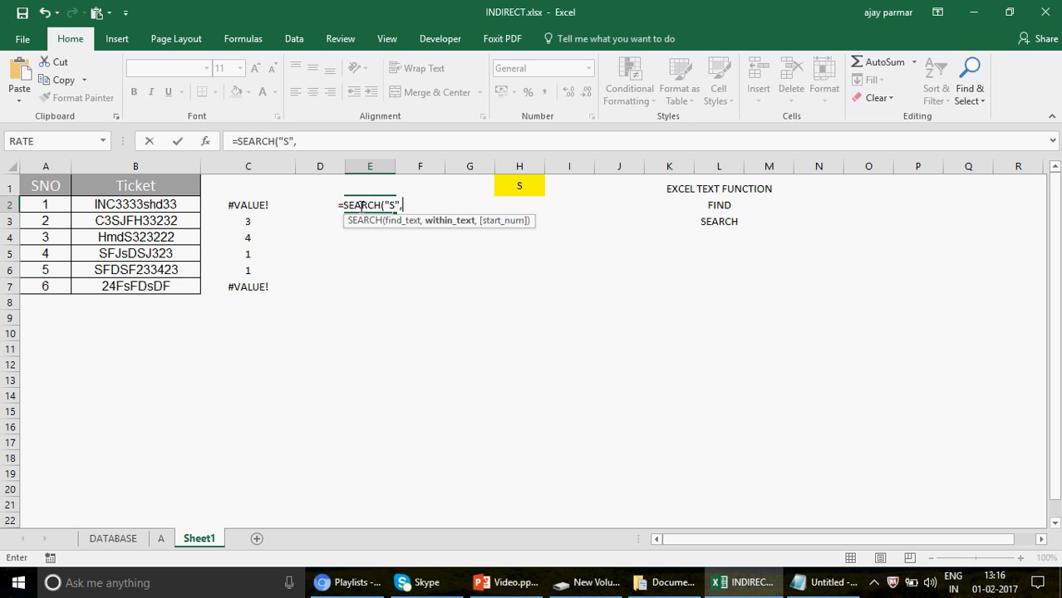
click(153, 203)
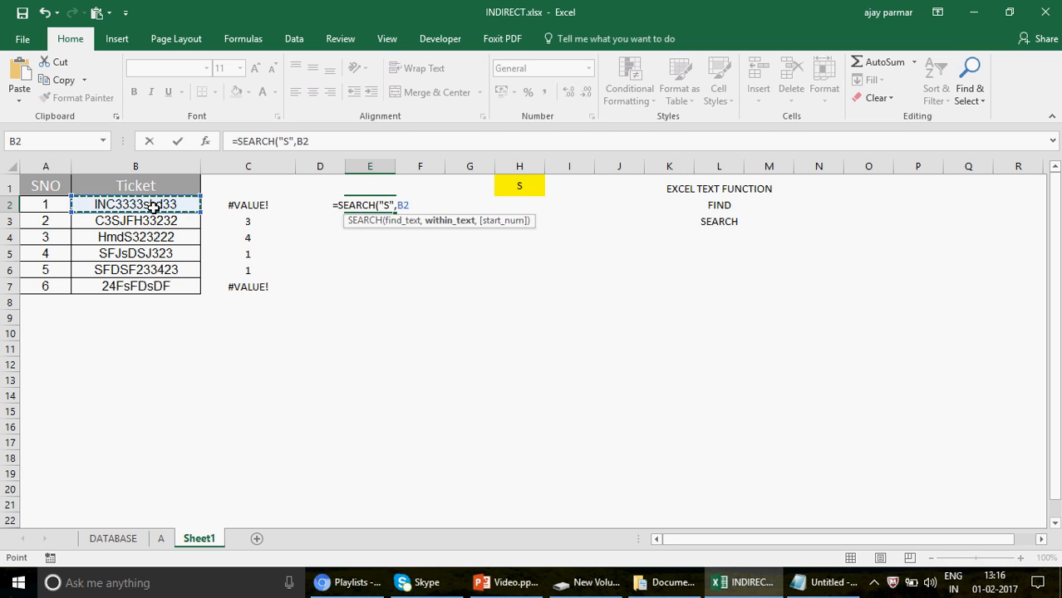
text(,)
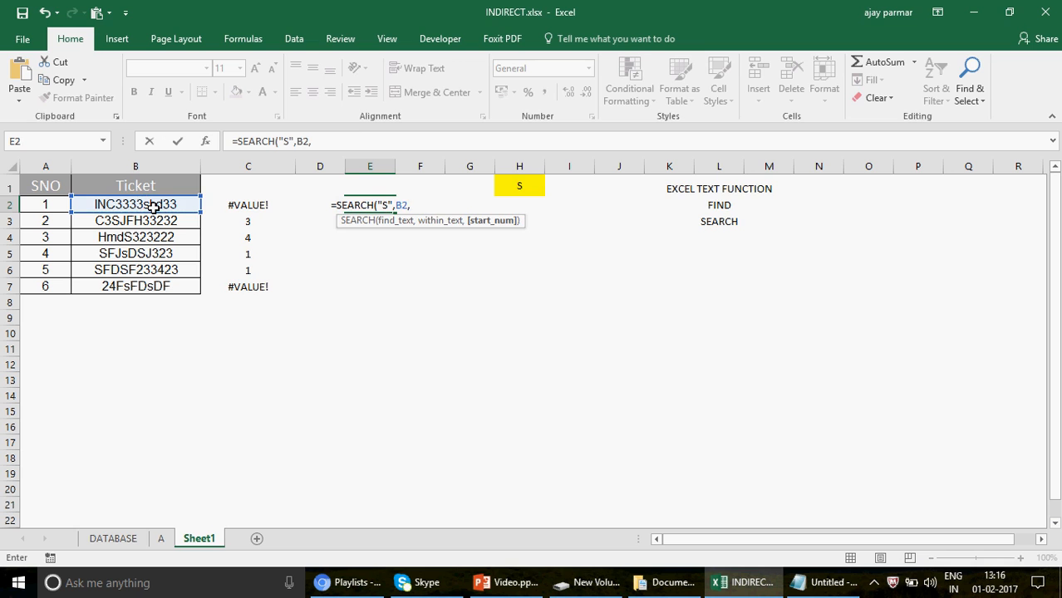
text(1))
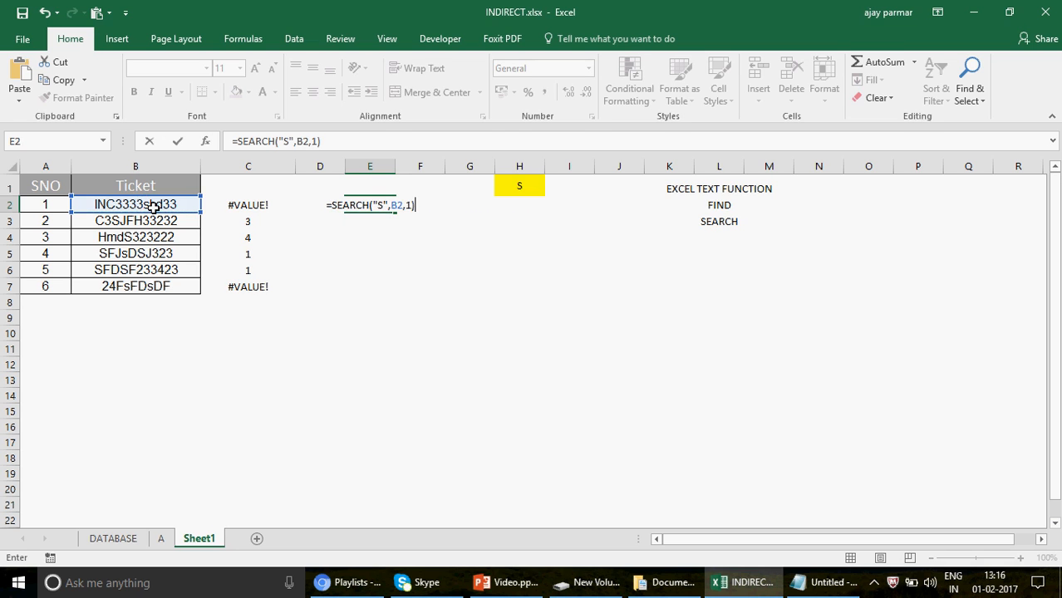
key(Return)
Fill the SEARCH formula from E2 down to E7 and compare its results with the FIND column.
key(Up)
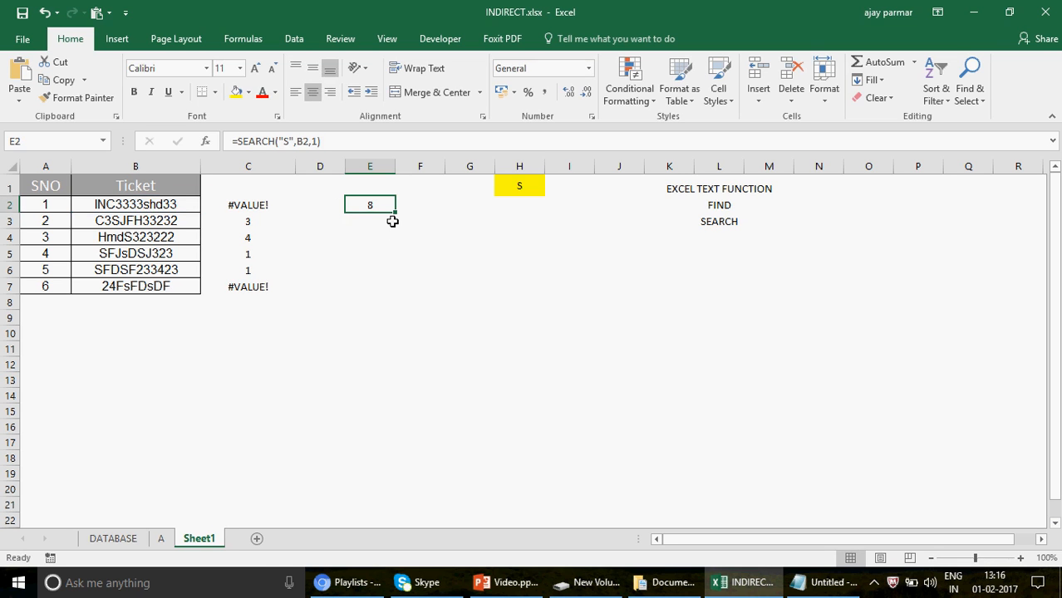
drag(397, 214, 395, 298)
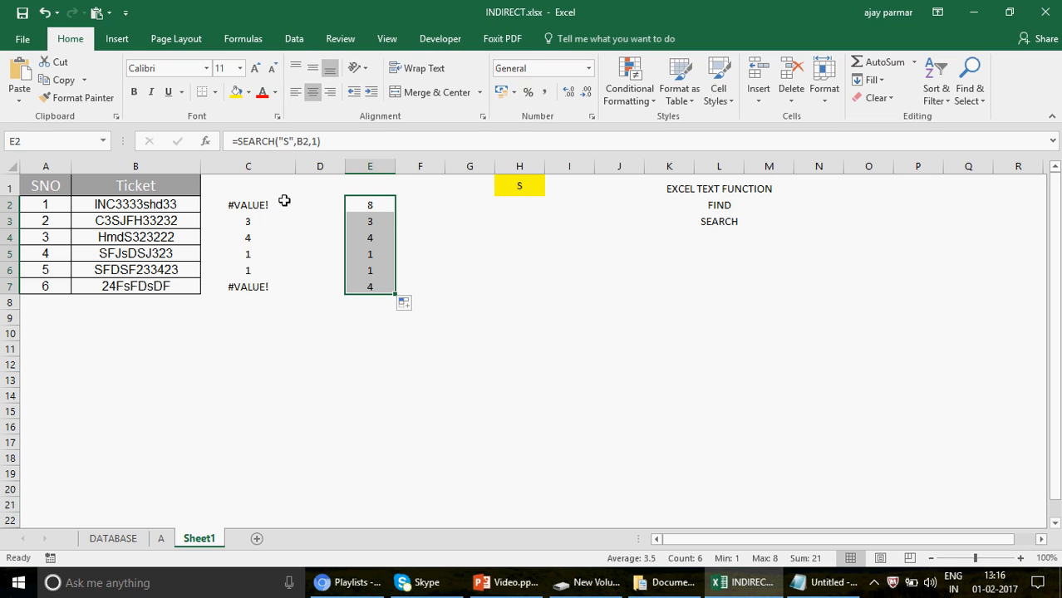
click(383, 203)
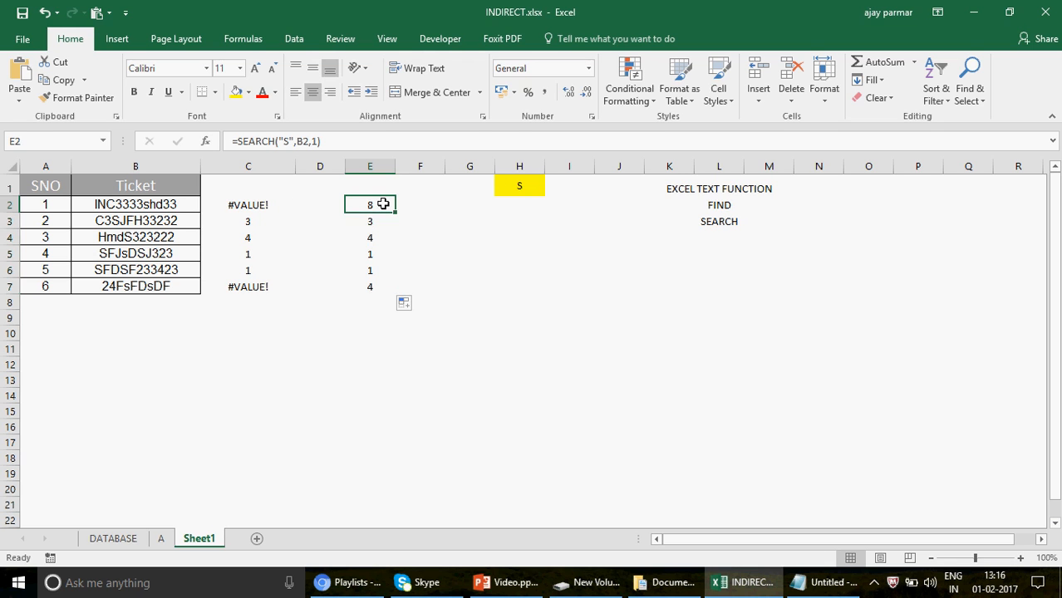
shift+click(376, 283)
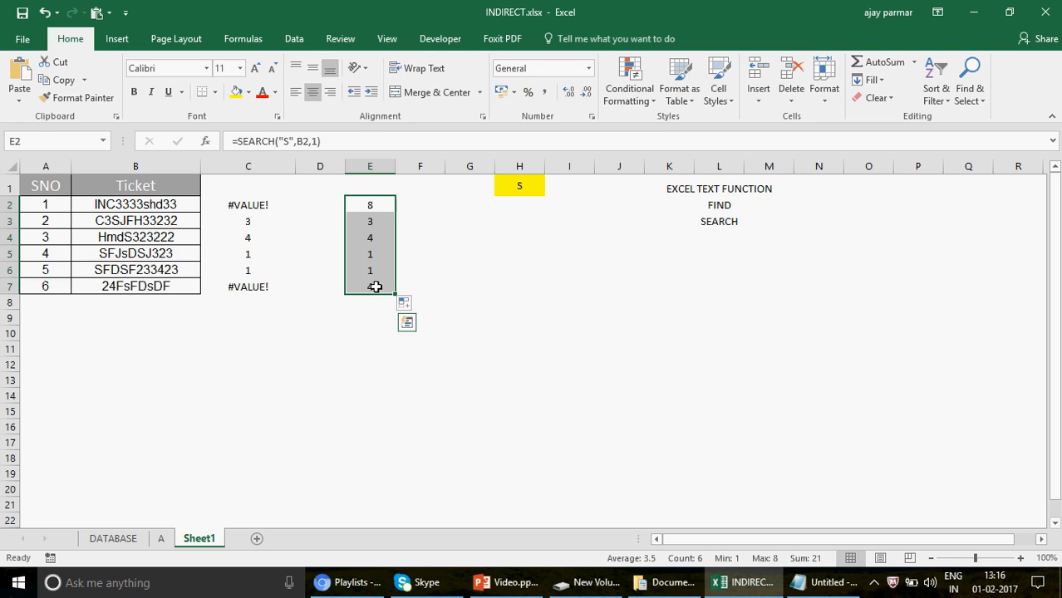
click(237, 205)
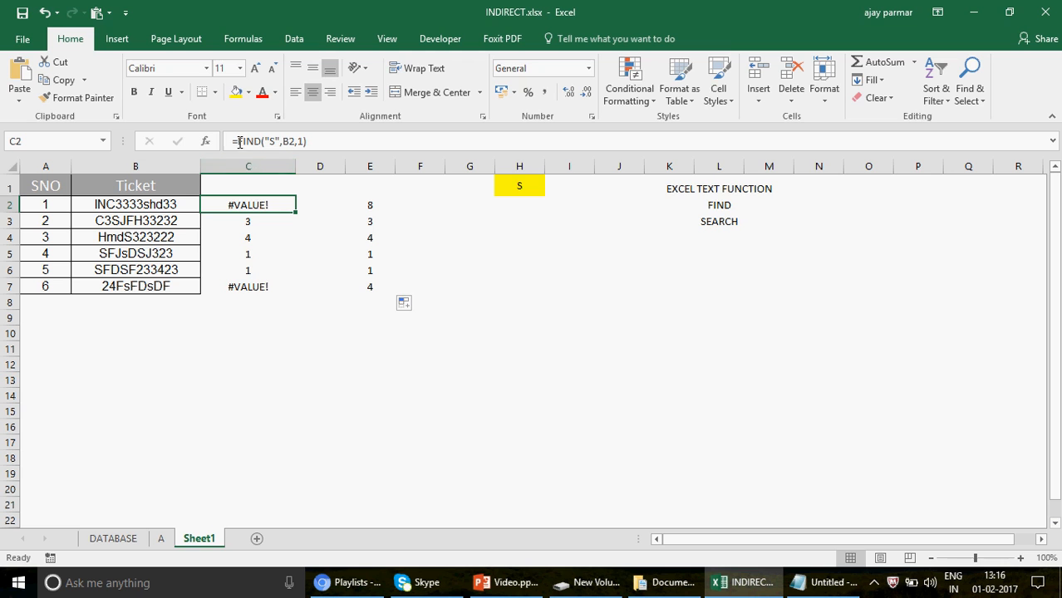
Wrap the FIND formula in C2 as =IFERROR(FIND("S",B2,1),0) and fill it down to C7.
text(IFE)
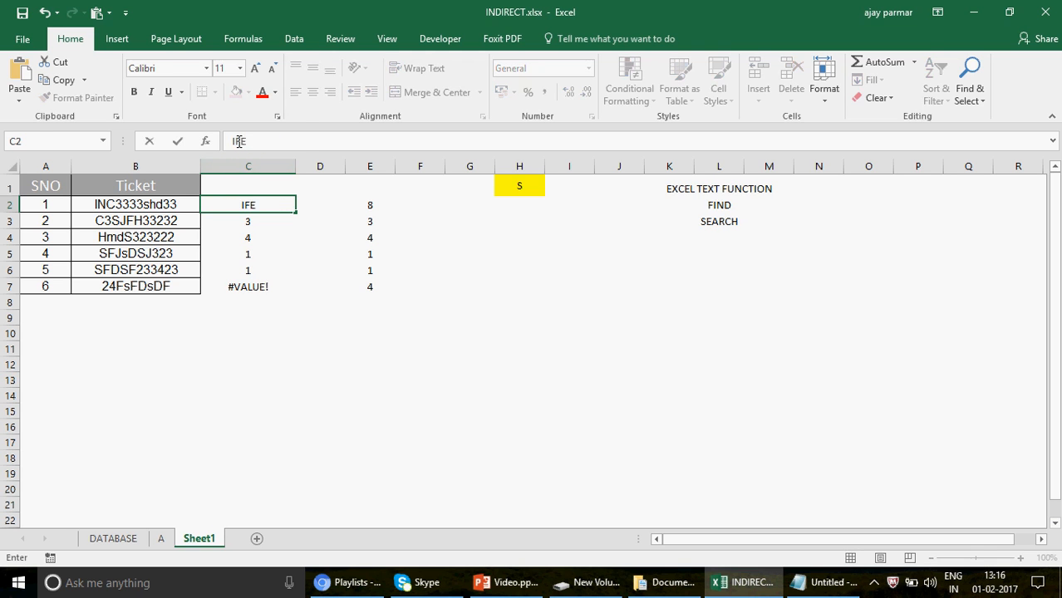
key(Escape)
click(239, 142)
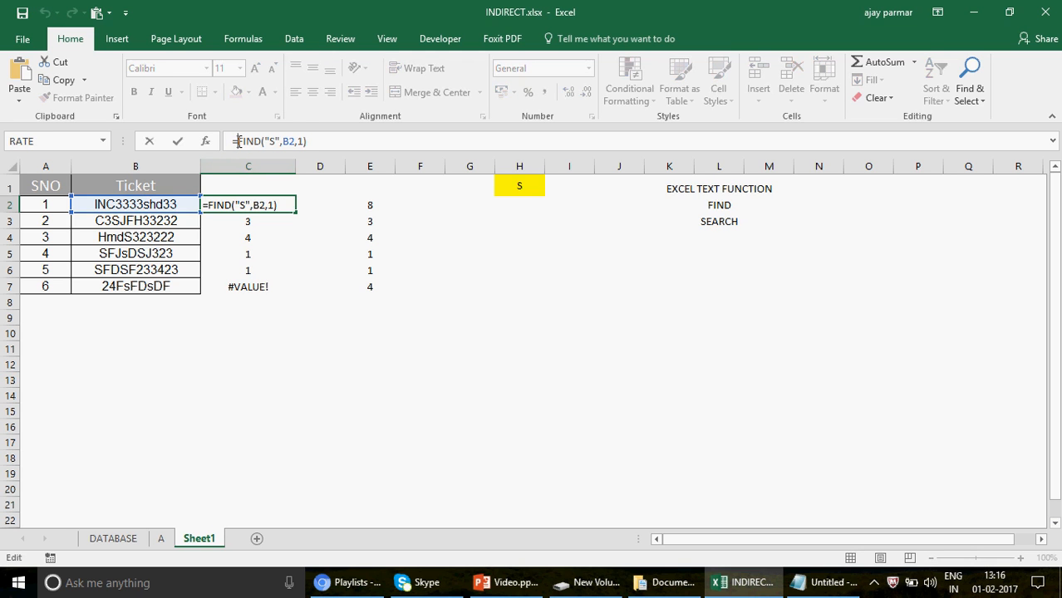
text(IFERROR)
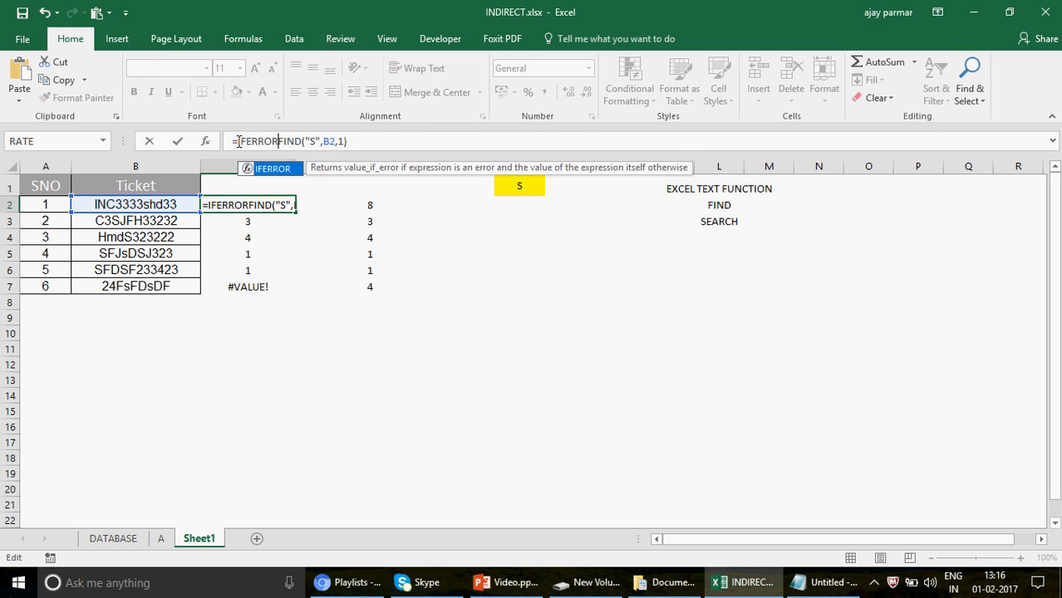
text(()
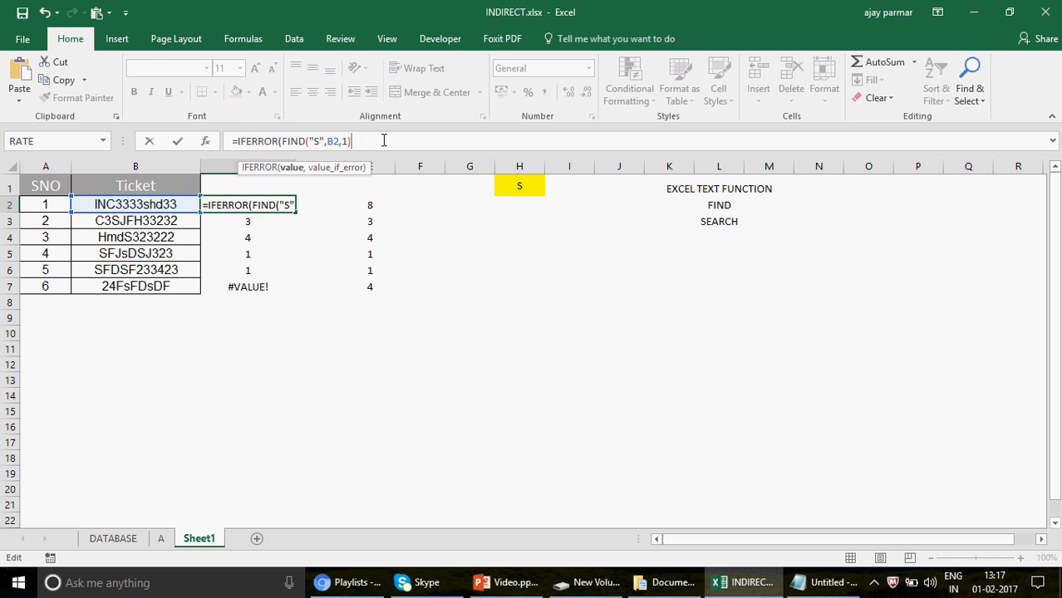
text(,)
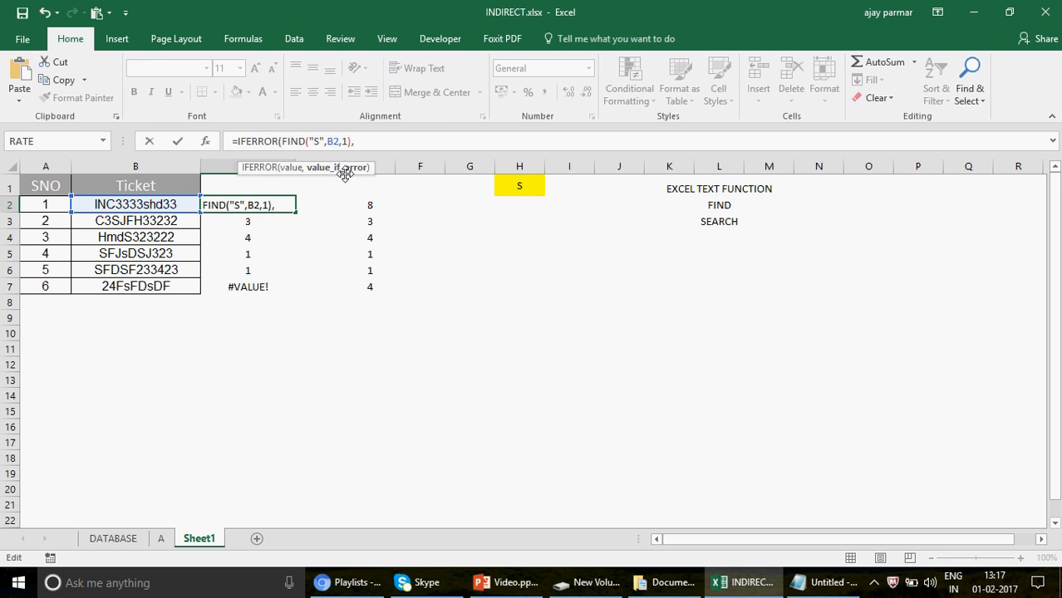
text(0))
key(Return)
key(Up)
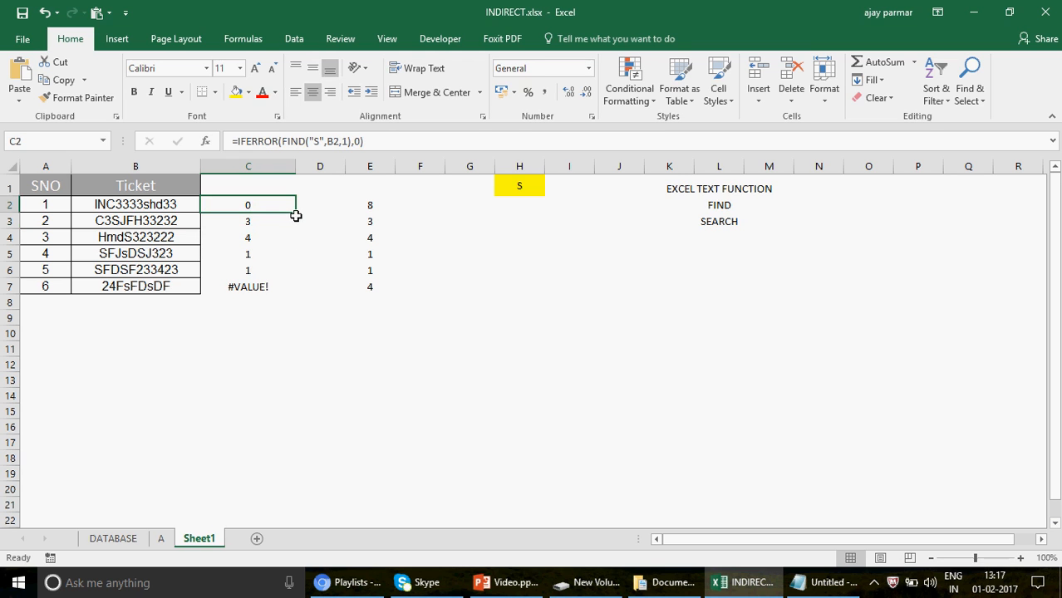
drag(296, 213, 302, 299)
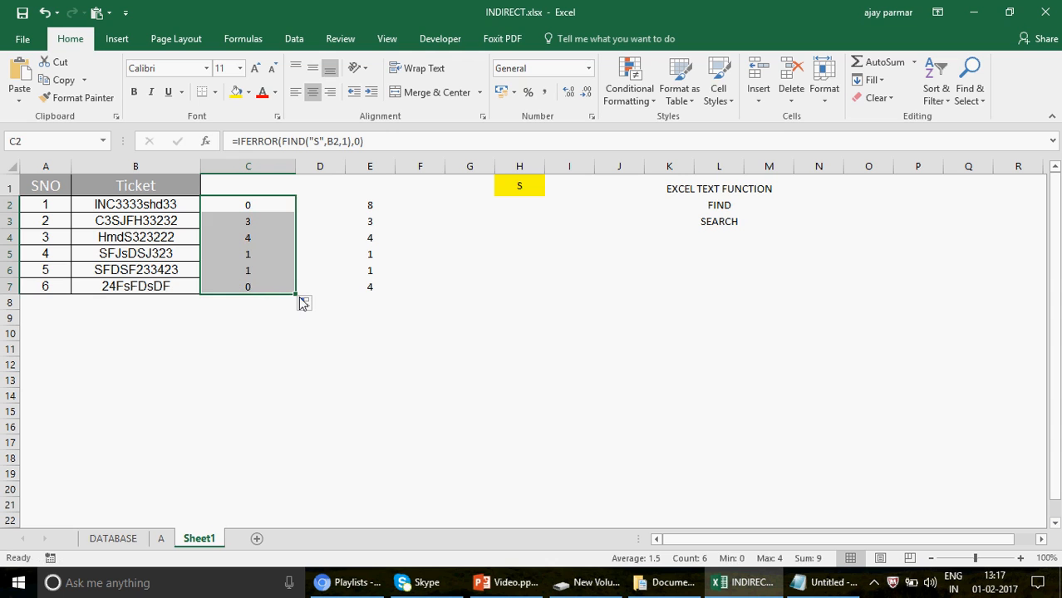
click(251, 201)
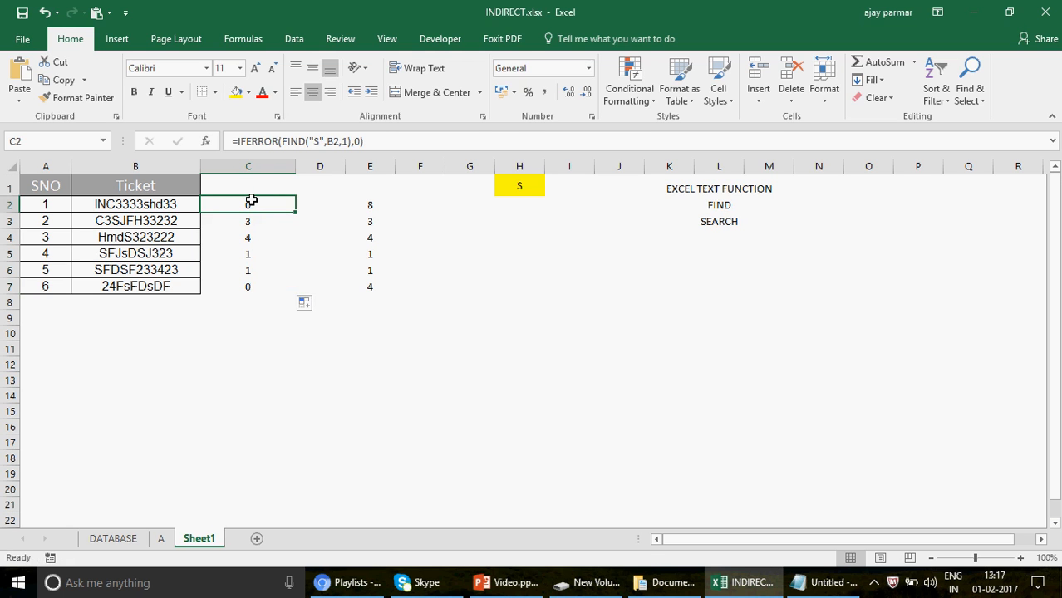
Enter the header COUNT in C1 above the FIND results.
click(269, 182)
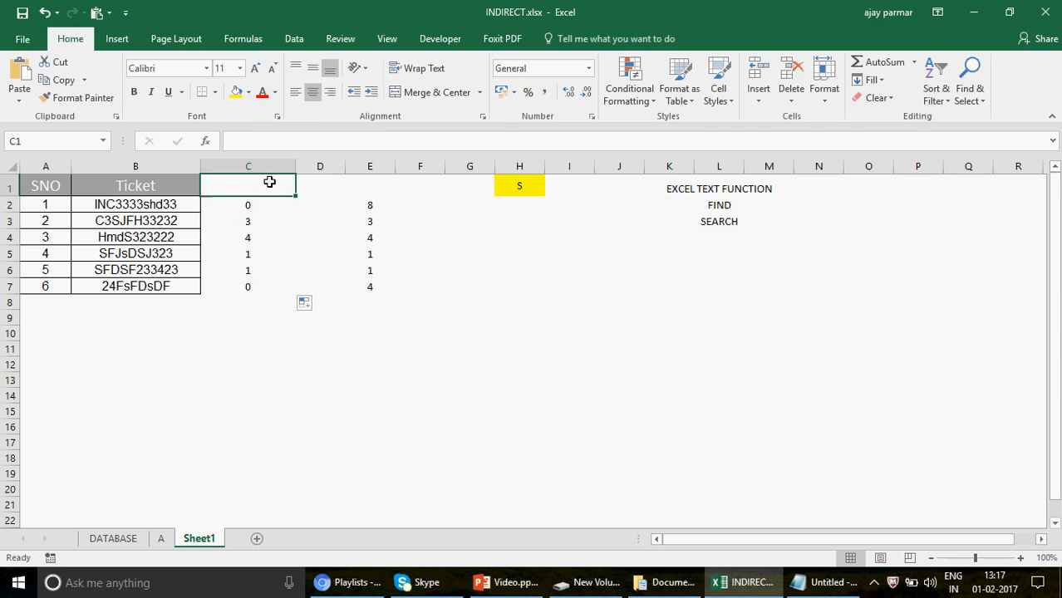
text(FF)
click(100, 184)
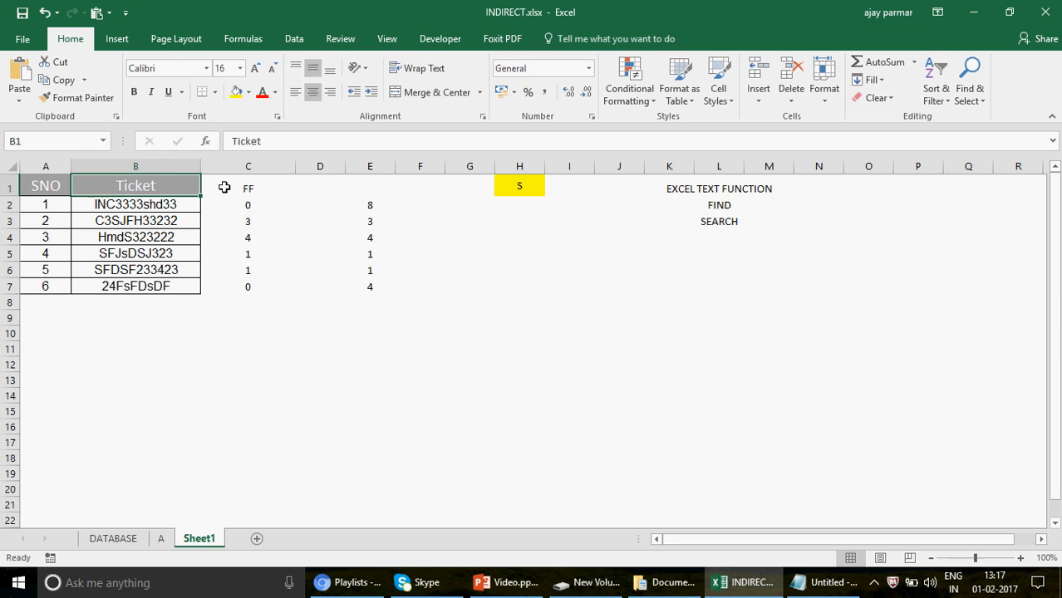
click(251, 186)
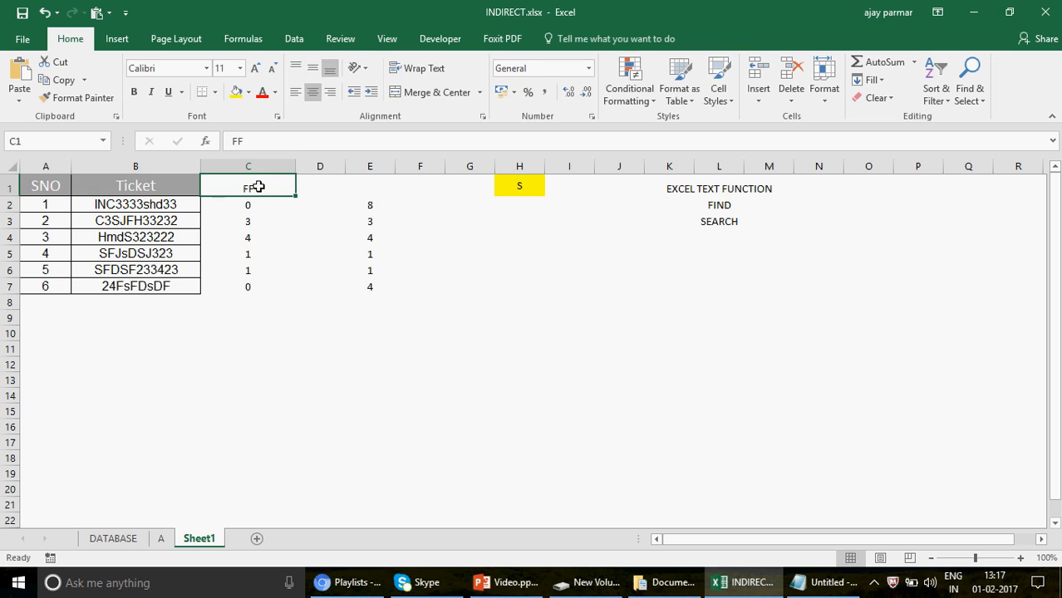
text(COUNT)
key(Return)
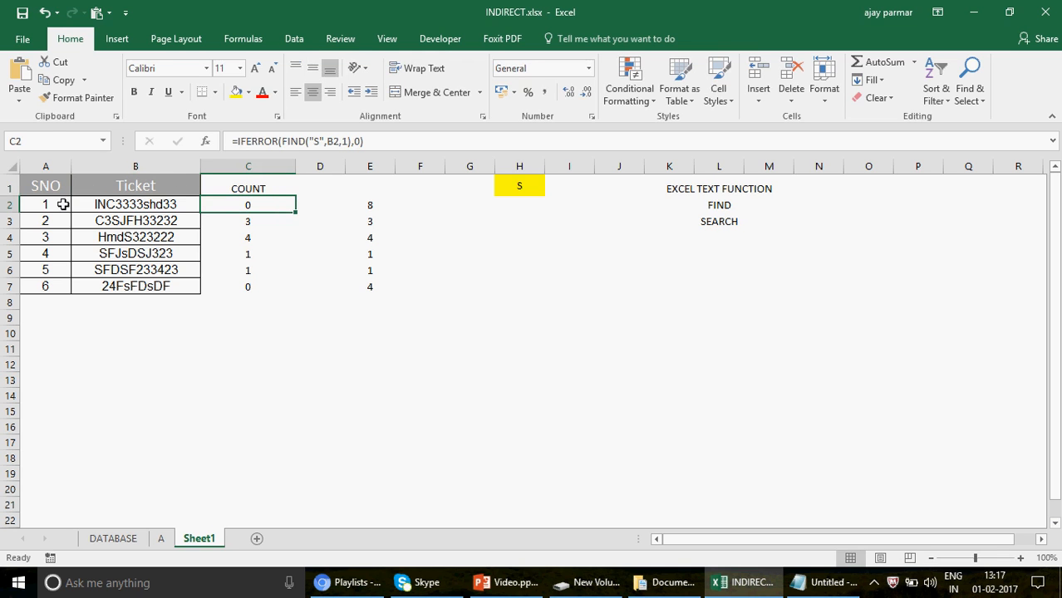
Add filters to the header row of the SNO, Ticket and COUNT columns.
click(39, 177)
key(alt+d)
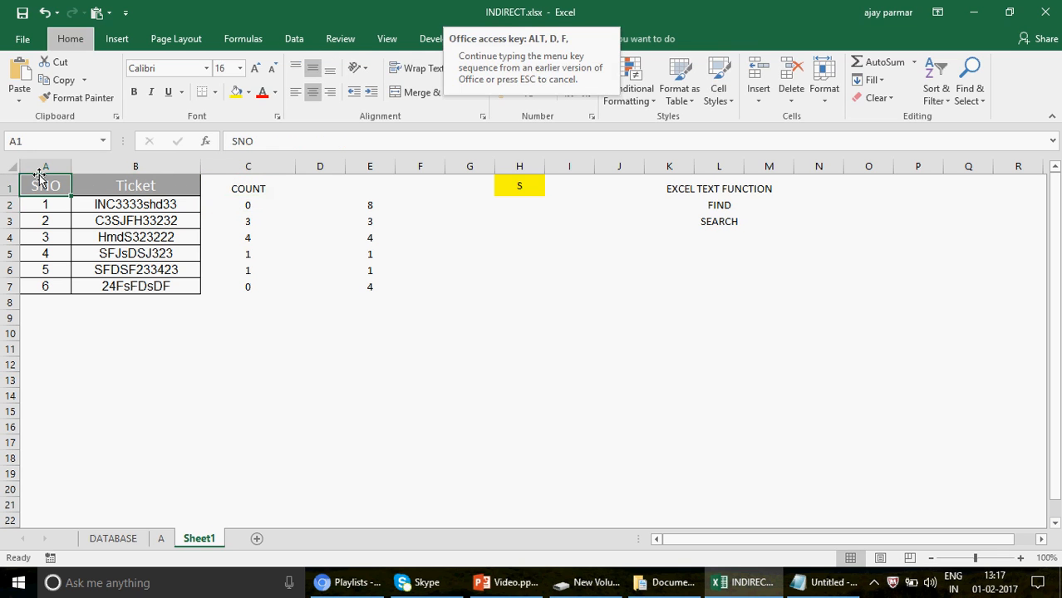
key(f)
key(f)
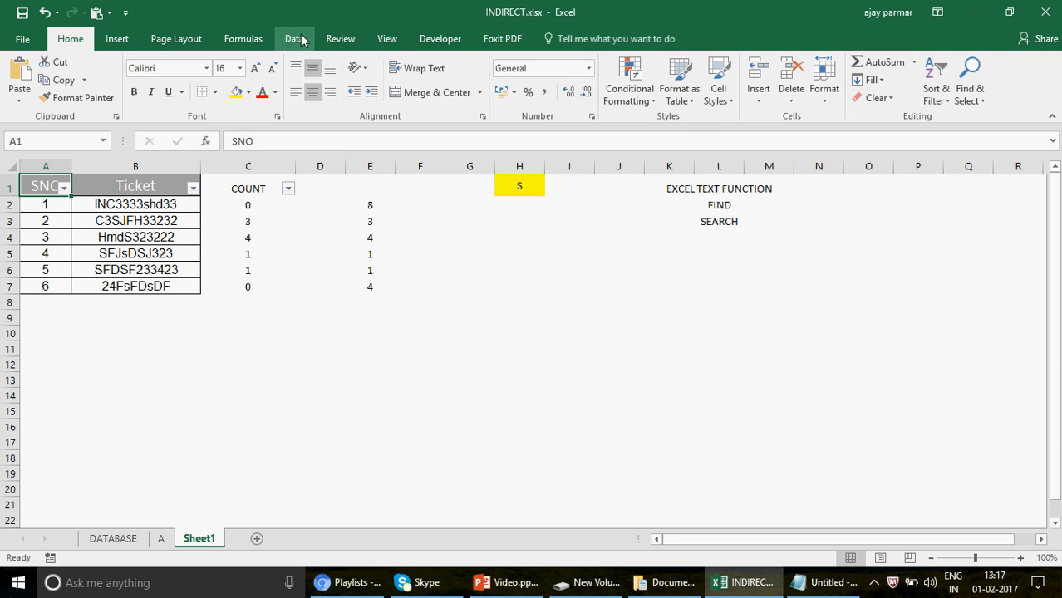
click(294, 38)
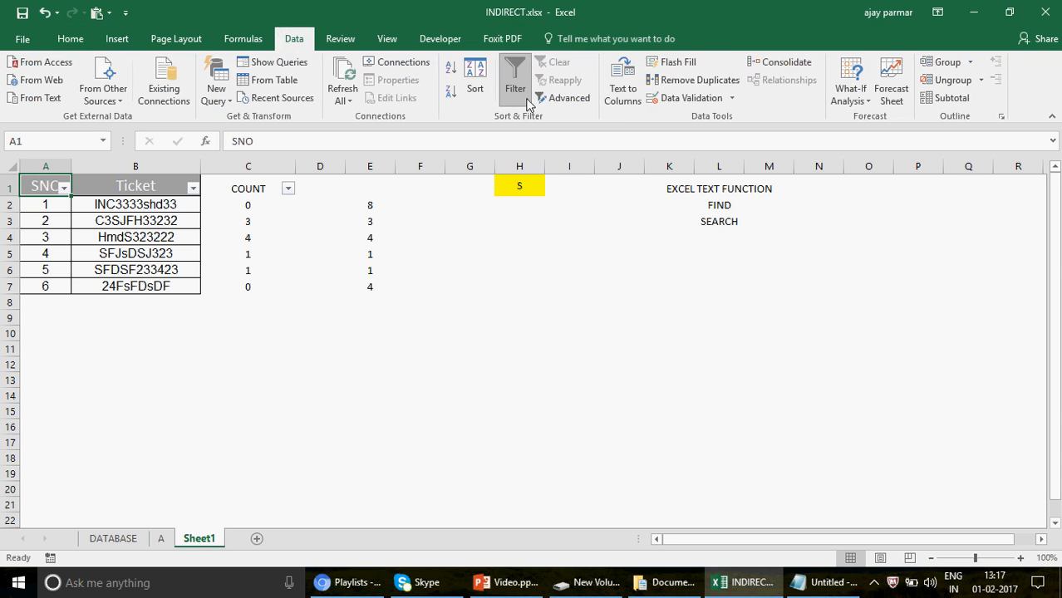
Filter the COUNT column to 0 to list only the tickets without a capital S.
click(288, 191)
click(133, 340)
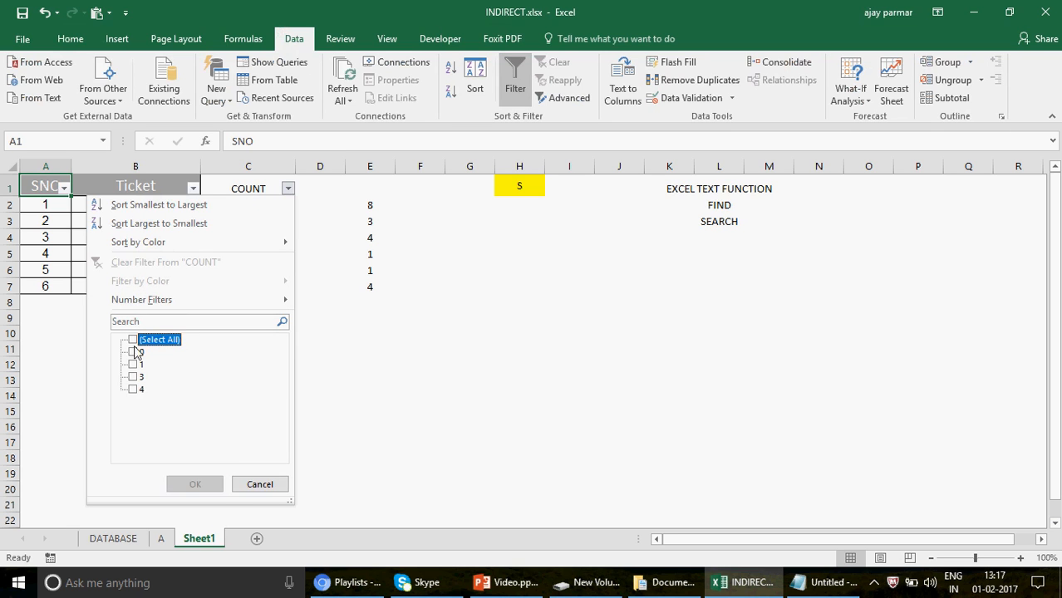
click(133, 353)
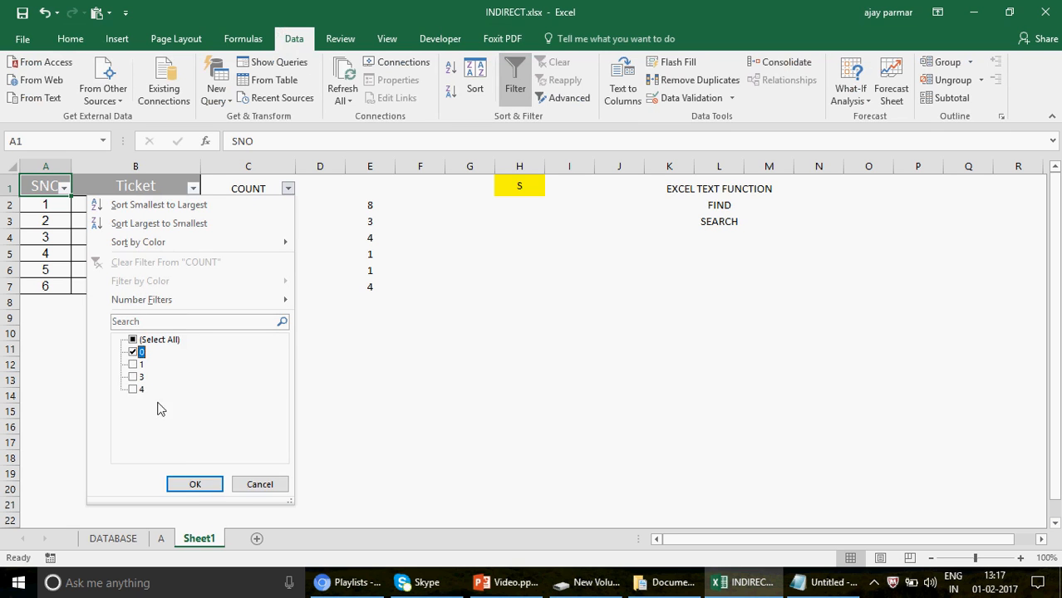
click(197, 484)
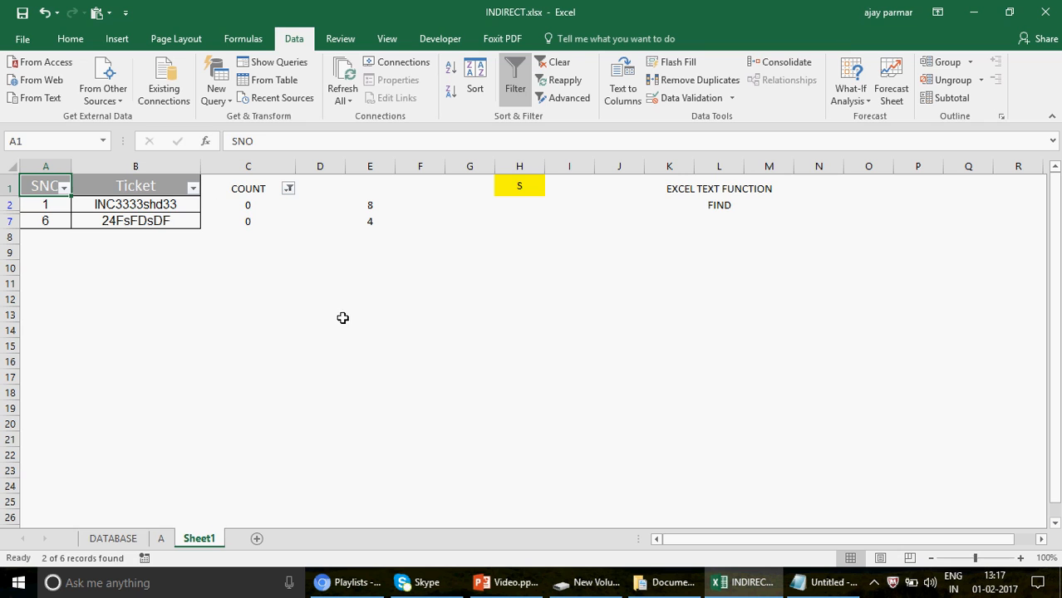
click(159, 206)
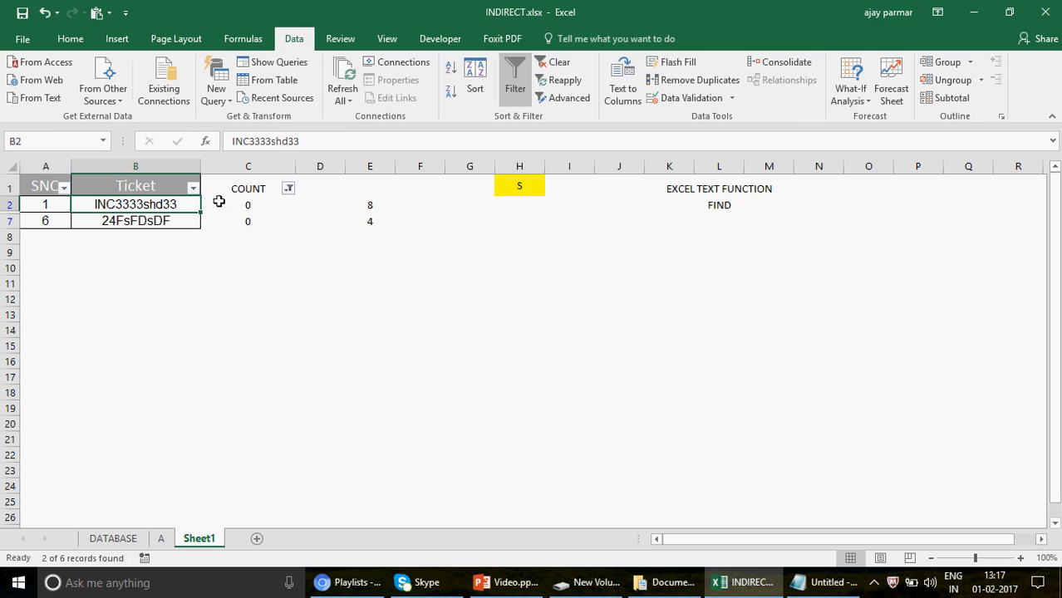
Reselect all values in the COUNT filter so every ticket row is shown.
click(288, 189)
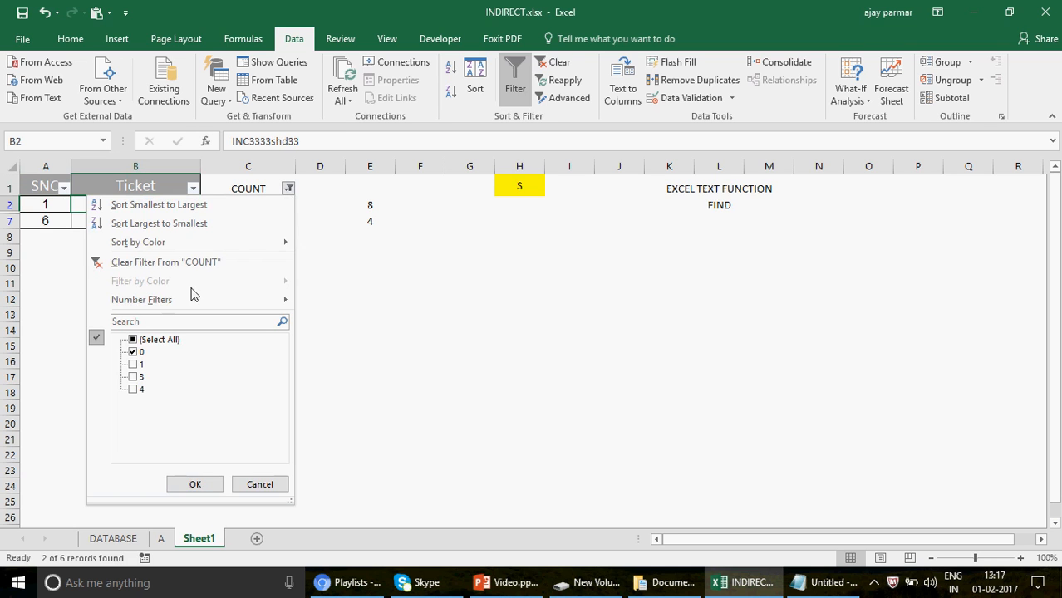
click(134, 340)
click(134, 340)
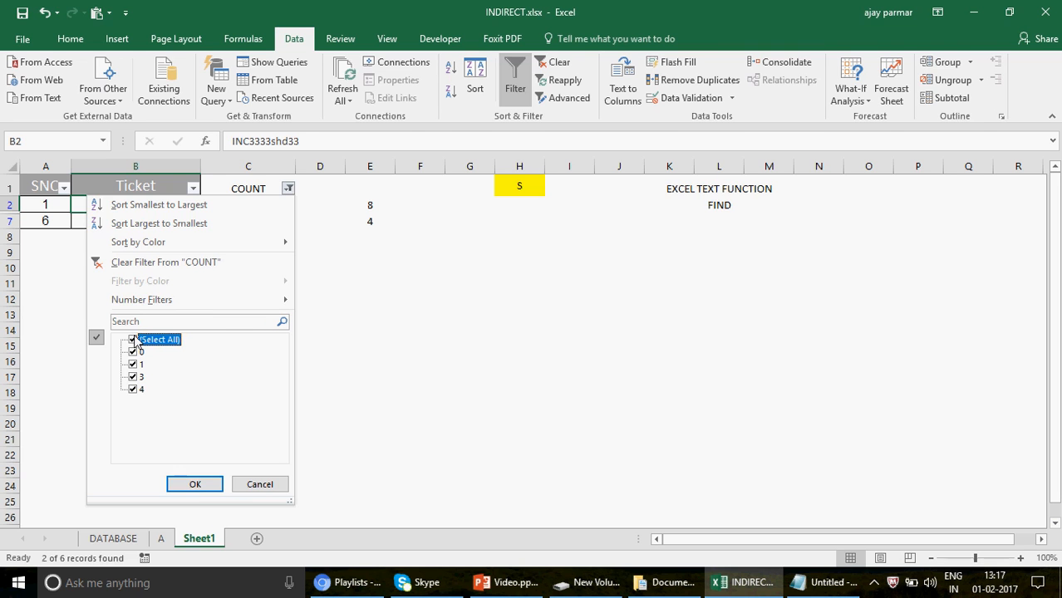
click(195, 484)
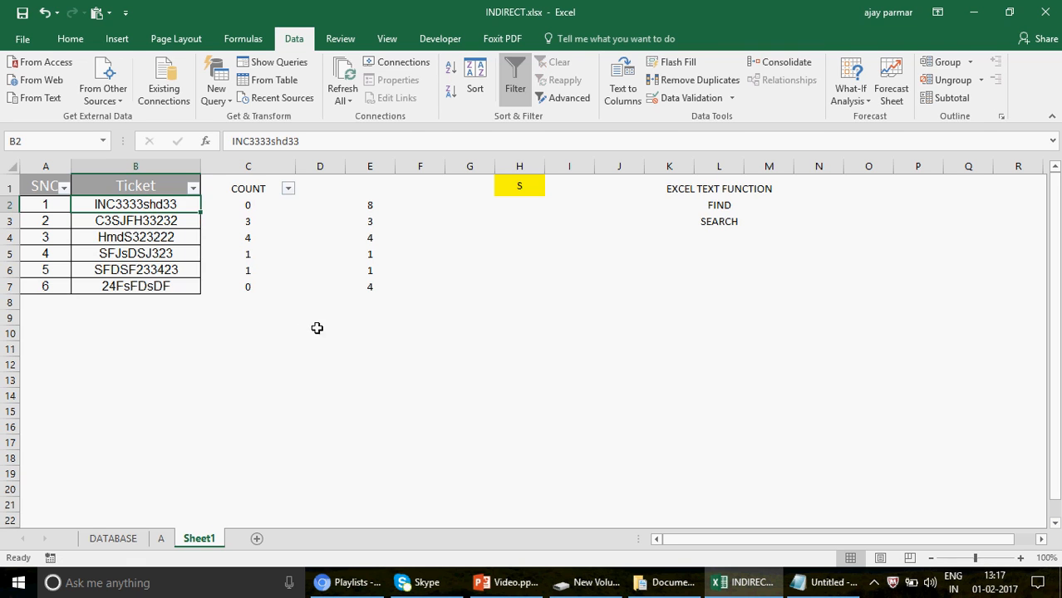
Enter =COUNTIF(C2:C7,0) in C10 to count the tickets that have no capital S.
click(258, 332)
text(=COI)
text(UN)
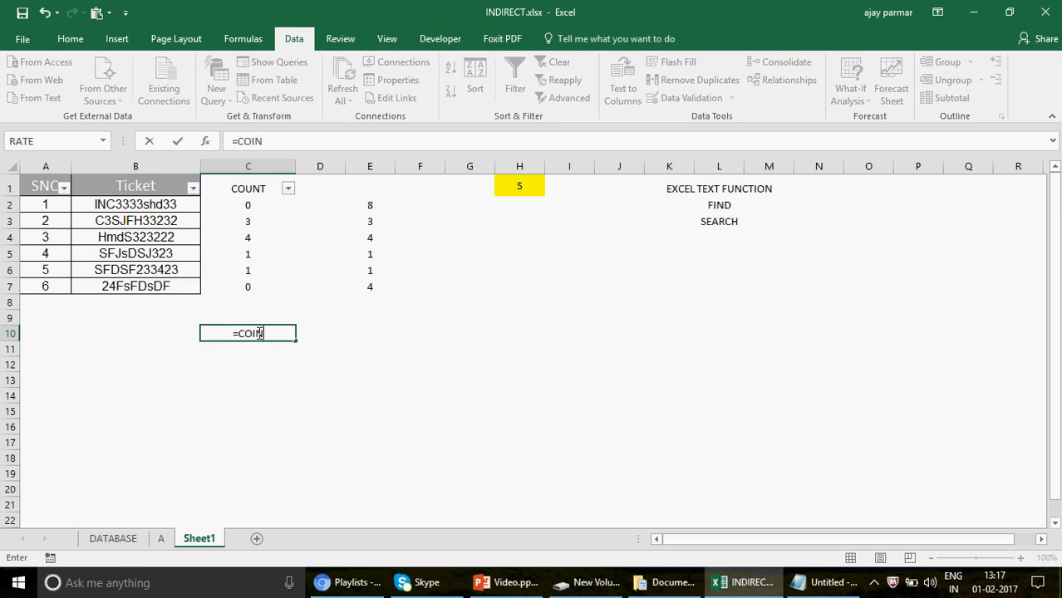
text(TIF()
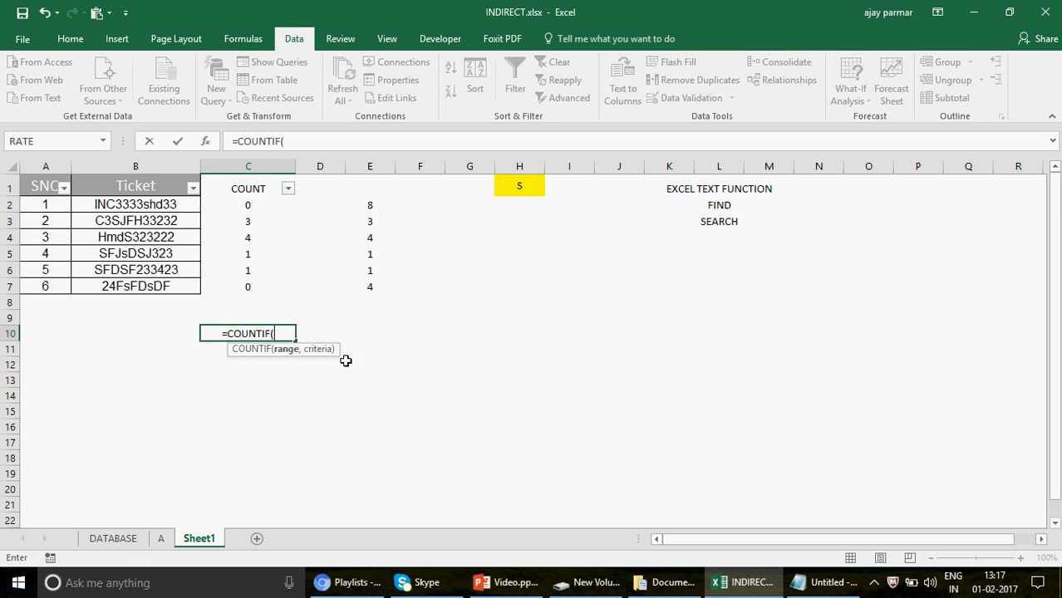
click(248, 205)
drag(252, 278, 249, 289)
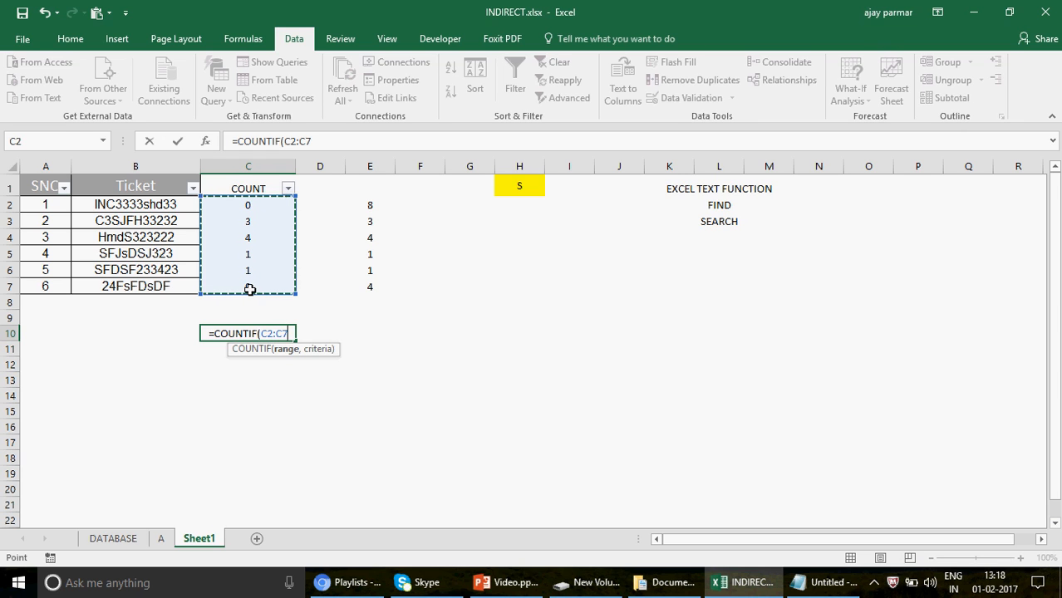
text(,0)
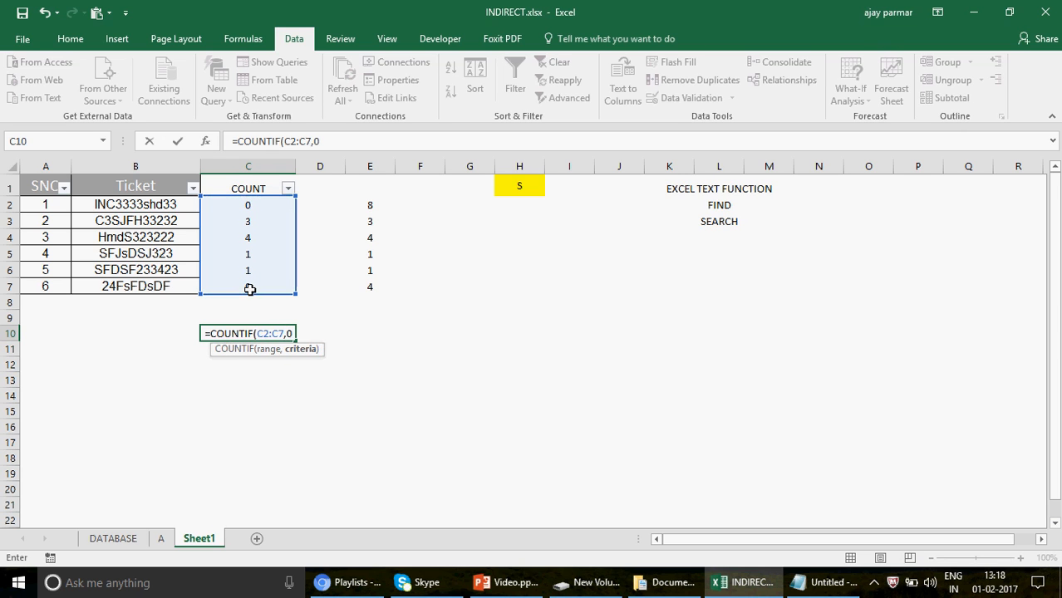
text())
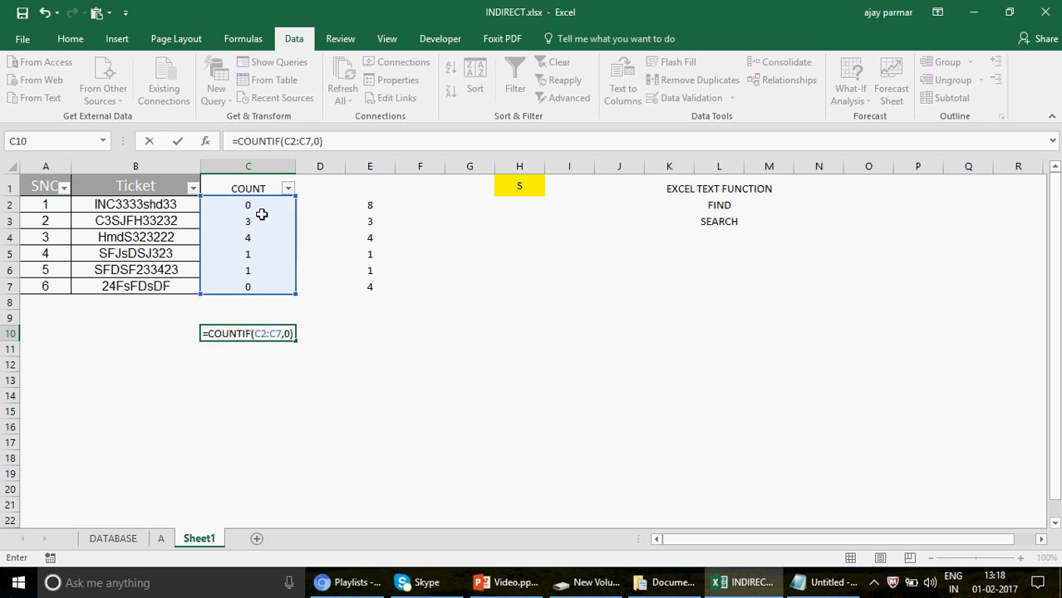
key(Return)
key(Up)
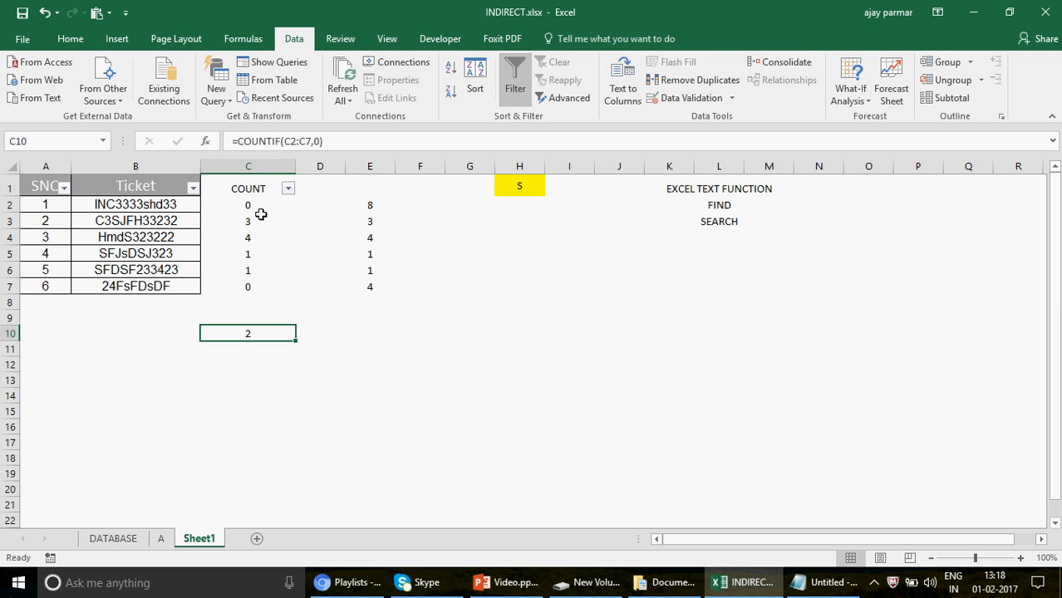
click(526, 188)
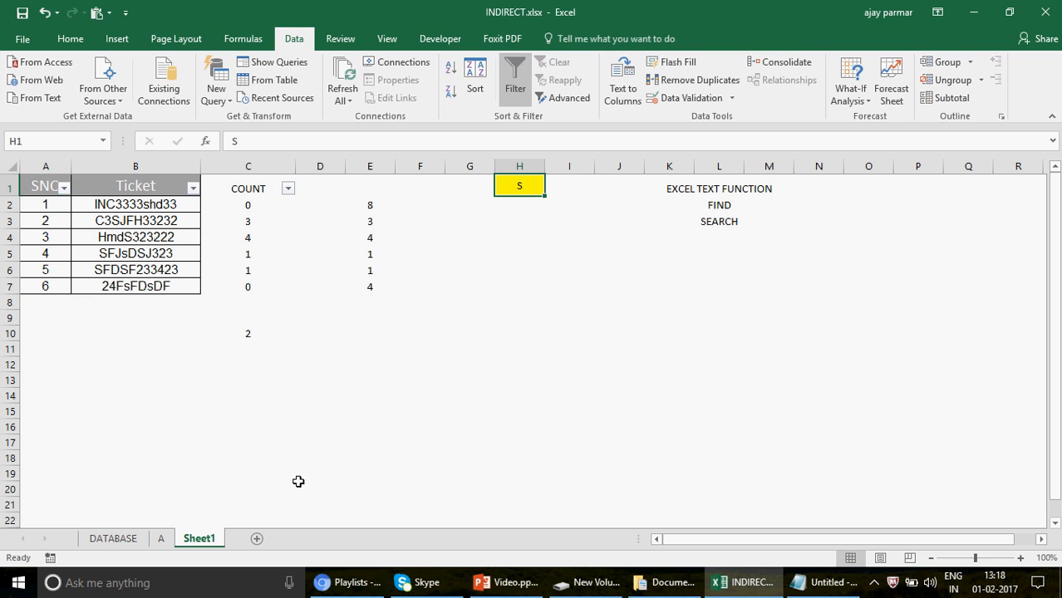
Add three new worksheets after Sheet1 and name them AA, B and C.
click(257, 541)
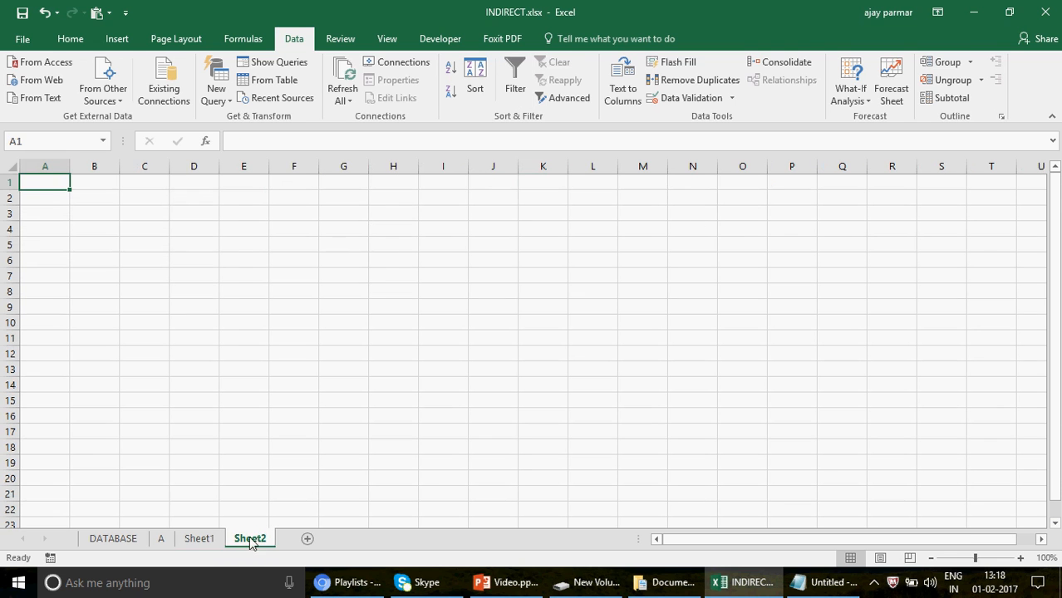
double_click(254, 541)
text(A)
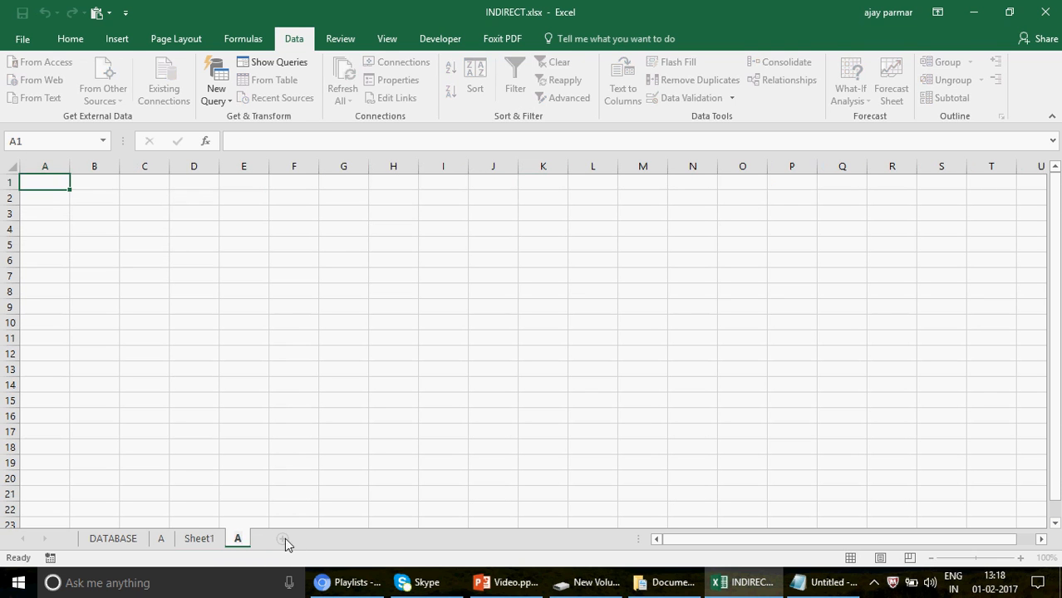
text(A)
click(291, 546)
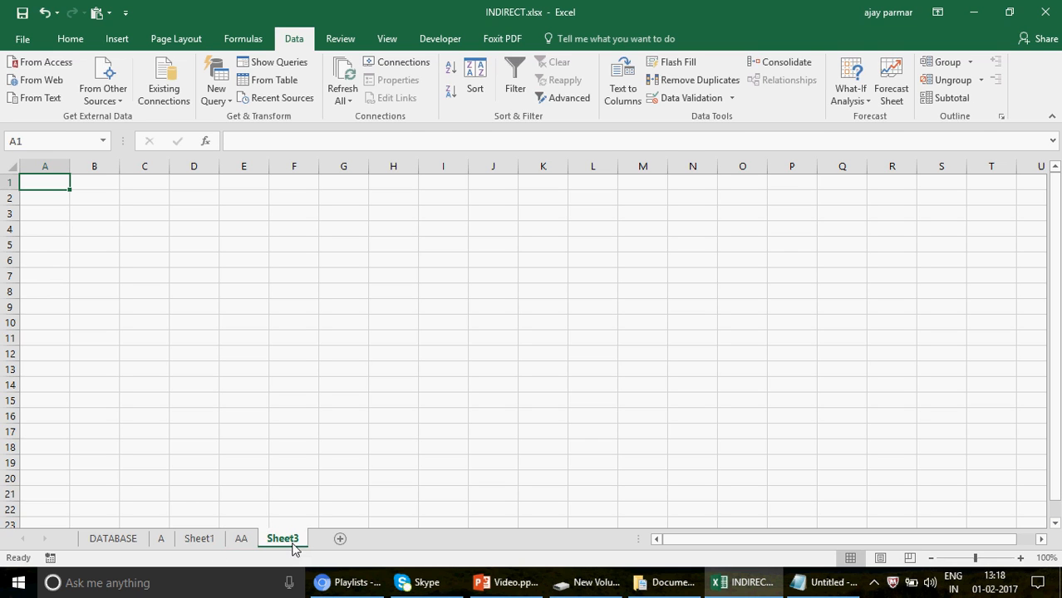
double_click(291, 544)
text(B)
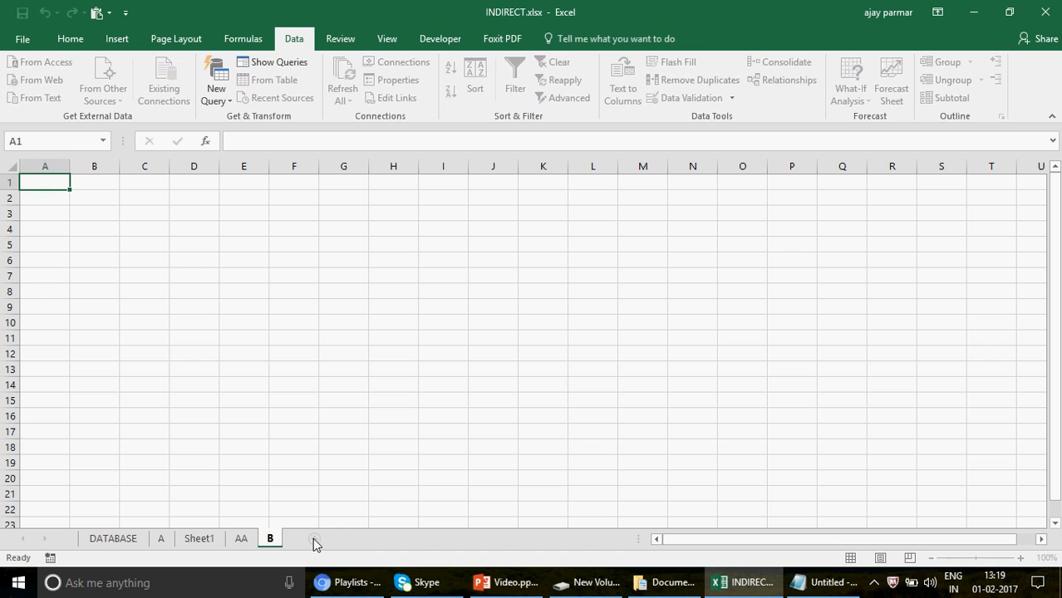
click(314, 540)
double_click(310, 541)
text(C)
key(Return)
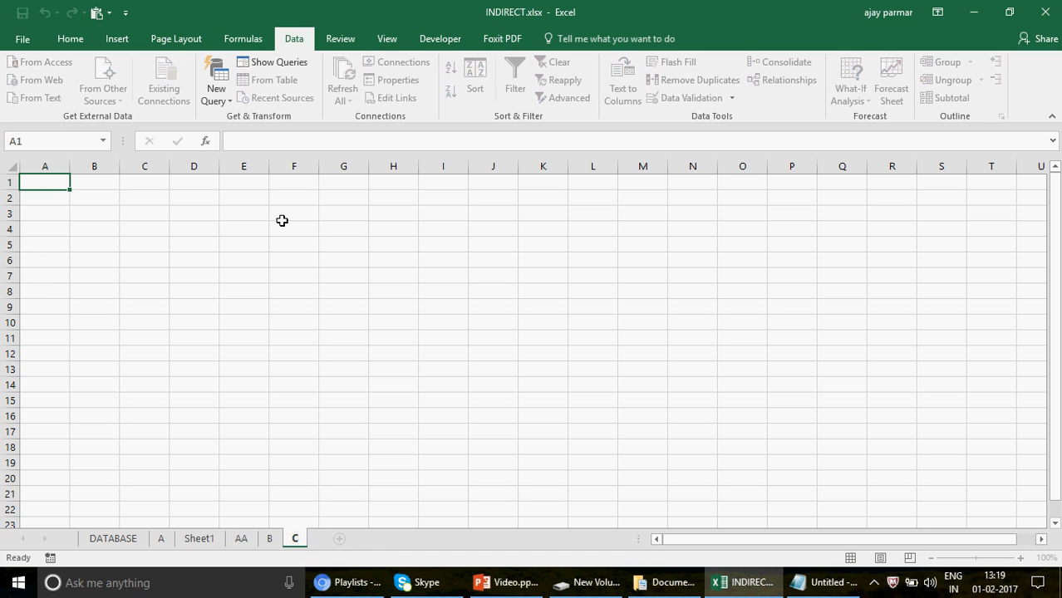
Switch to the Notepad note and read the question about finding employee IDs across three sheets.
click(282, 221)
click(846, 587)
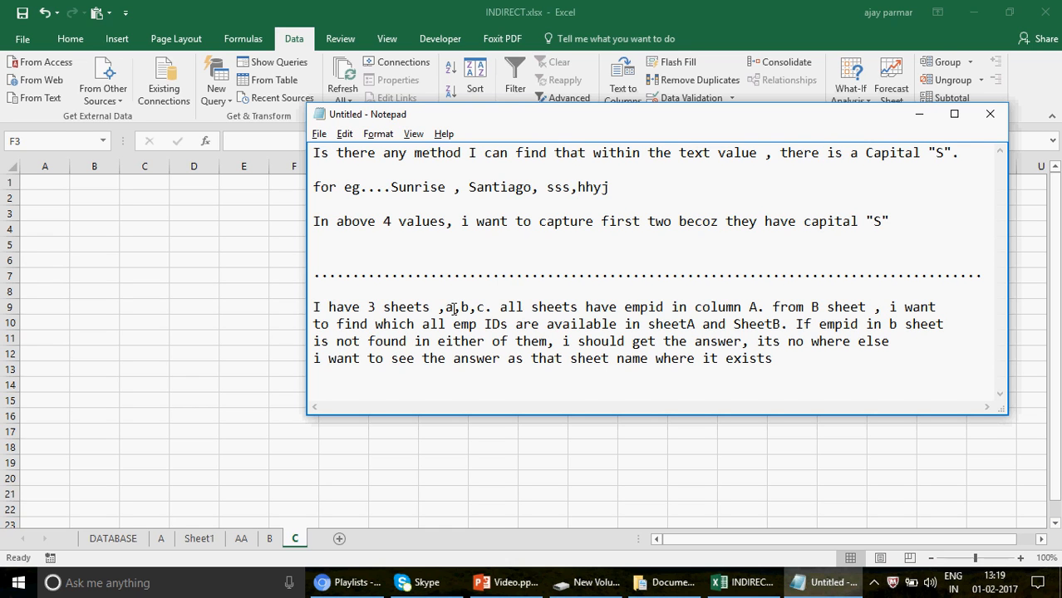
Correct the sheet list in the note to "aa,b,c" and change "b sheet" to "both sheet".
click(453, 308)
text(a)
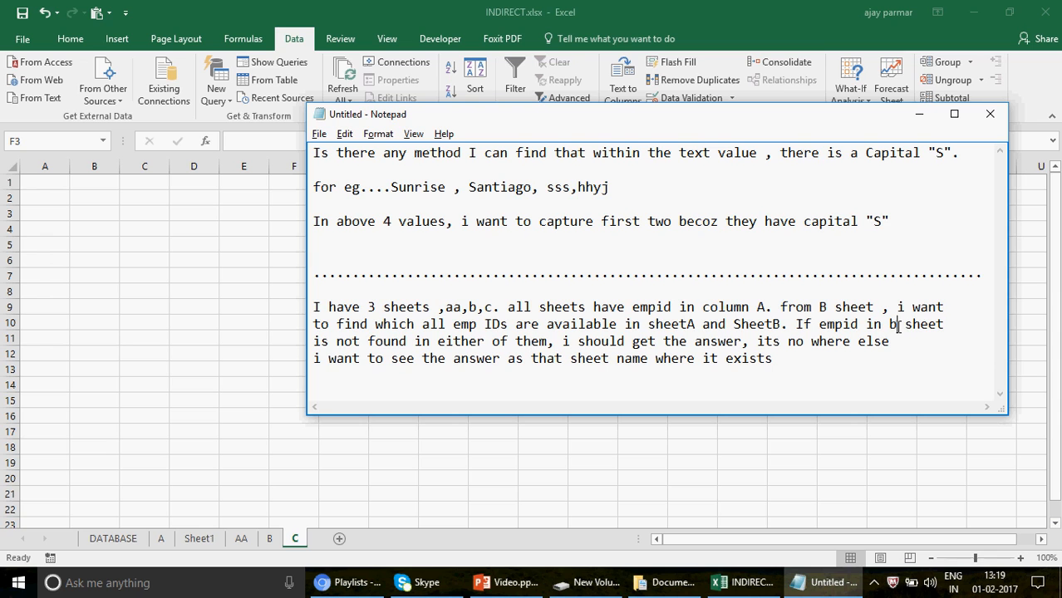
text(oth)
Remove the words "in either of them" after "is not found" in the note's question.
click(550, 340)
key(BackSpace)
key(BackSpace)
key(BackSpace)
key(BackSpace)
key(BackSpace)
key(BackSpace)
key(BackSpace)
key(BackSpace)
key(BackSpace)
key(BackSpace)
key(BackSpace)
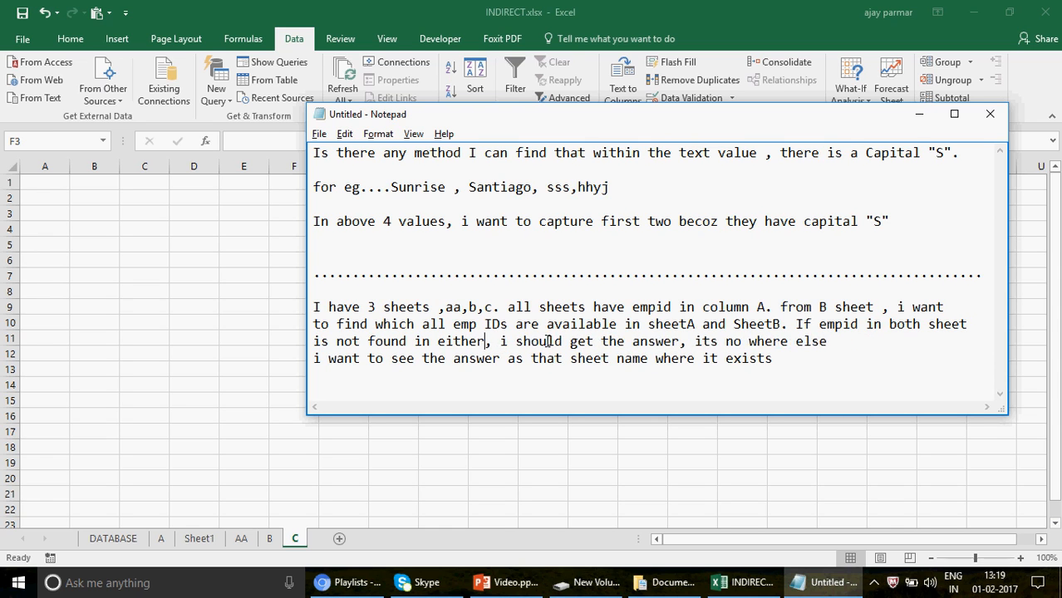
key(BackSpace)
key(BackSpace)
key(BackSpace)
key(BackSpace)
key(BackSpace)
key(BackSpace)
key(BackSpace)
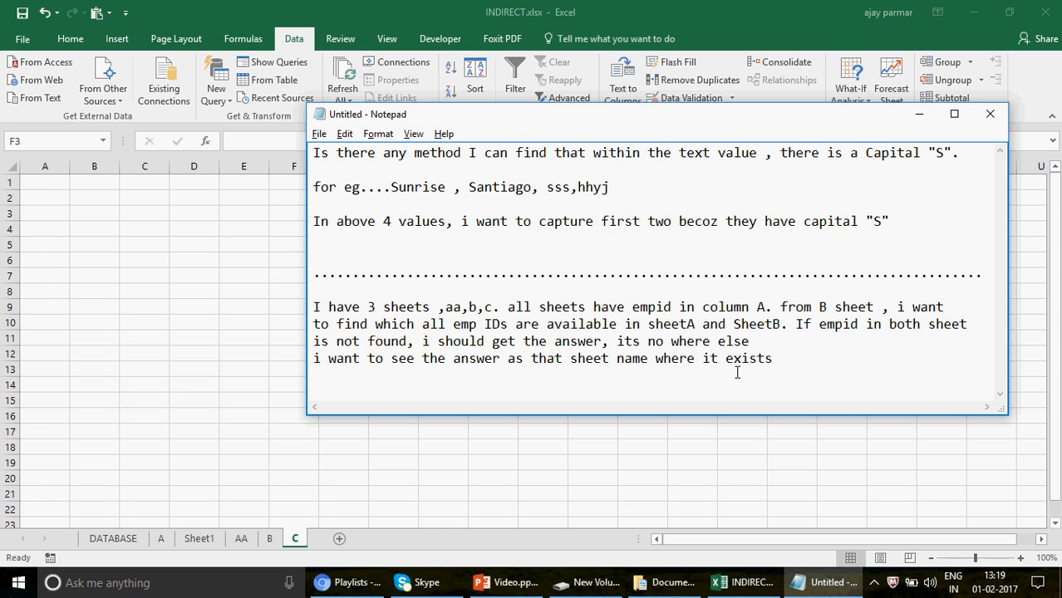
Switch to Excel and fill column A of sheet AA with the header empid and the values 1, 2, 3, 4 and 5.
key(alt+Tab)
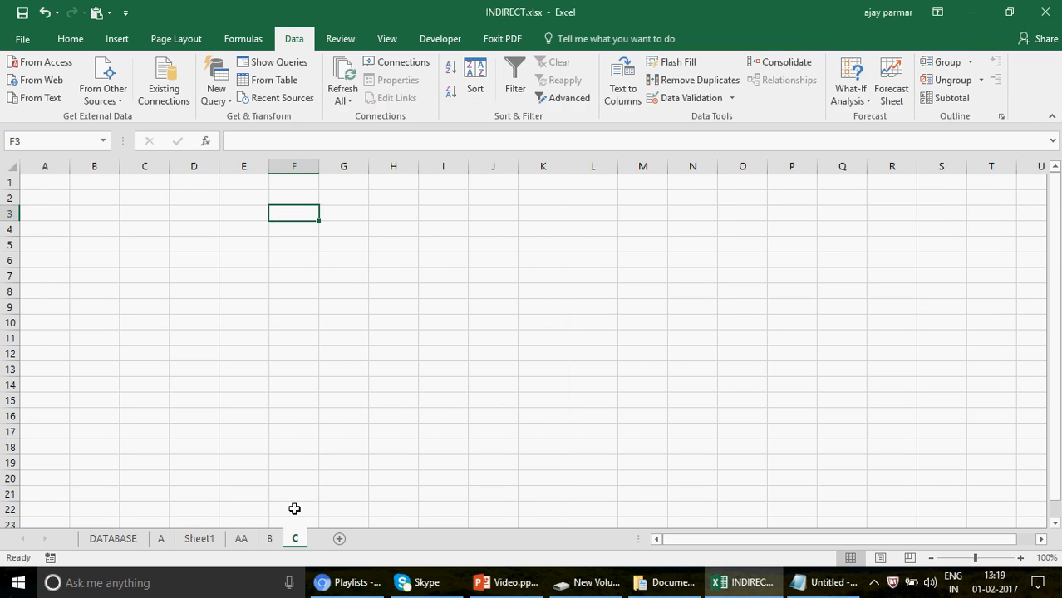
click(240, 539)
text(empid)
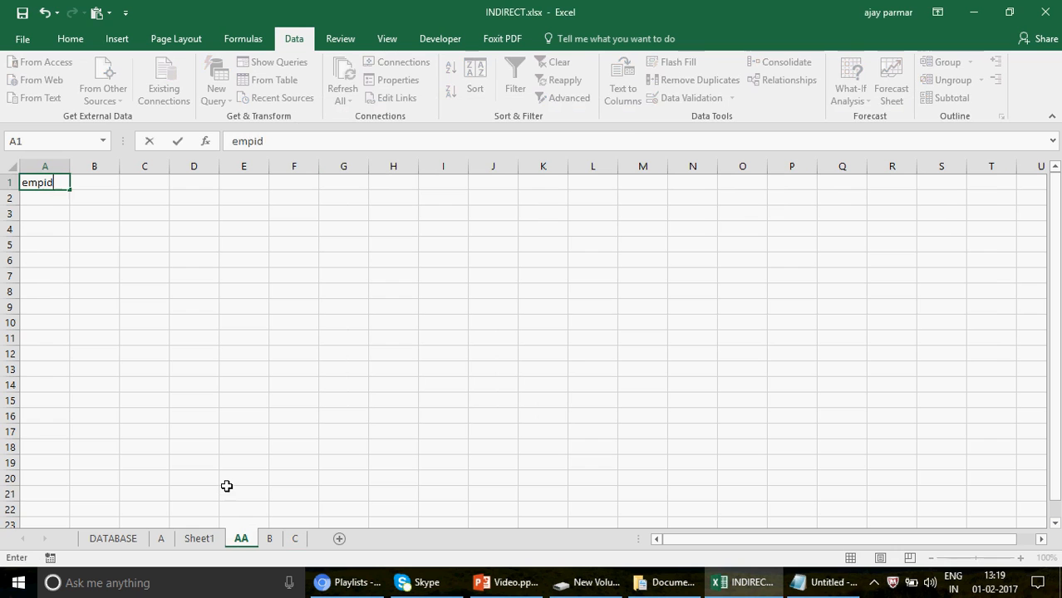
key(Return)
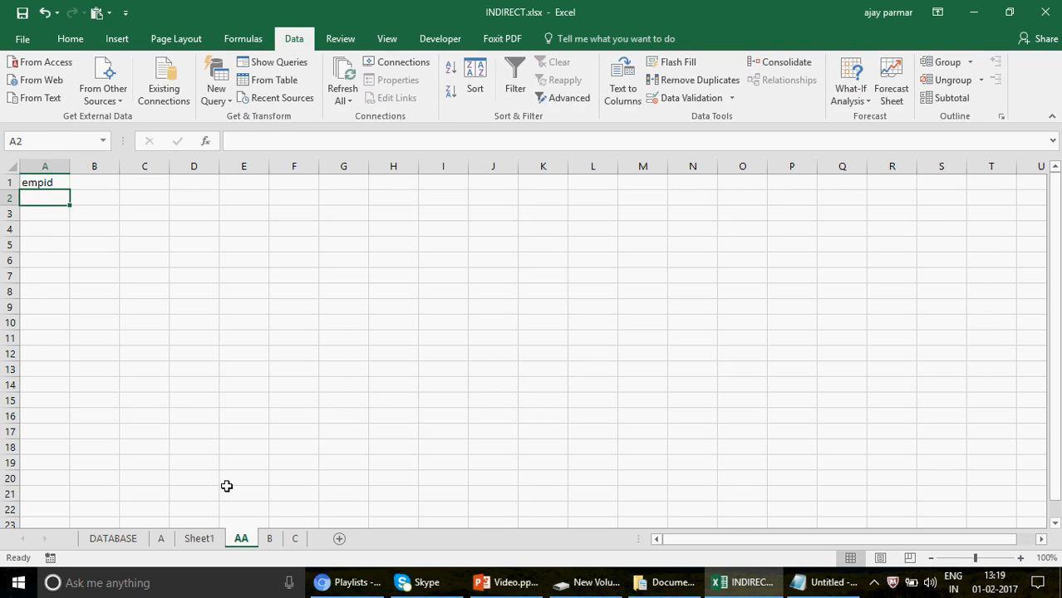
text(1)
key(Return)
text(2)
key(Return)
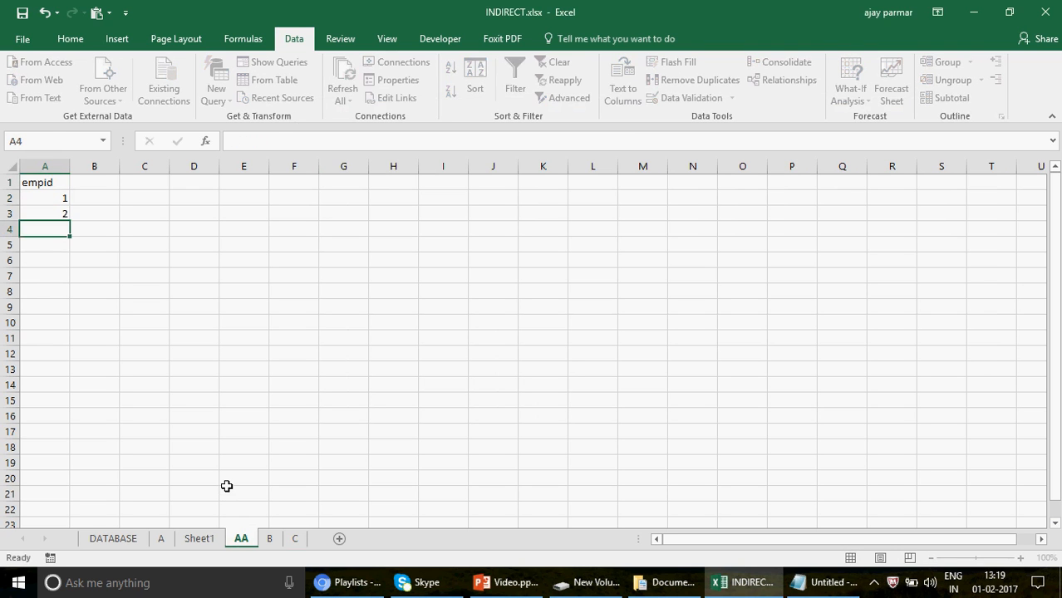
text(3)
key(Return)
text(4)
key(Return)
text(5)
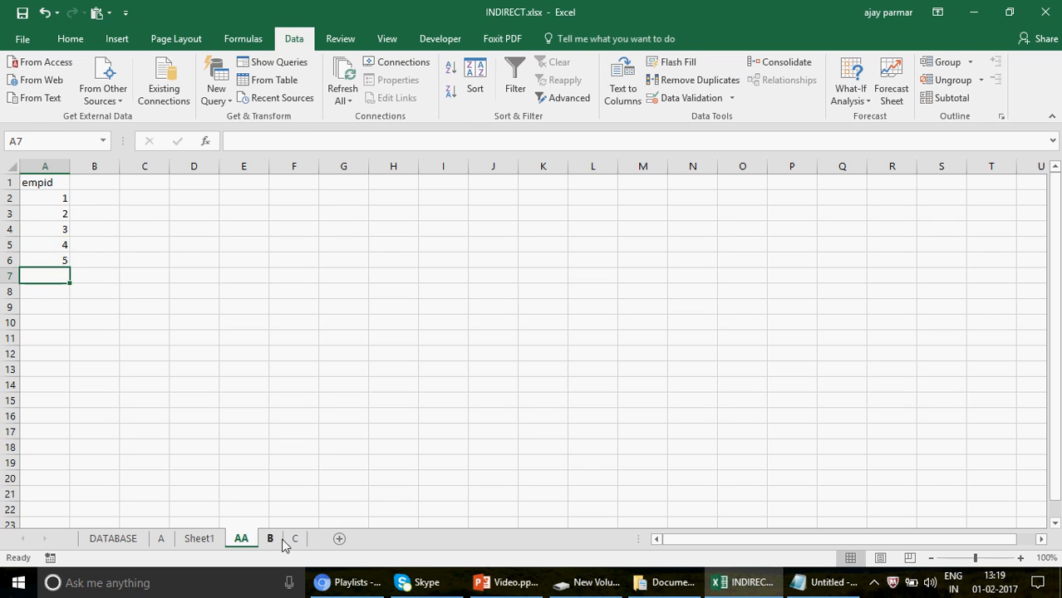
Fill column A of sheet C from A1 with the header empid and the values 100, 200, 300, 400 and 500.
click(295, 539)
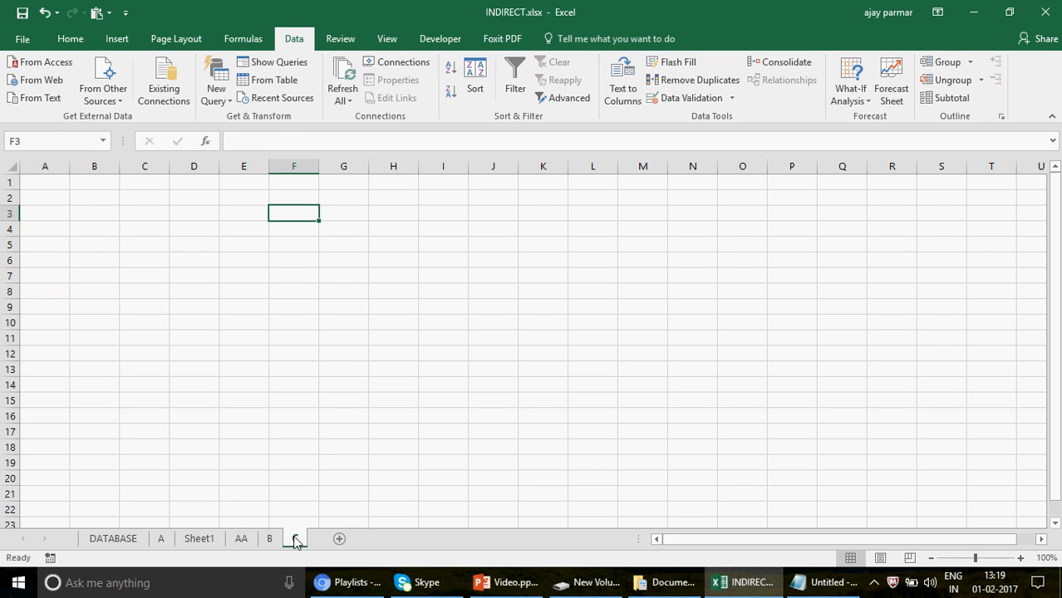
click(45, 182)
text(empid)
key(Return)
text(100)
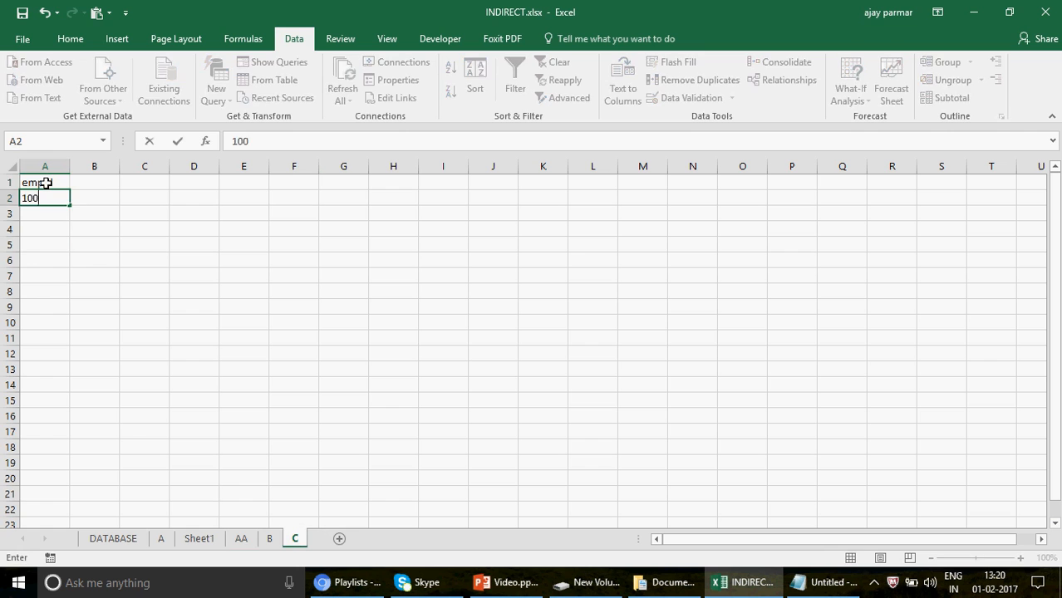
key(Return)
text(200)
key(Return)
text(300)
key(Return)
text(400)
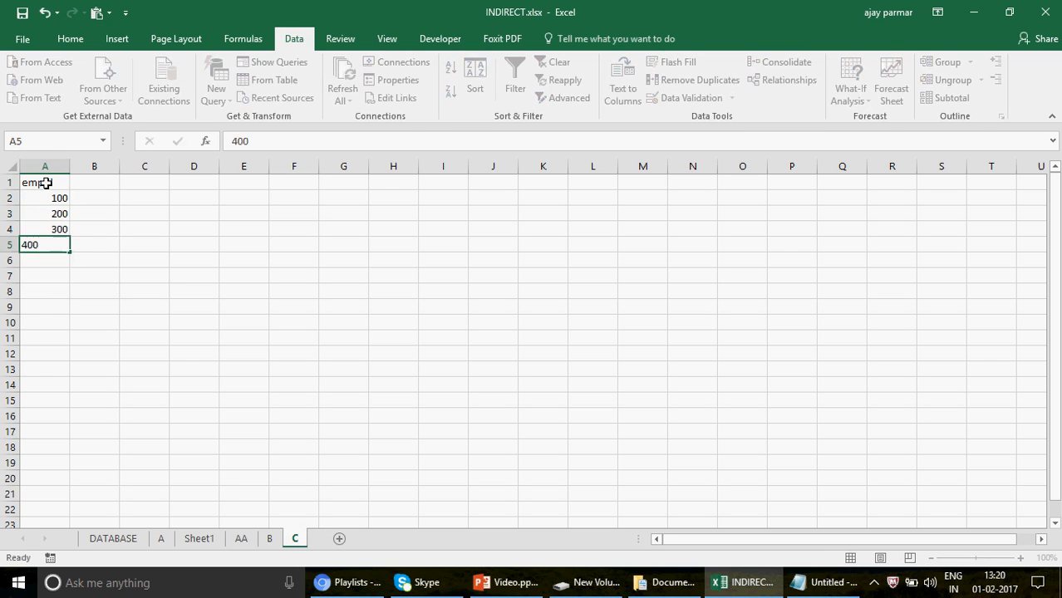
key(Return)
text(500)
key(Return)
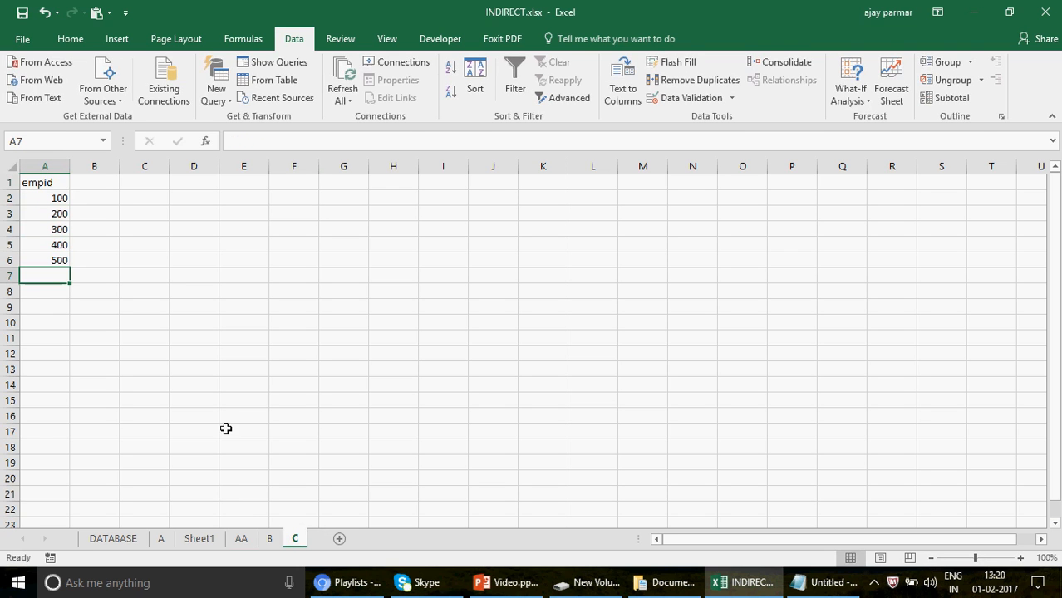
Fill column A of sheet B with the header empid and the values 22, 1, 3, 100, 345, 543 and 500.
click(270, 540)
text(empid)
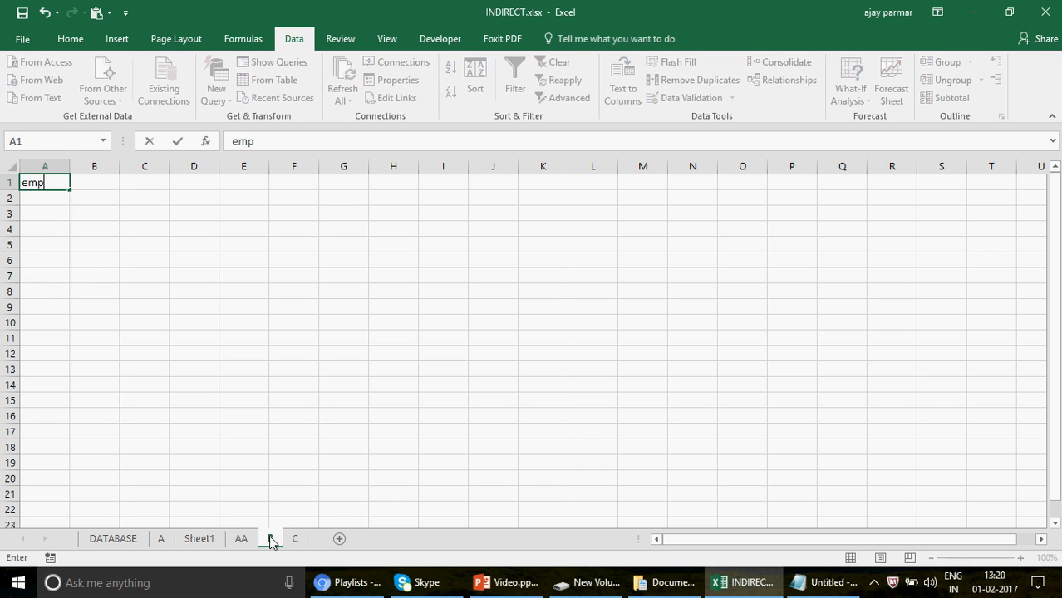
key(Return)
text(22)
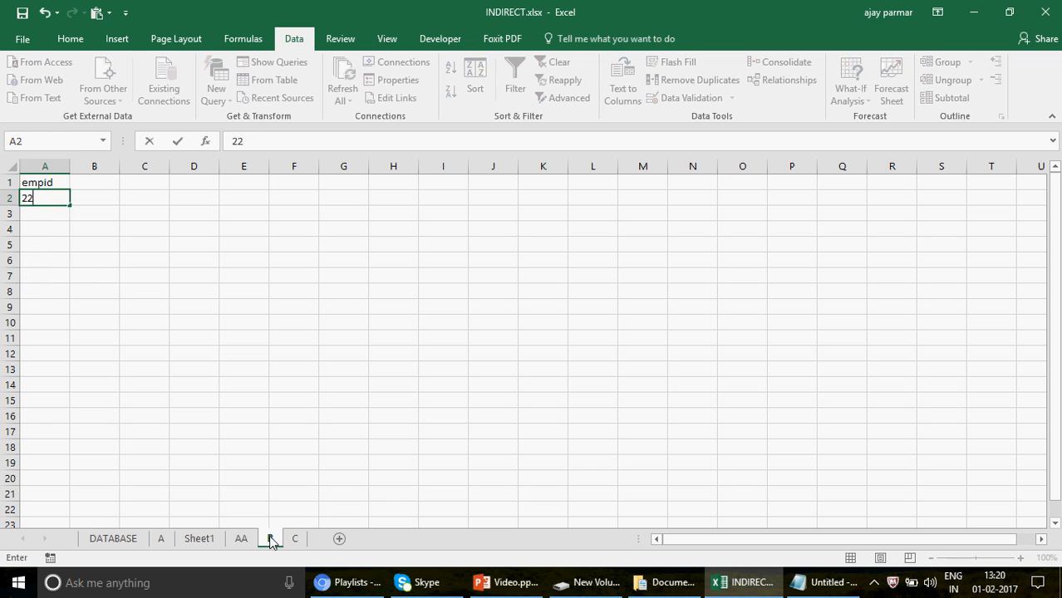
key(Return)
text(1)
key(Return)
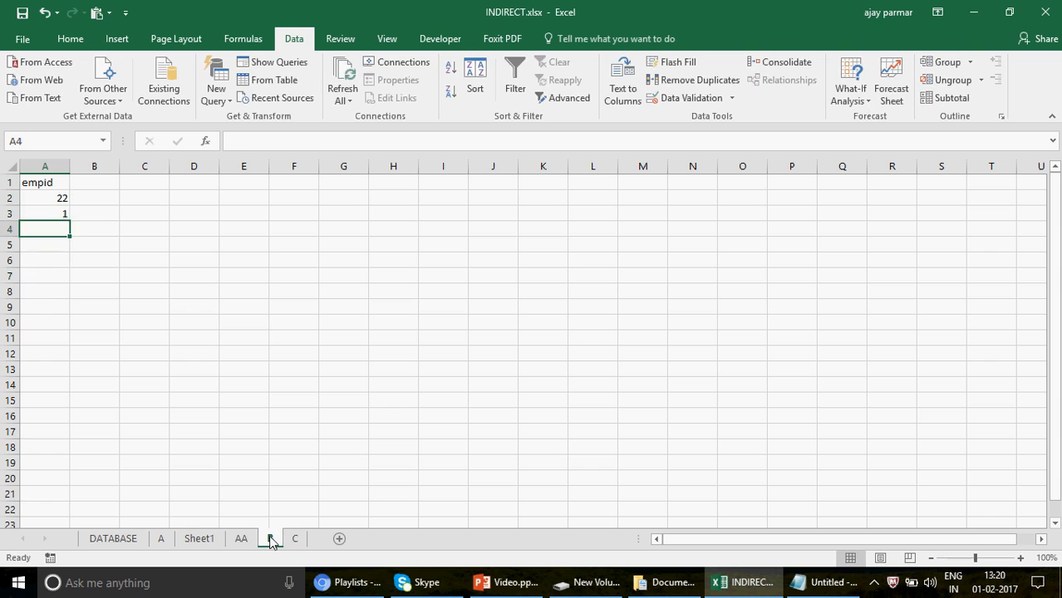
text(3)
key(Return)
text(100)
key(Return)
text(345)
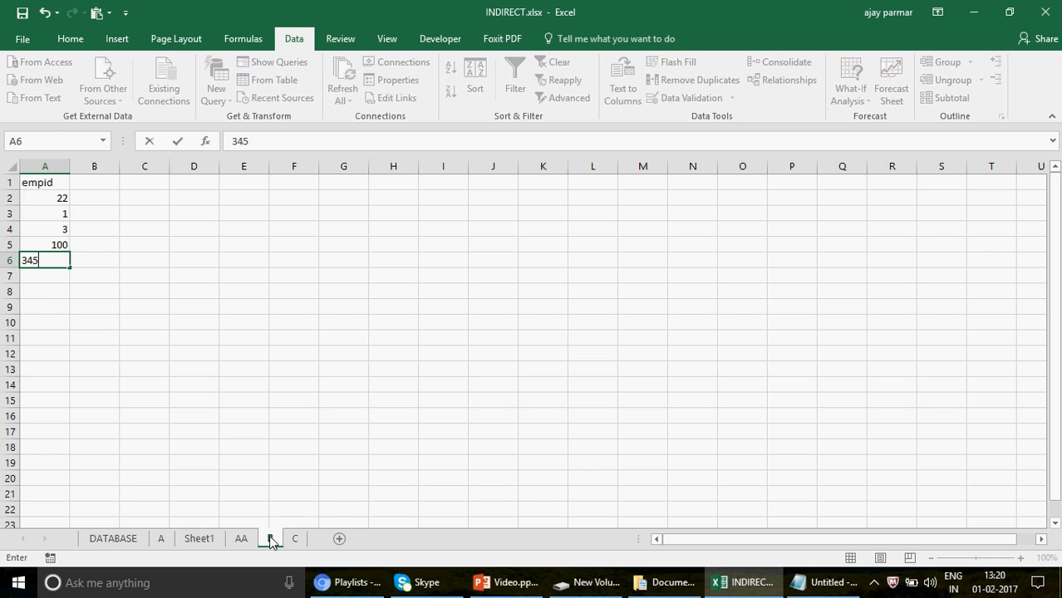
key(Return)
text(543)
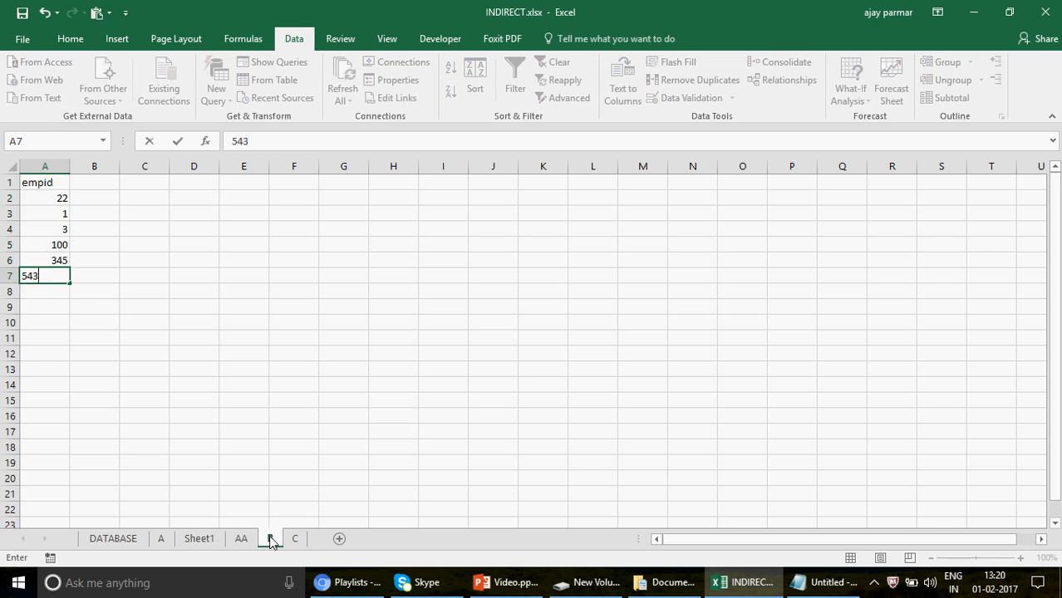
key(Return)
text(500)
key(Return)
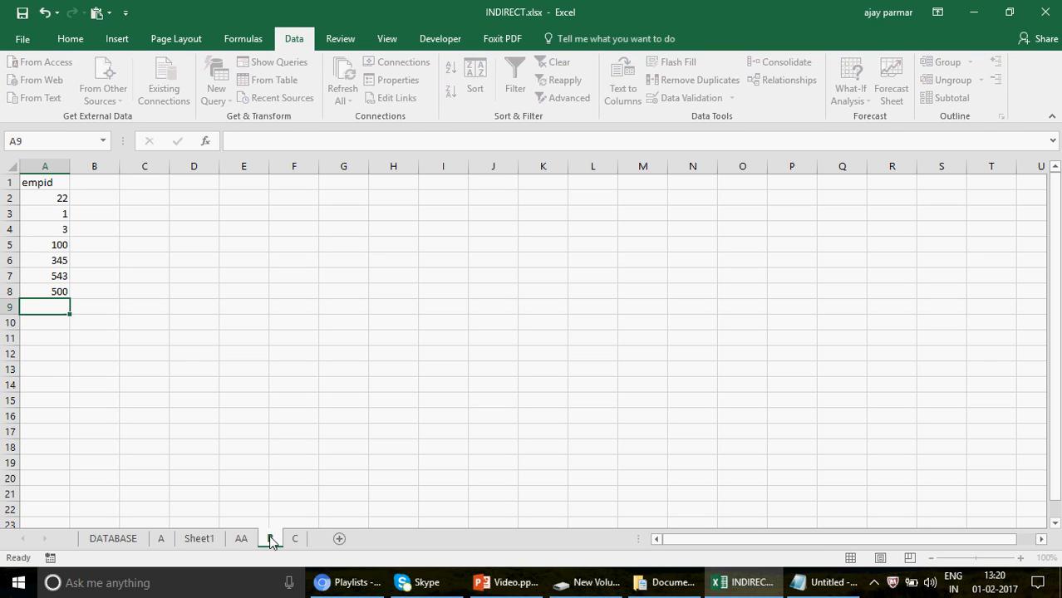
Center the contents of cells A1:A9 on sheet B horizontally.
click(56, 184)
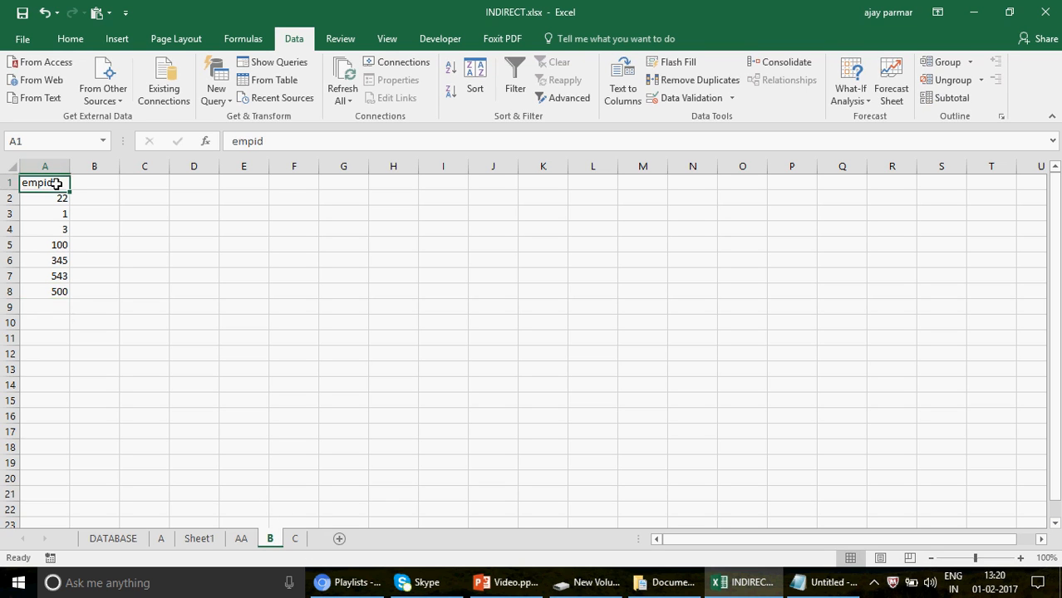
shift+click(58, 304)
click(71, 39)
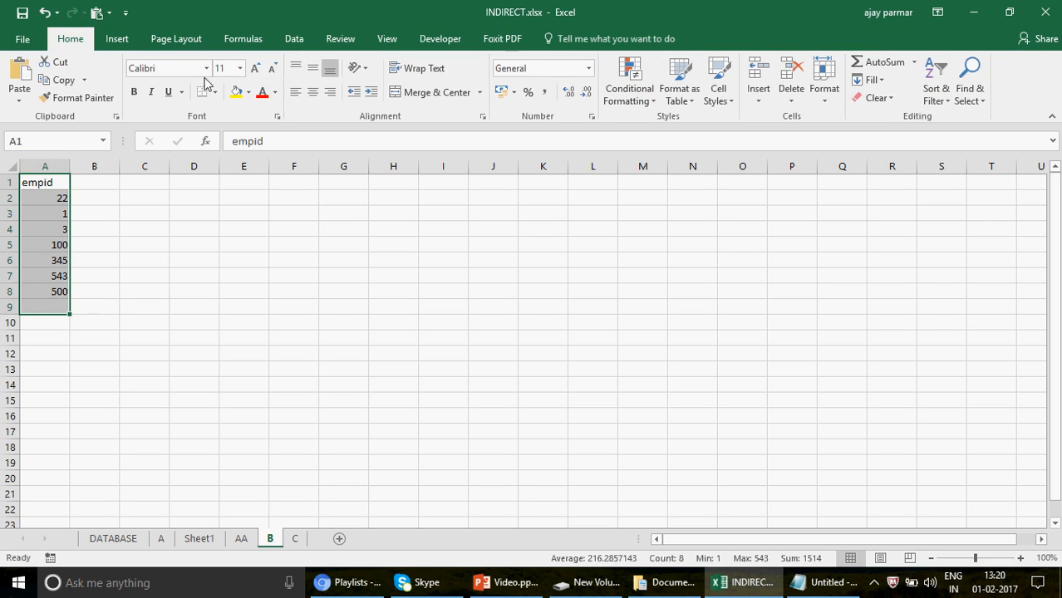
click(316, 97)
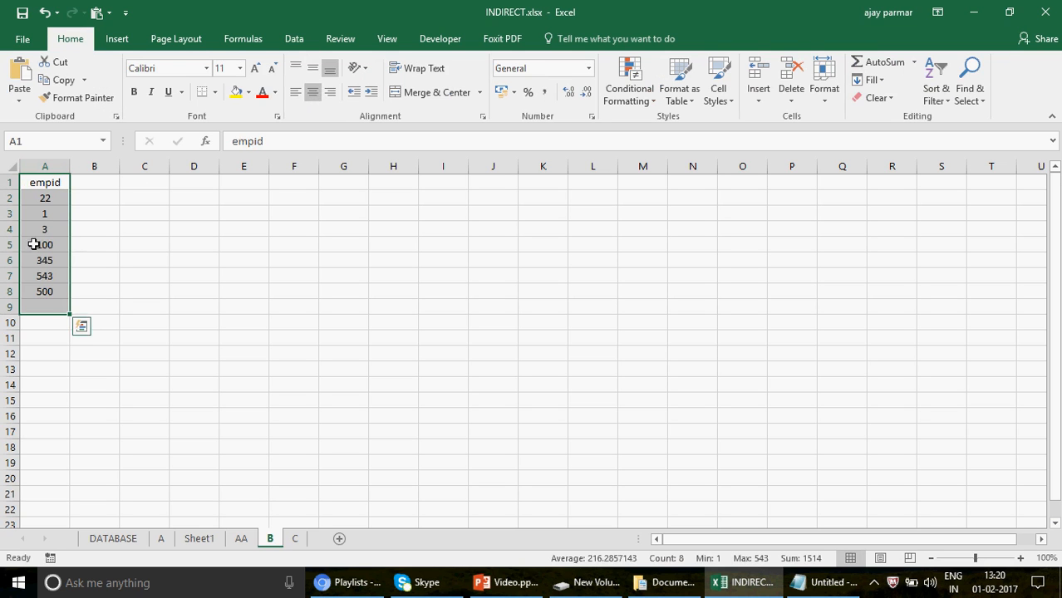
Enter the header remarks in B1 of sheet B and widen column A.
click(53, 179)
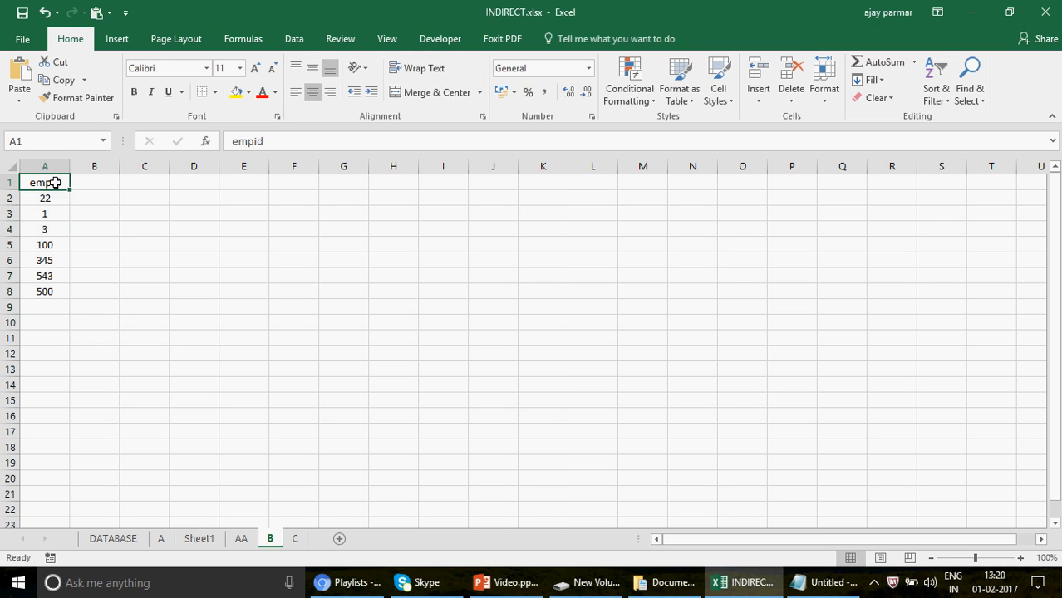
click(105, 181)
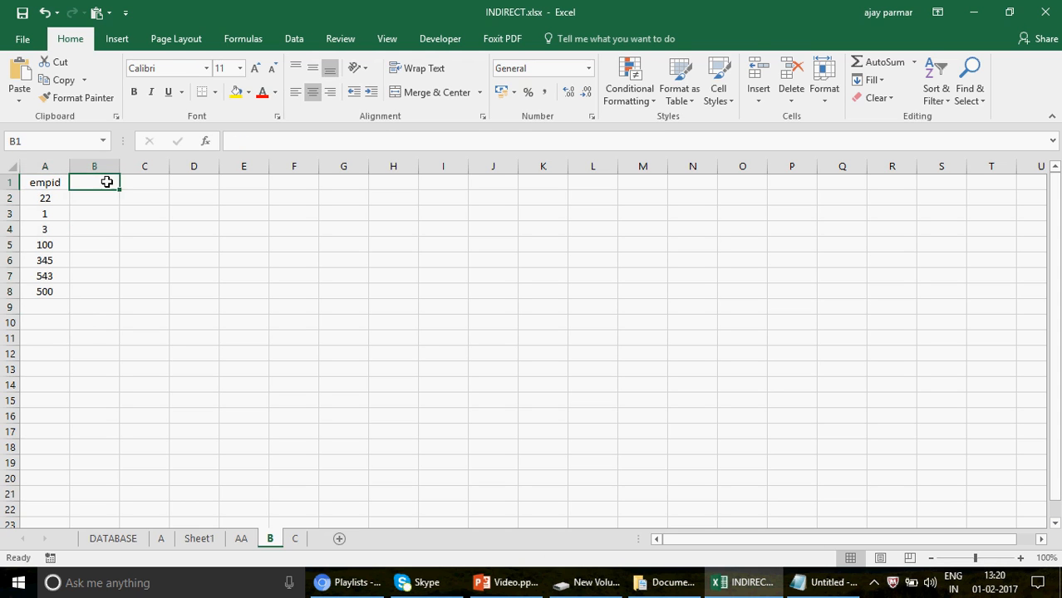
text(remarks)
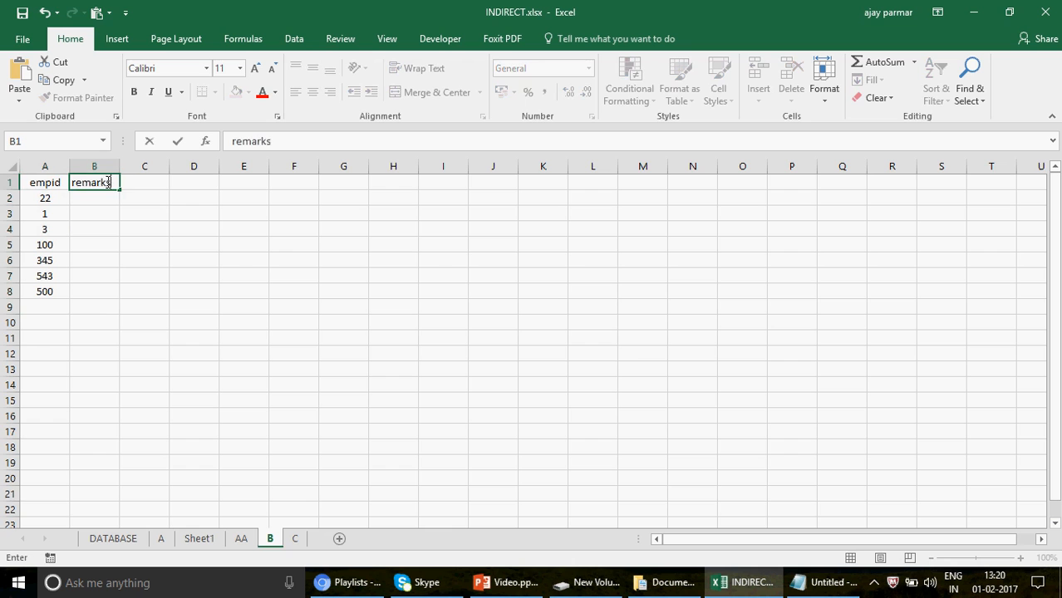
key(Return)
drag(72, 168, 90, 168)
click(78, 200)
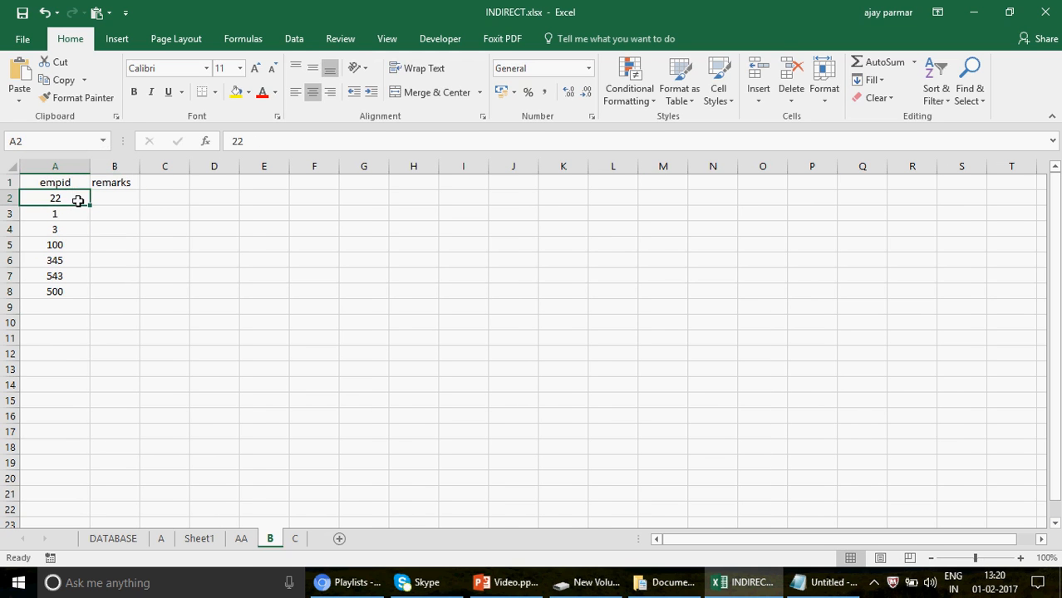
Review the empid columns on sheets AA and C against sheet B, and reread the question in the Notepad note.
click(241, 538)
click(47, 169)
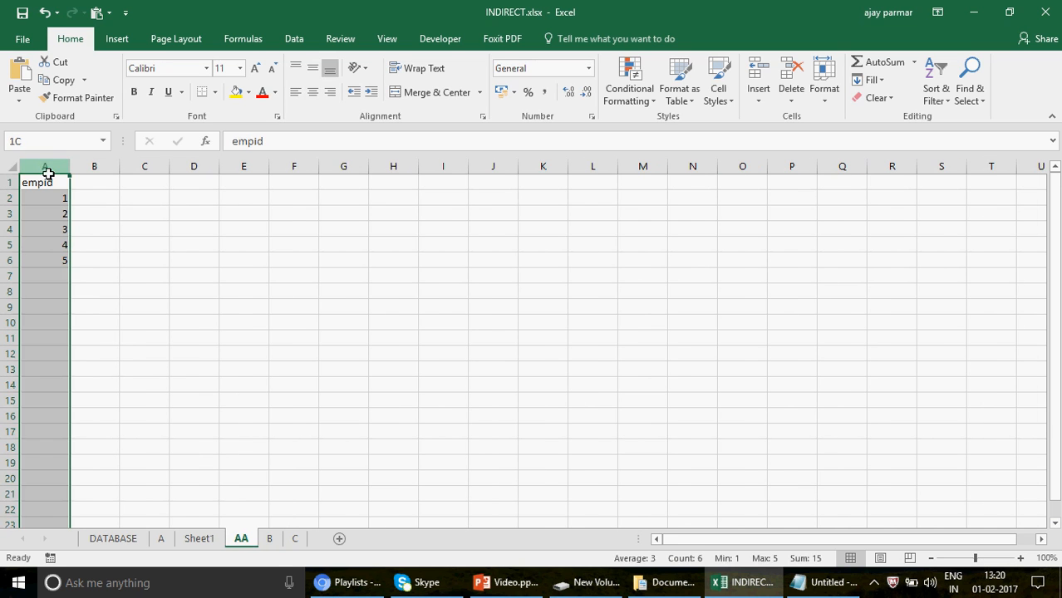
click(269, 538)
click(115, 201)
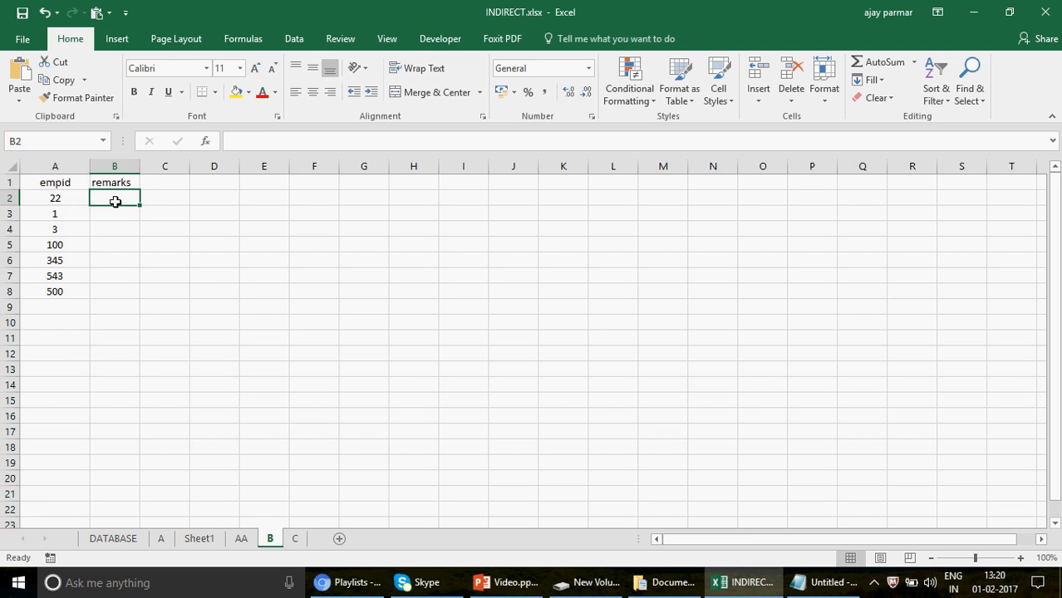
click(295, 538)
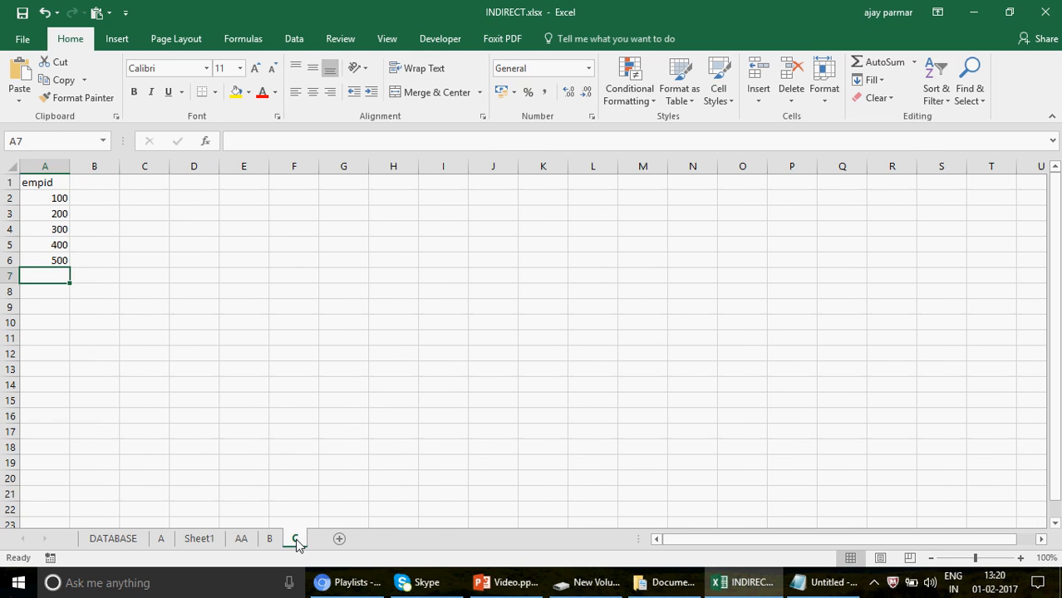
click(53, 160)
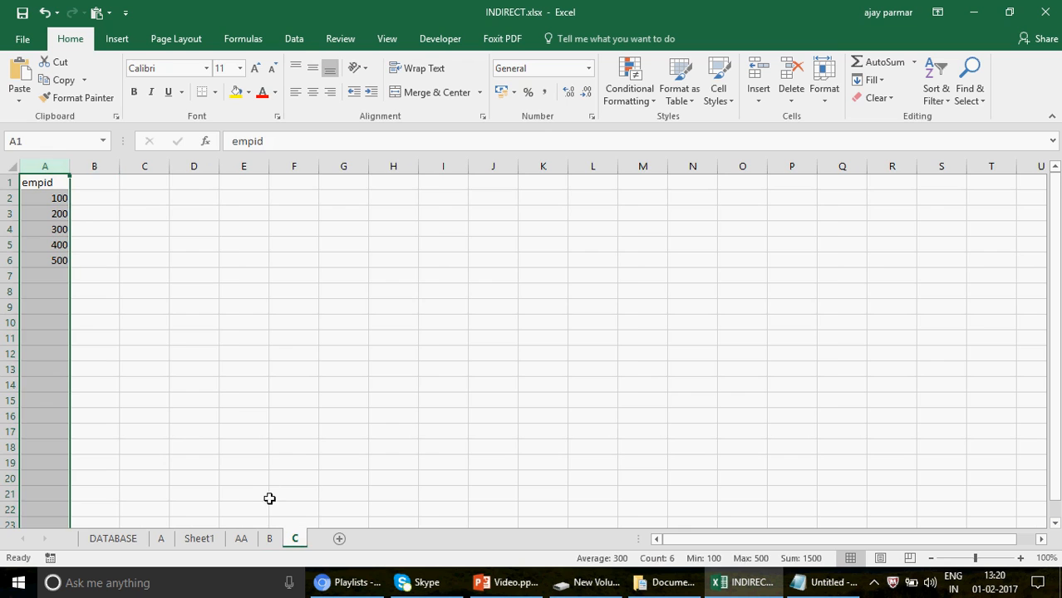
click(270, 539)
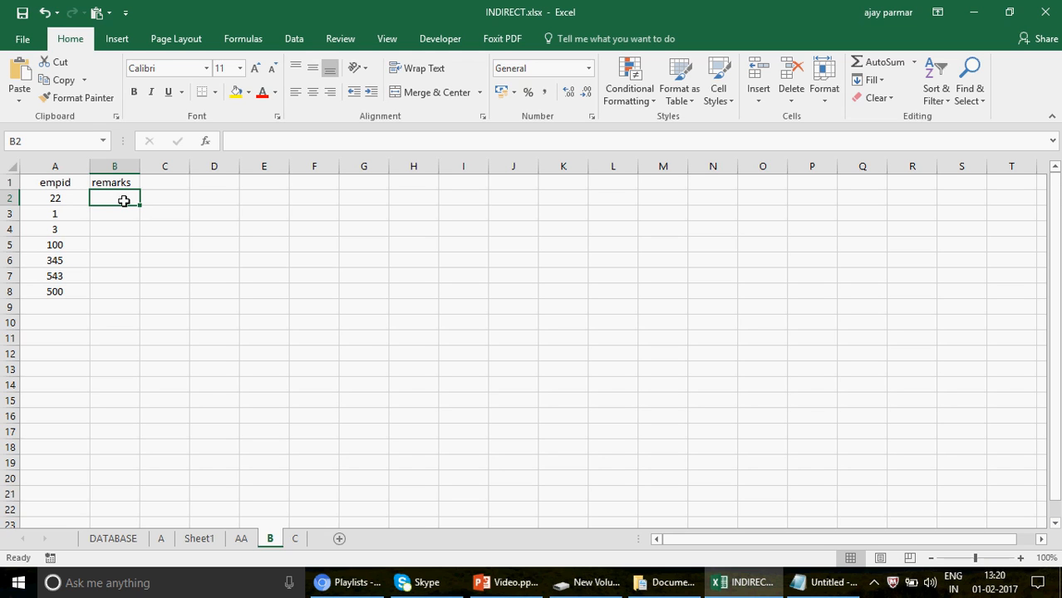
click(825, 586)
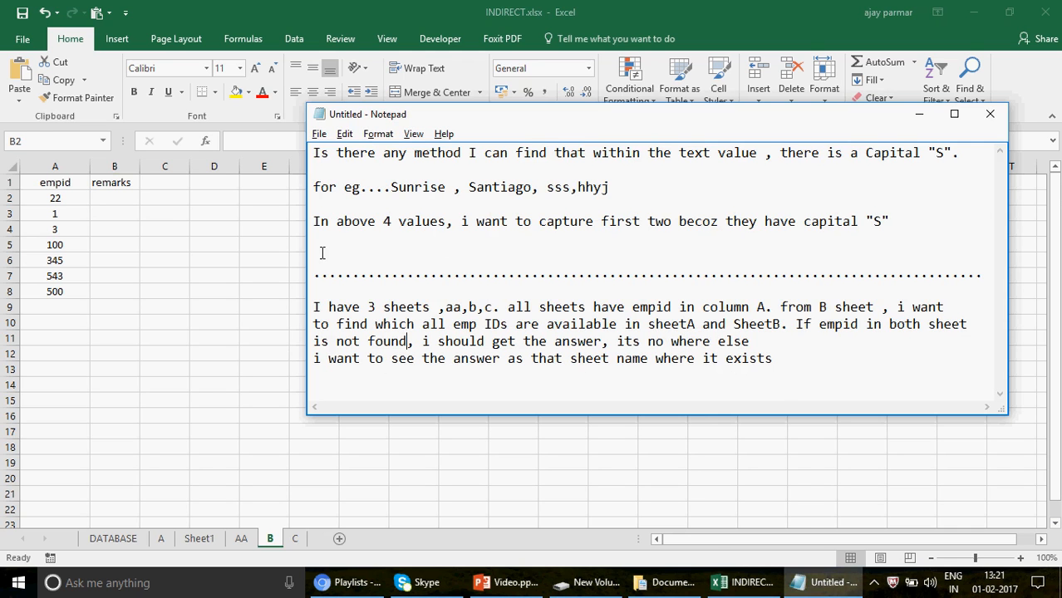
click(129, 193)
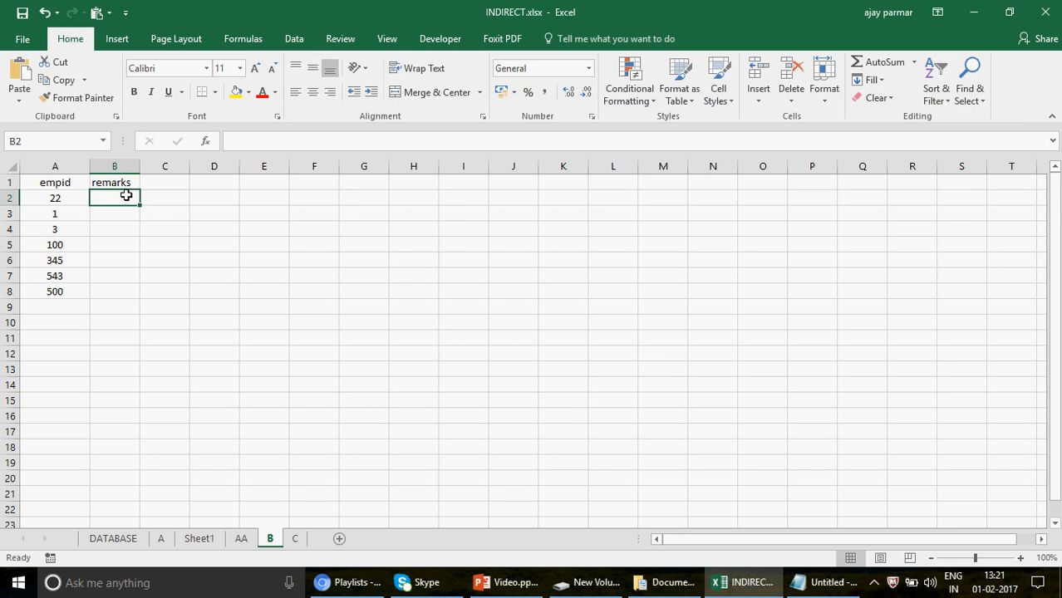
Widen column A slightly and make the remarks column B much wider on sheet B.
drag(140, 166, 158, 167)
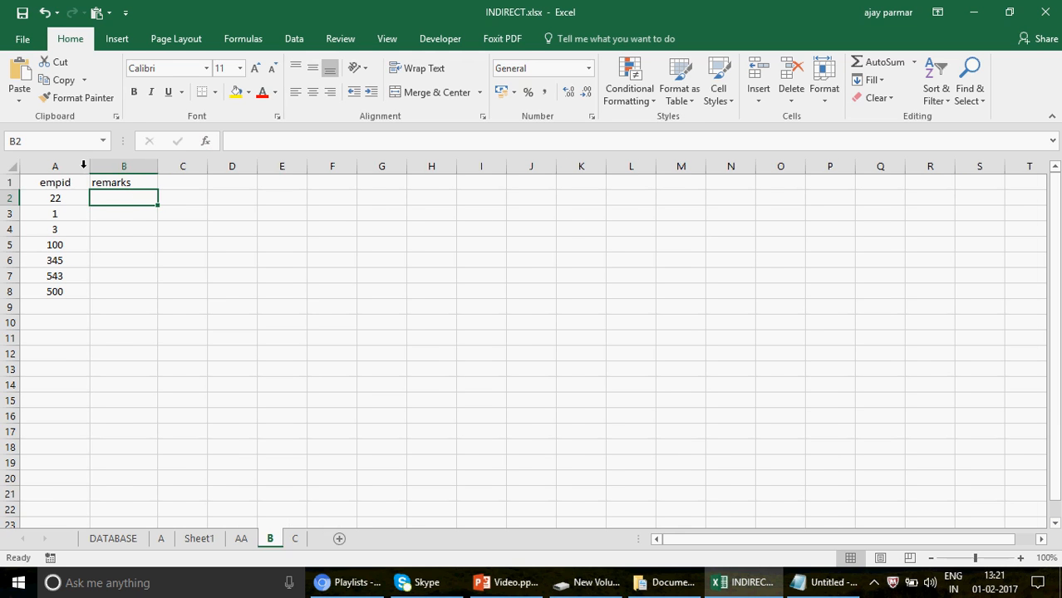
drag(88, 166, 91, 167)
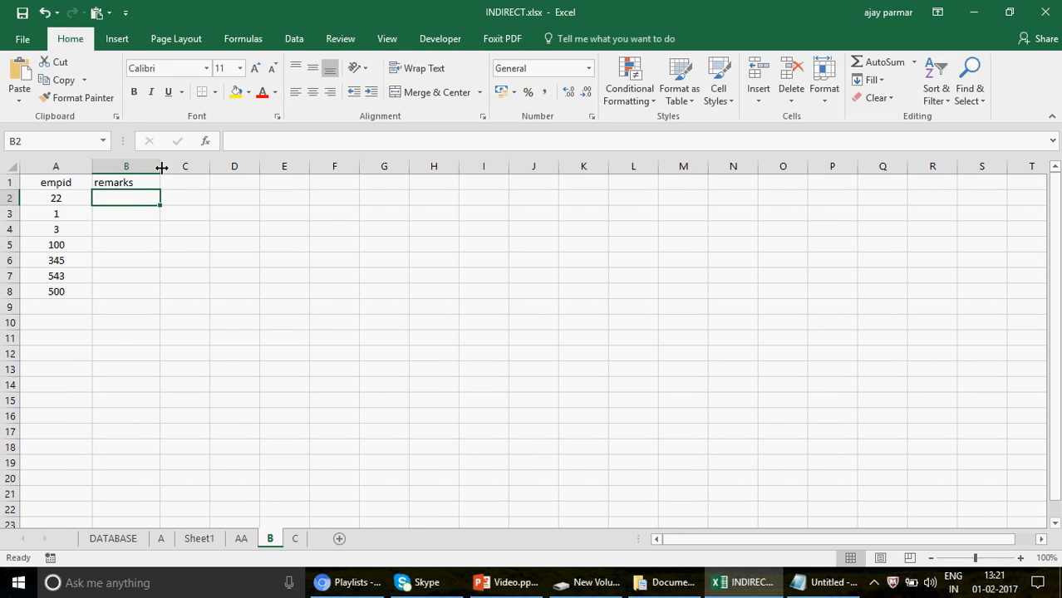
drag(161, 167, 219, 166)
click(78, 183)
click(422, 229)
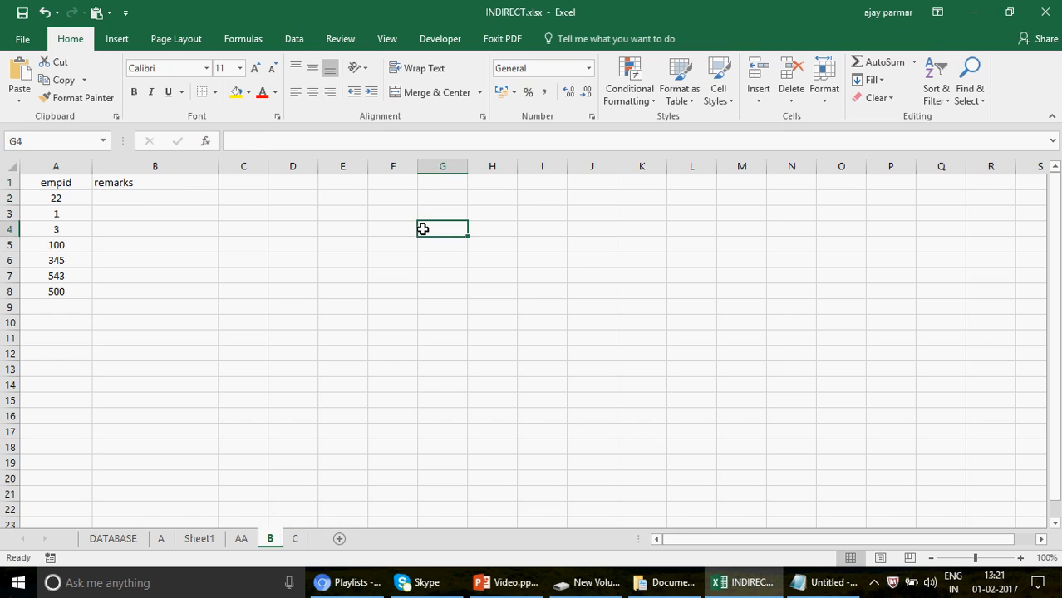
Enter the note vlookup in G4 of sheet B and glance at the ID list on sheet AA.
text(vlookup)
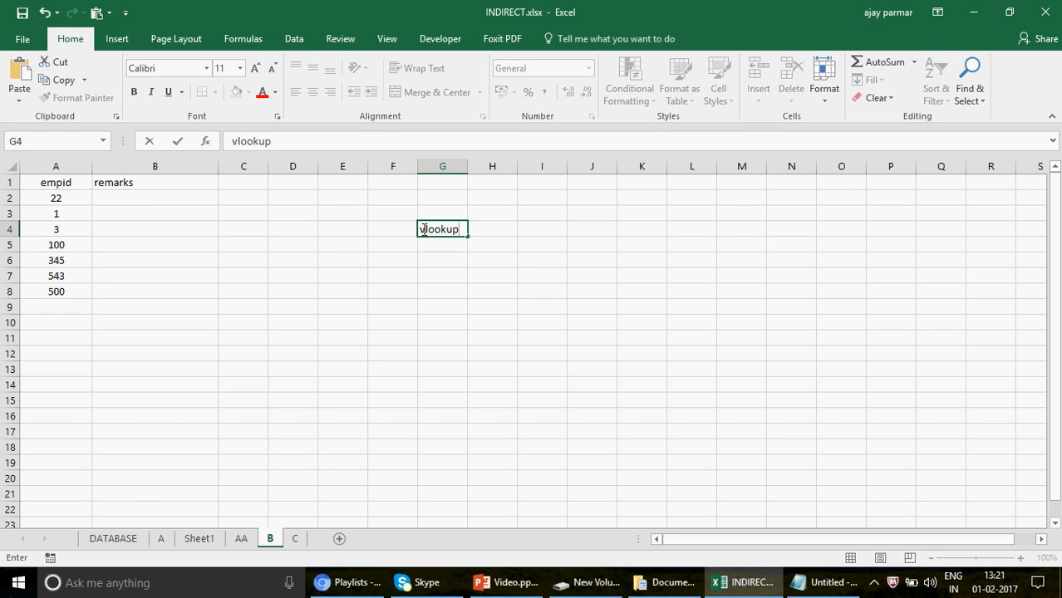
key(Return)
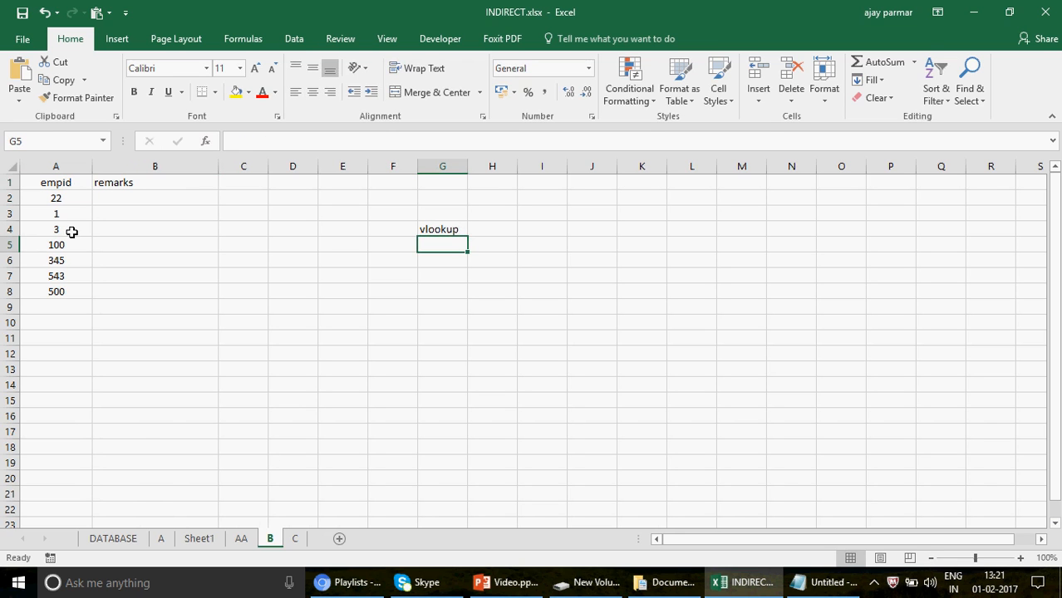
click(73, 196)
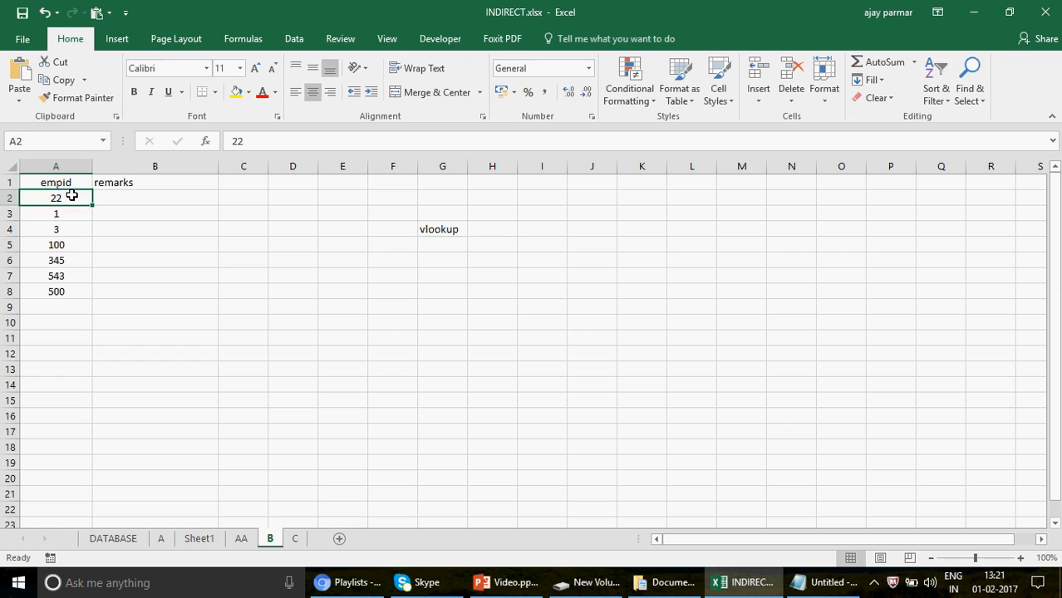
click(244, 540)
click(271, 540)
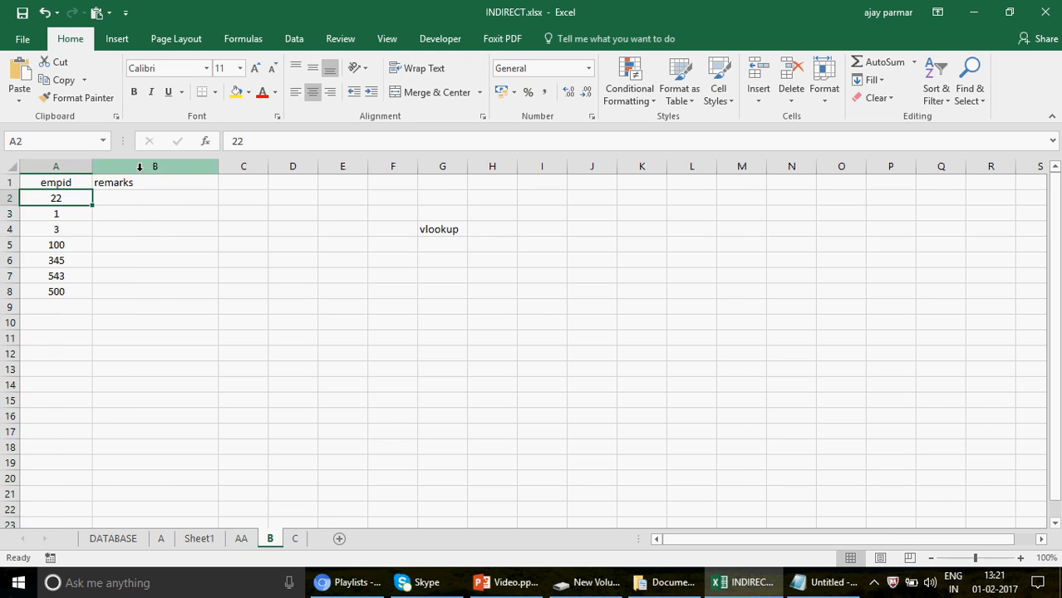
Enter a formula in B2 of sheet B that looks up A2 in sheet AA: =VLOOKUP(A2,AA!A:A,1,0).
click(174, 199)
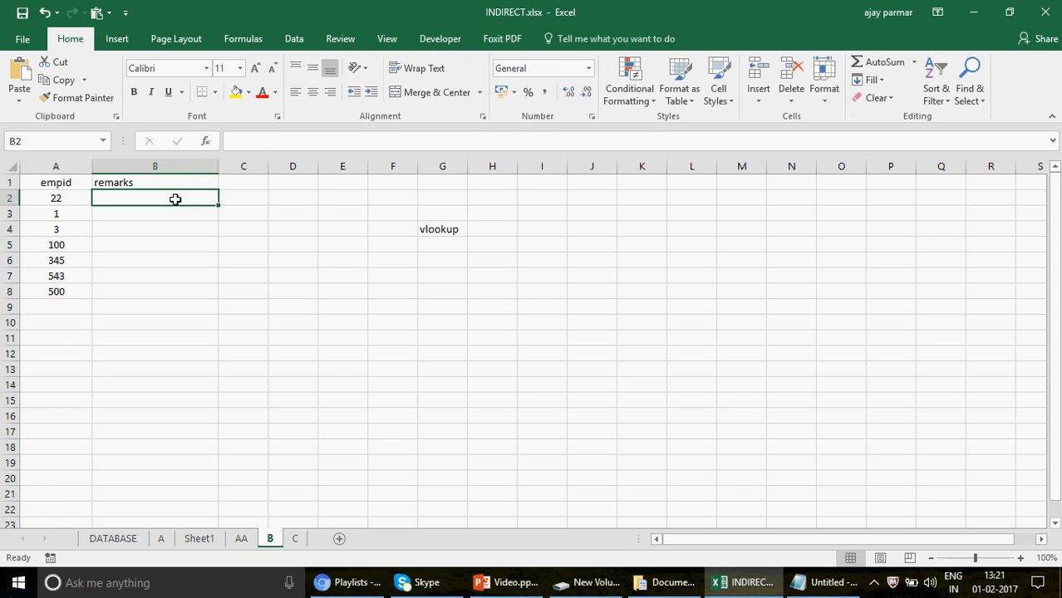
text(=v)
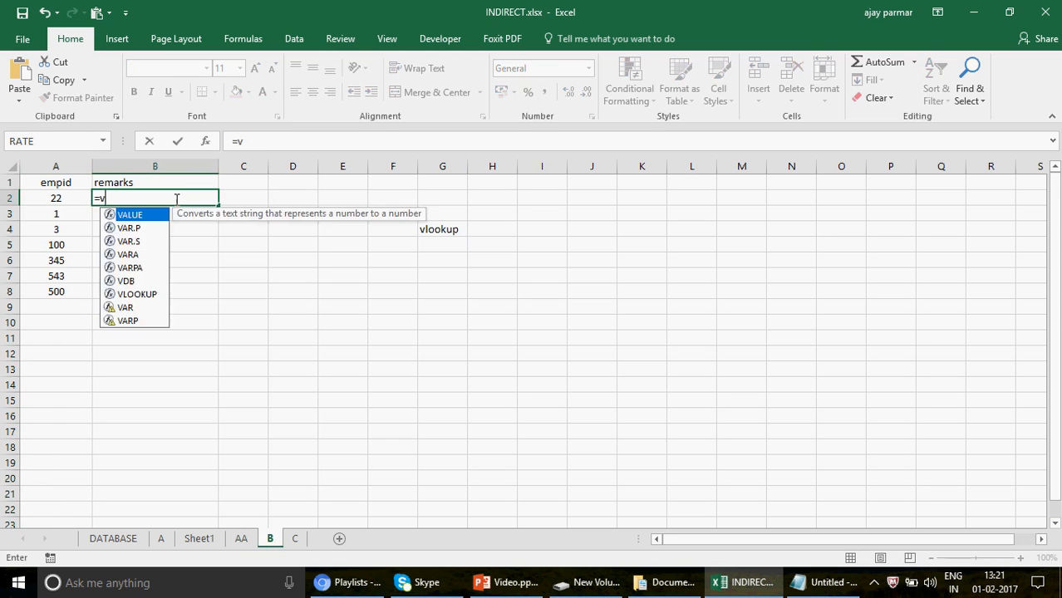
text(lookup()
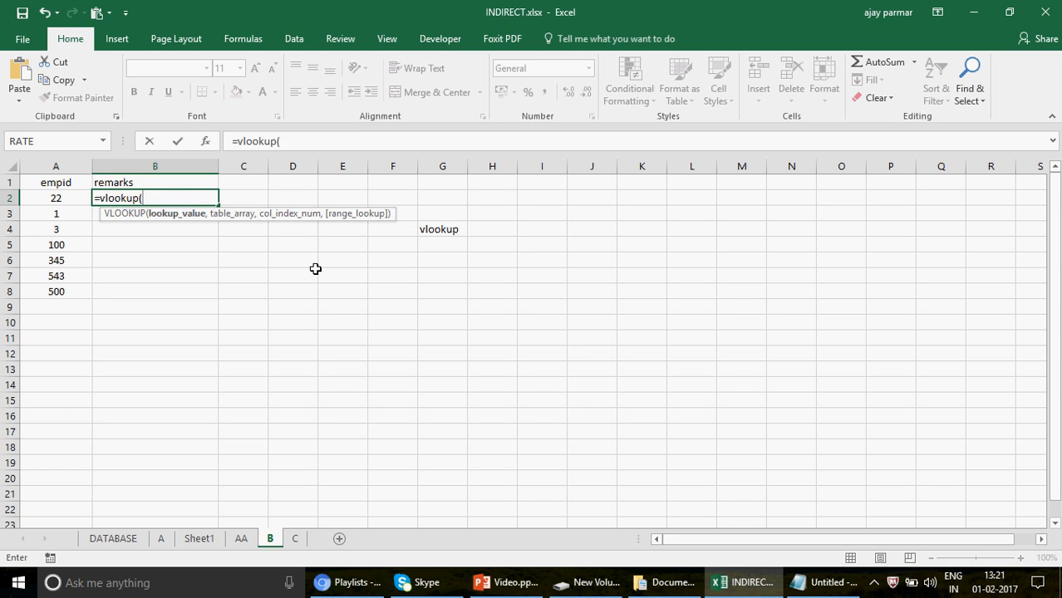
click(72, 201)
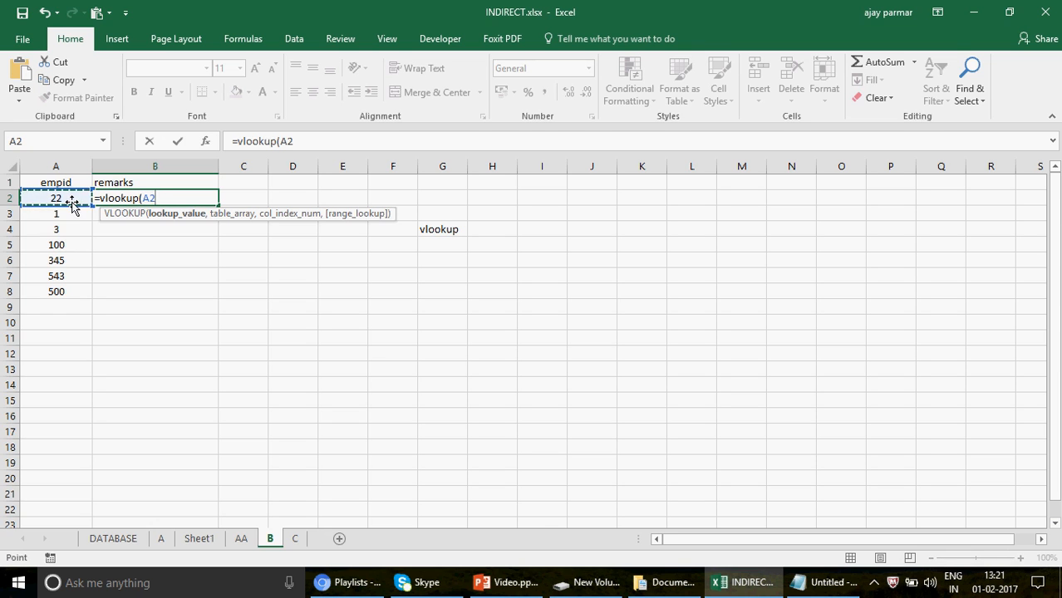
text(,)
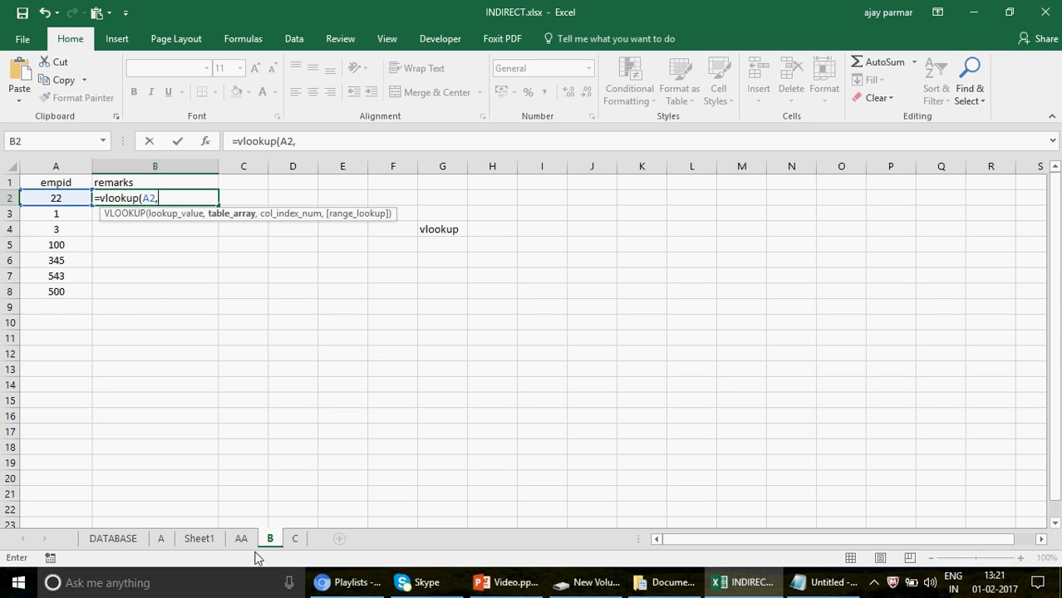
click(242, 540)
click(55, 171)
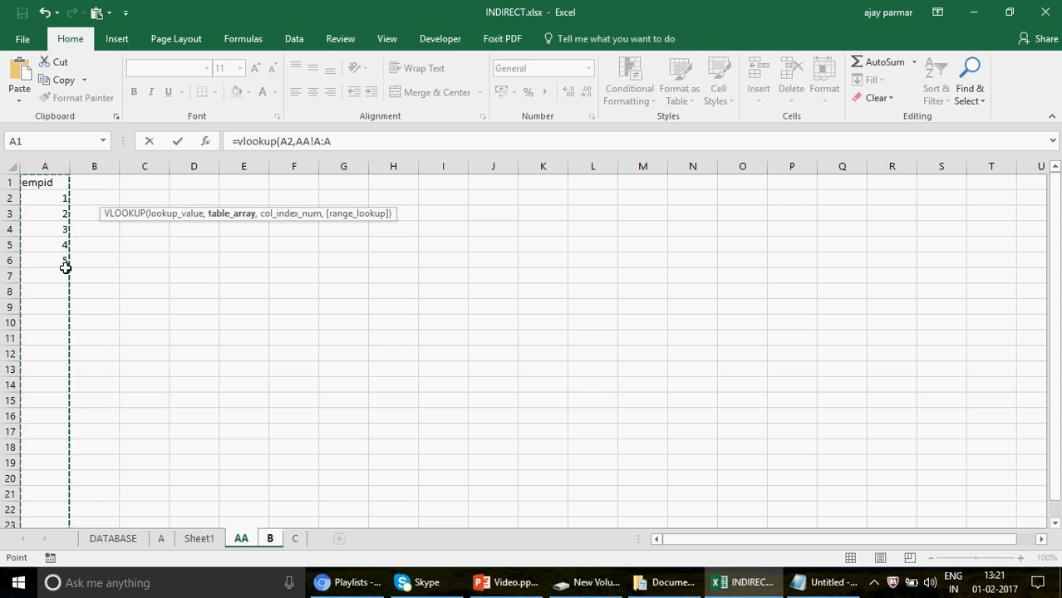
text(,)
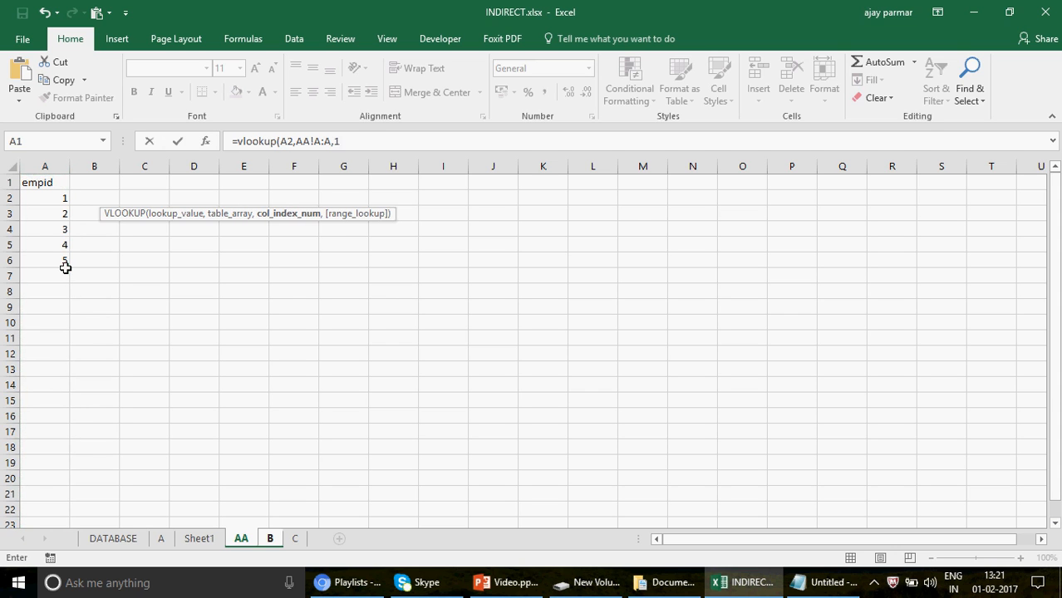
text(1,0))
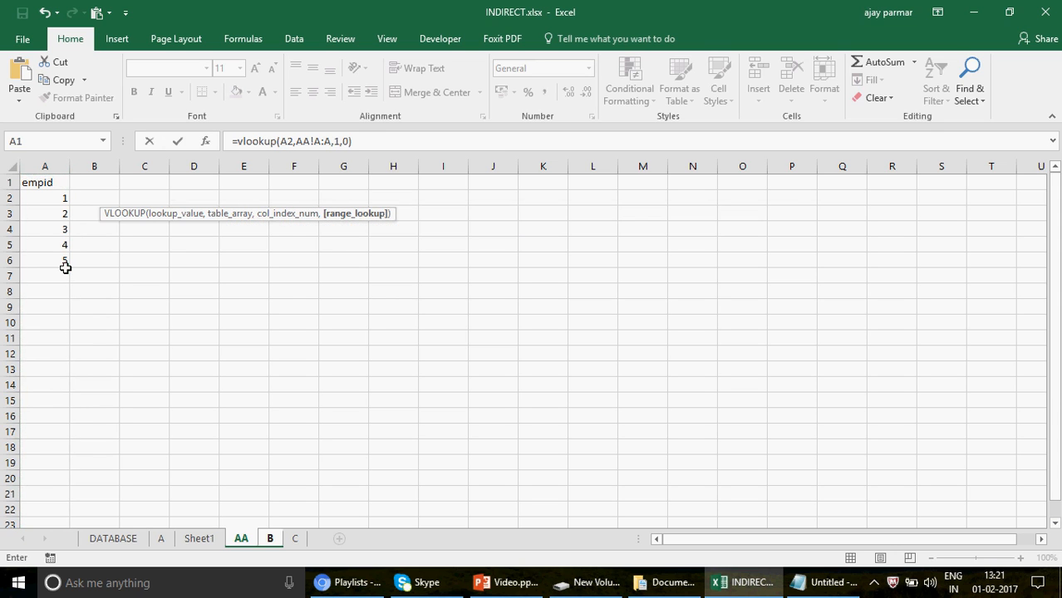
key(Return)
key(Up)
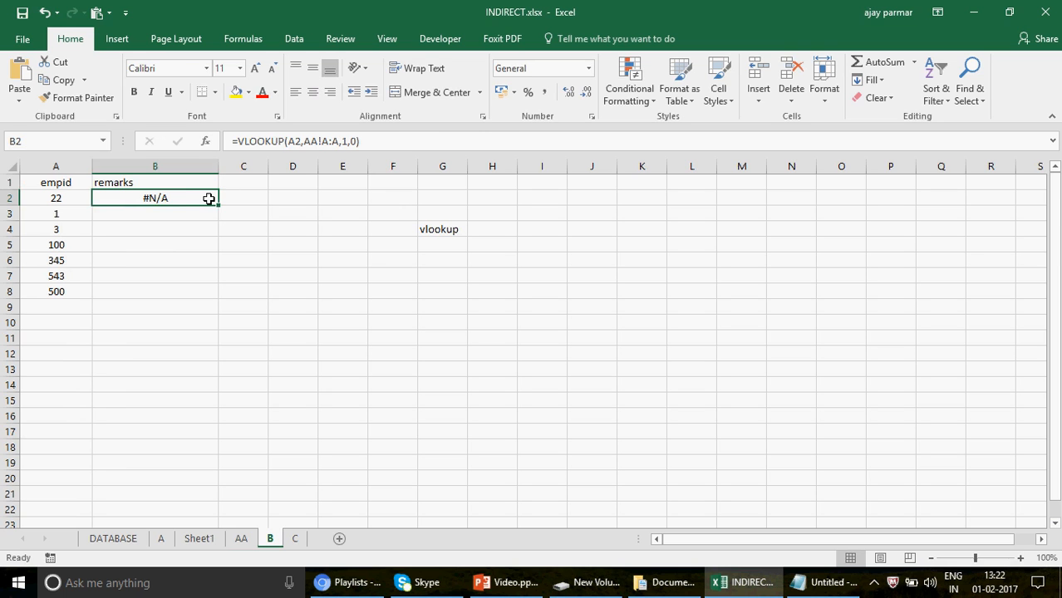
Check the ID lists on sheets C and AA, then wrap the VLOOKUP in B2 of sheet B in ISERROR.
click(295, 539)
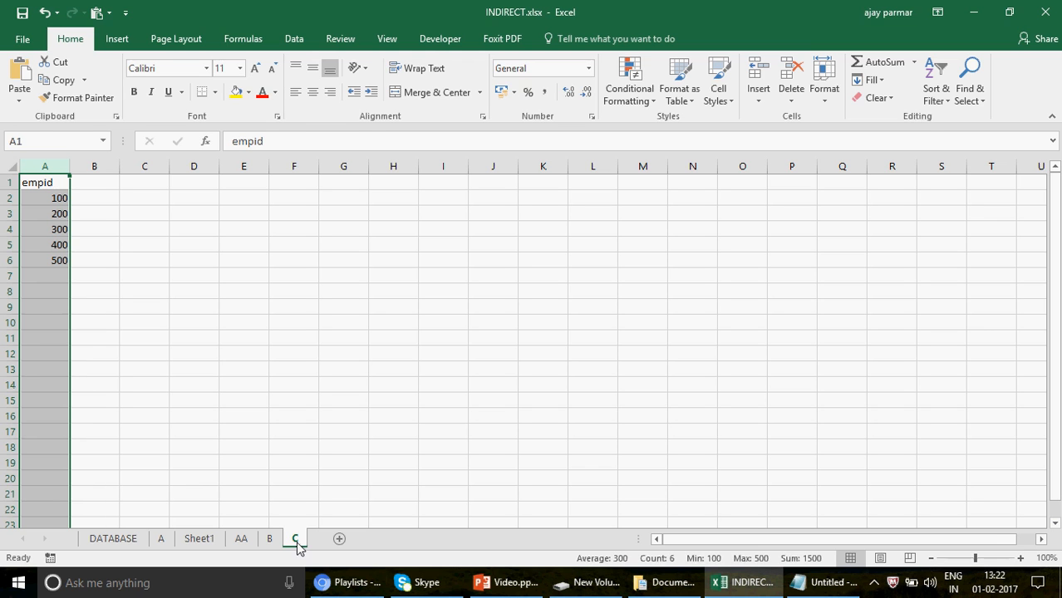
click(240, 540)
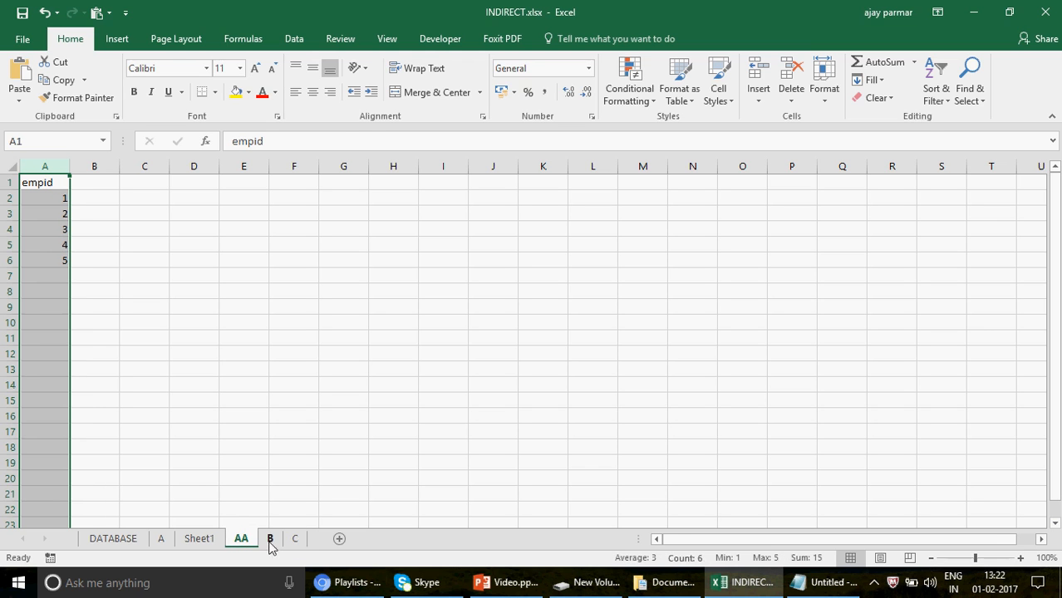
click(274, 540)
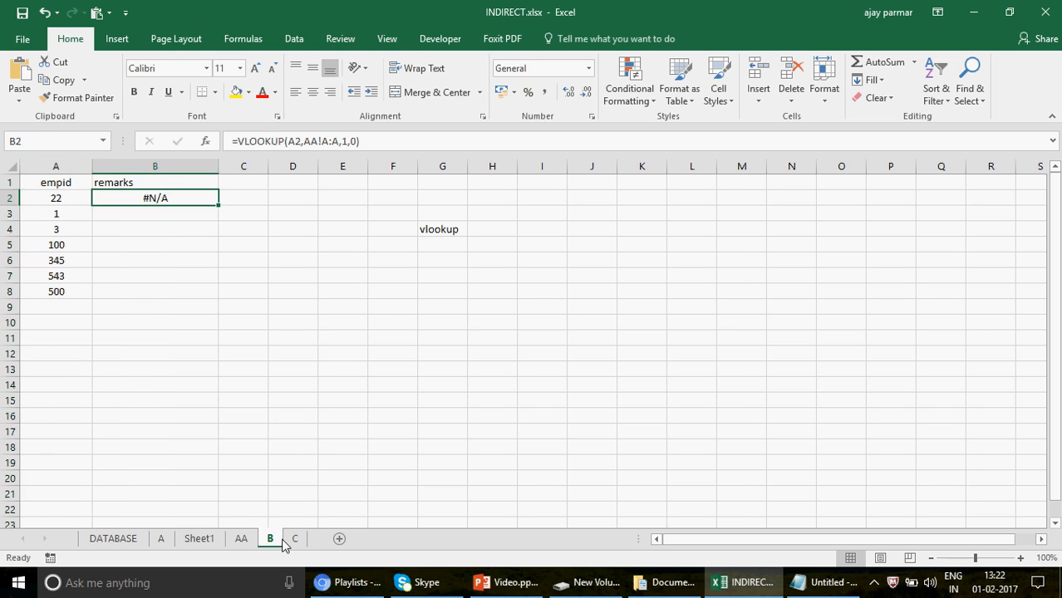
click(238, 142)
text(isee)
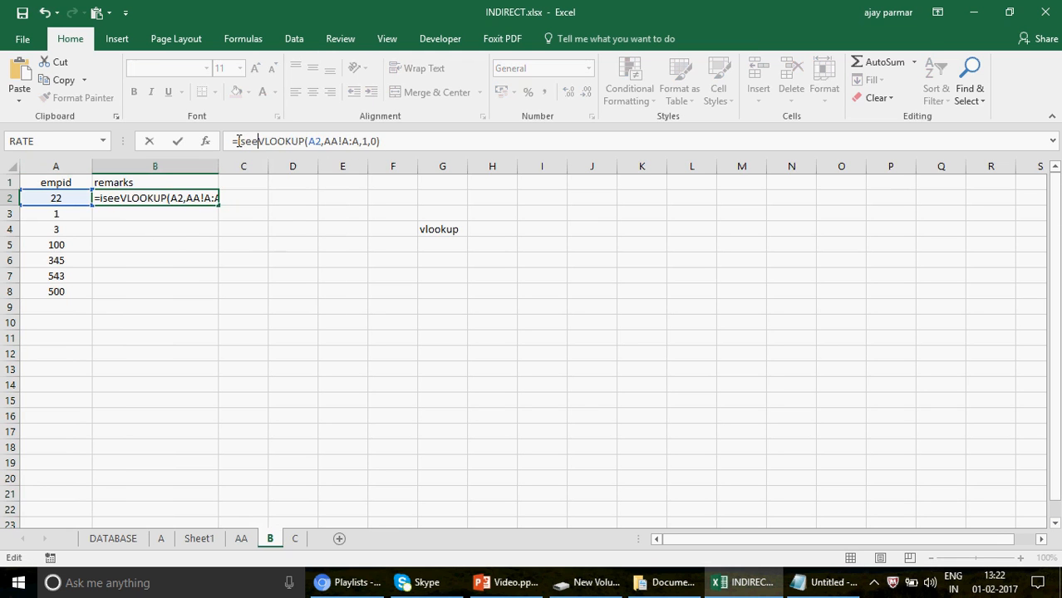
key(BackSpace)
text(rror()
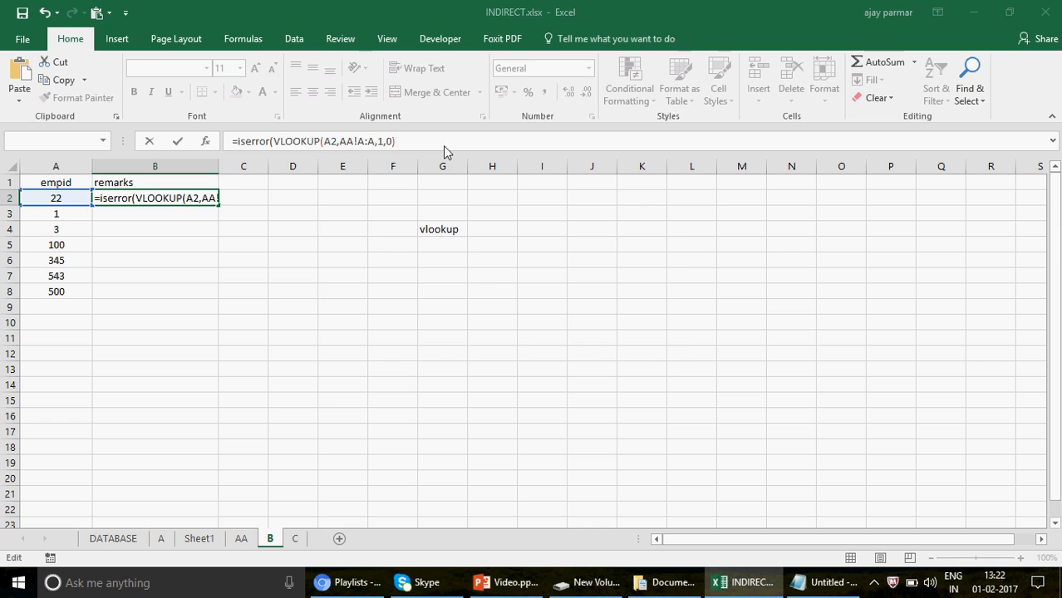
key(Return)
key(Return)
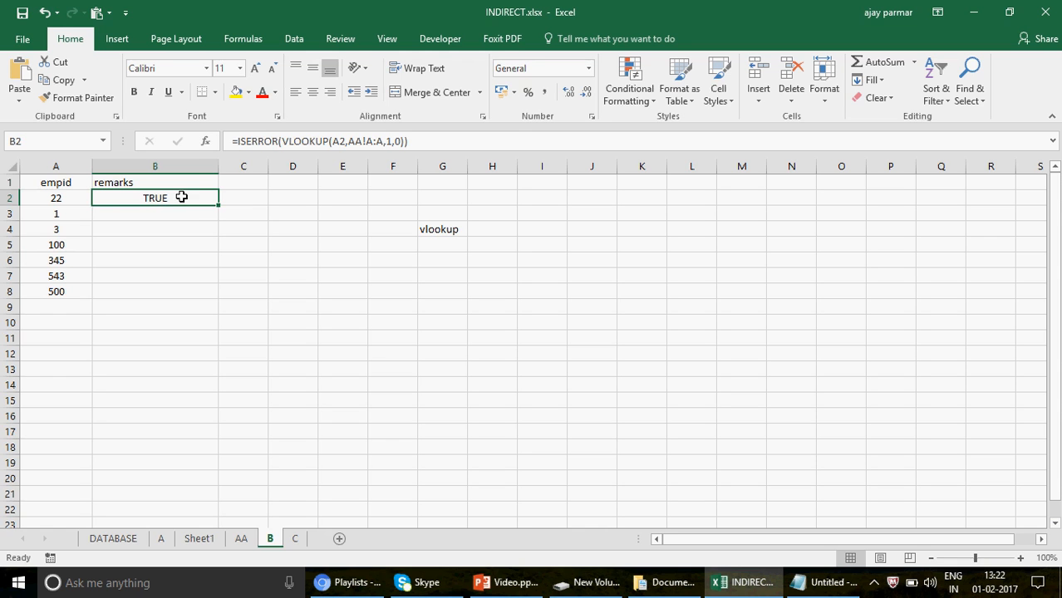
Wrap the B2 formula in an IF function, using the ISERROR lookup as its logical test.
click(236, 141)
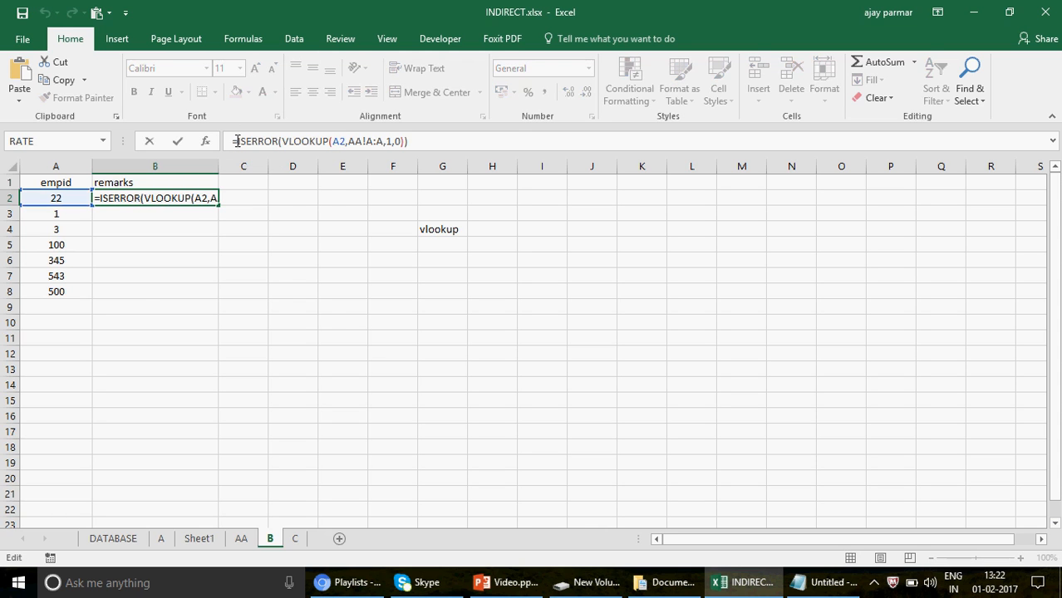
text(if)
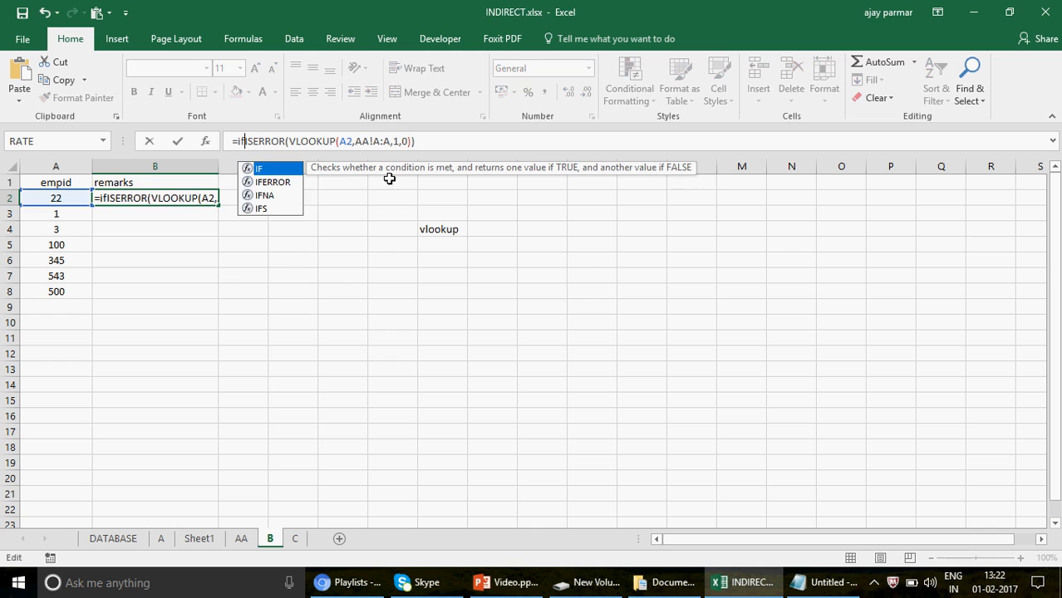
double_click(278, 171)
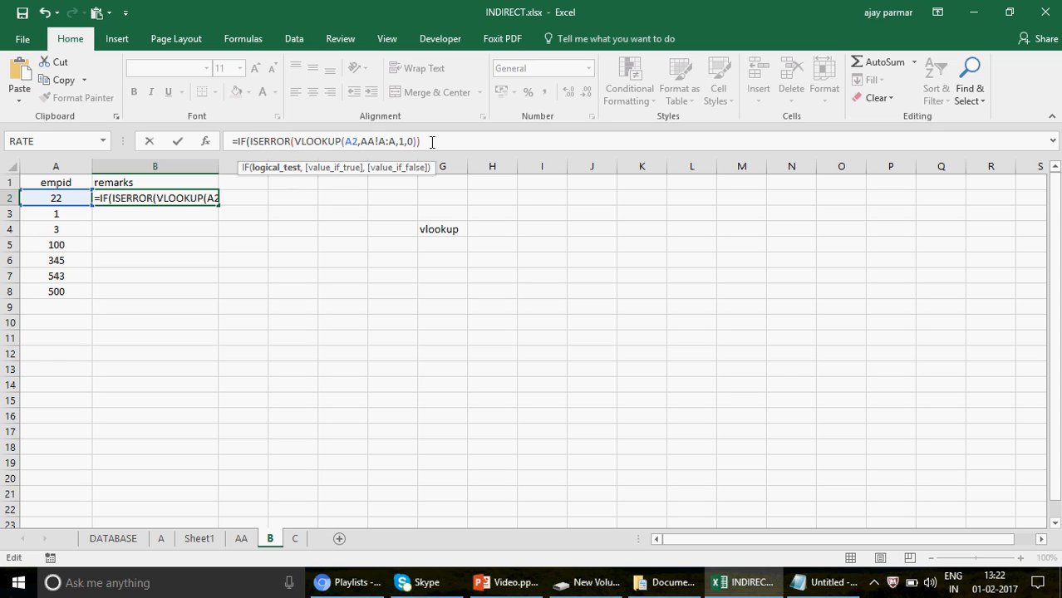
text(,)
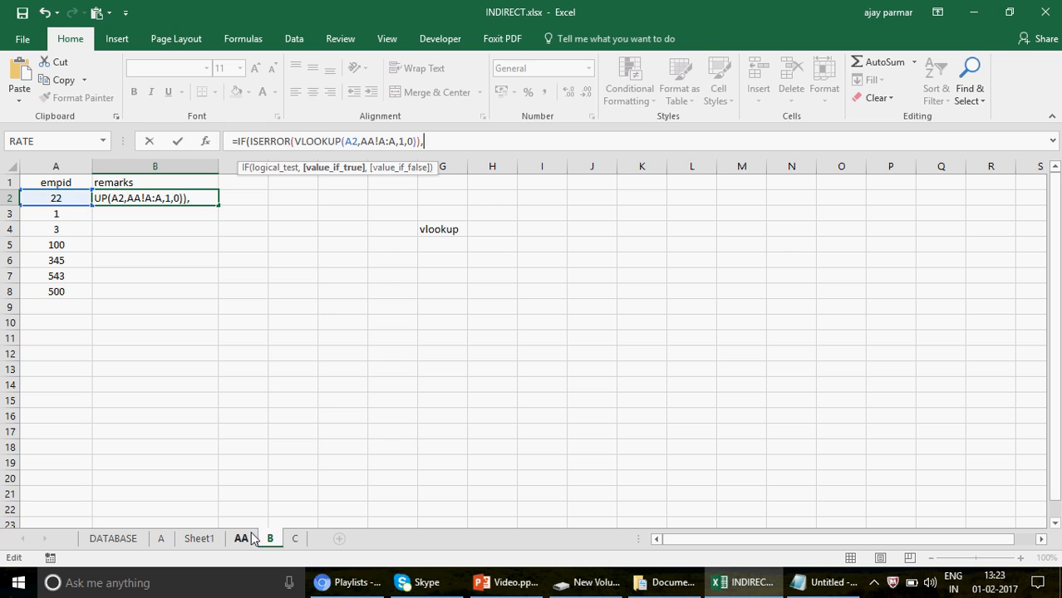
Add a lookup in sheet C as the IF function's value if true: vlookup(A2,'C'!A:A,1,0).
text(vloo)
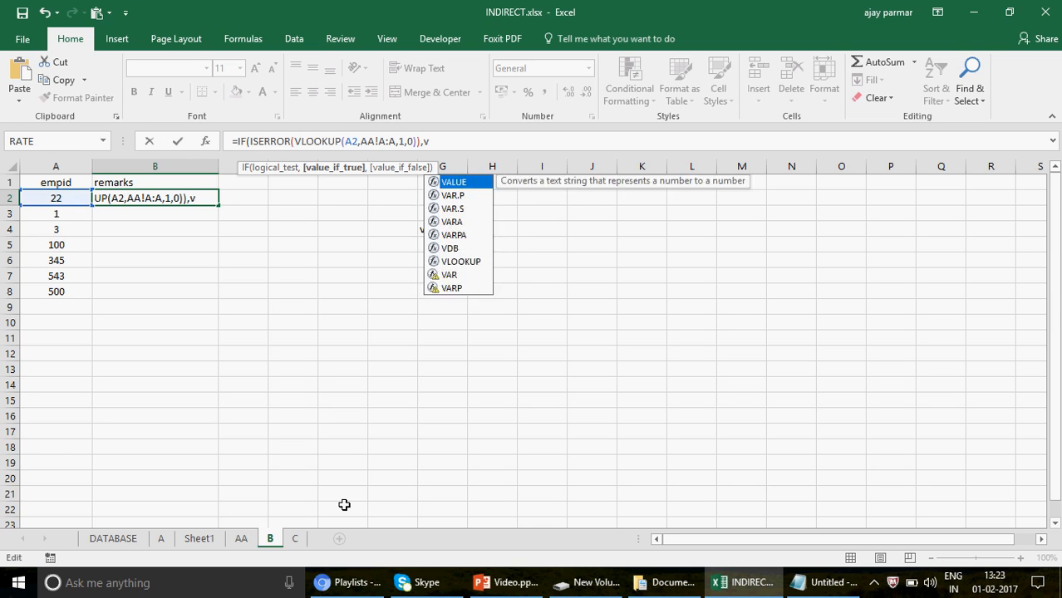
text(kup()
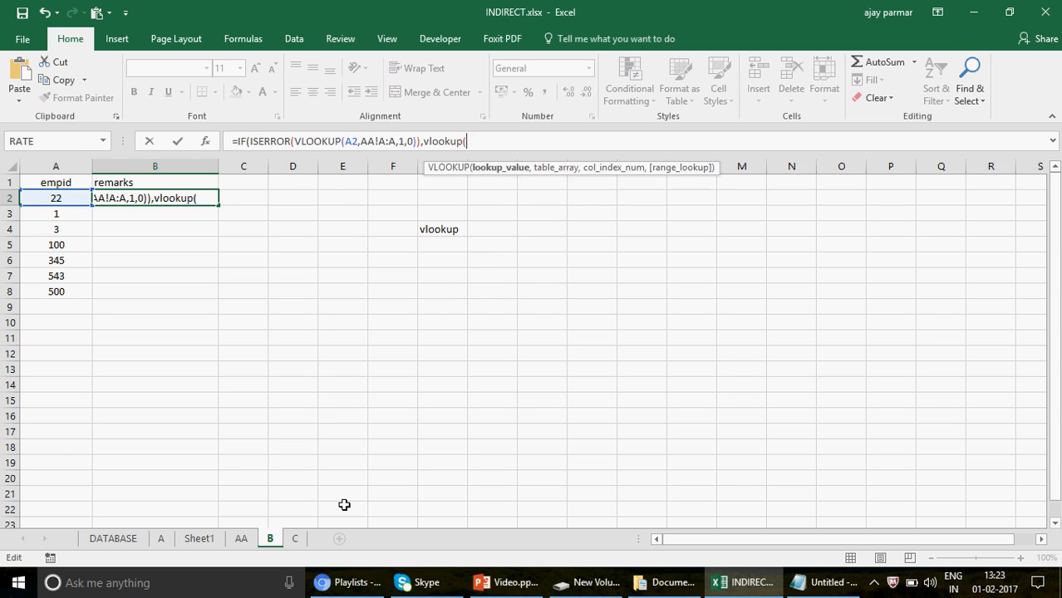
click(49, 200)
text(,)
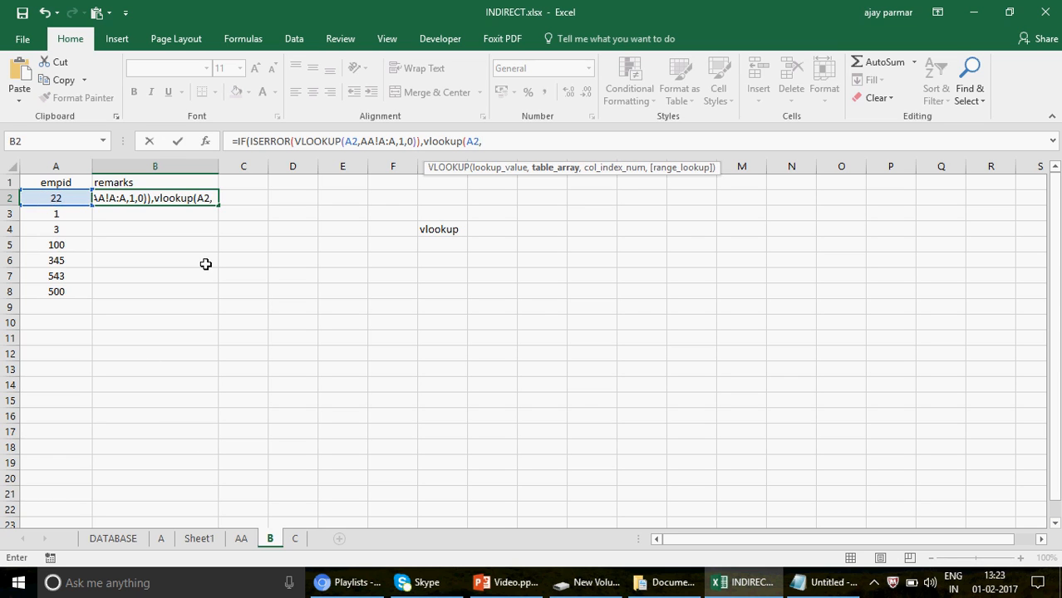
click(294, 539)
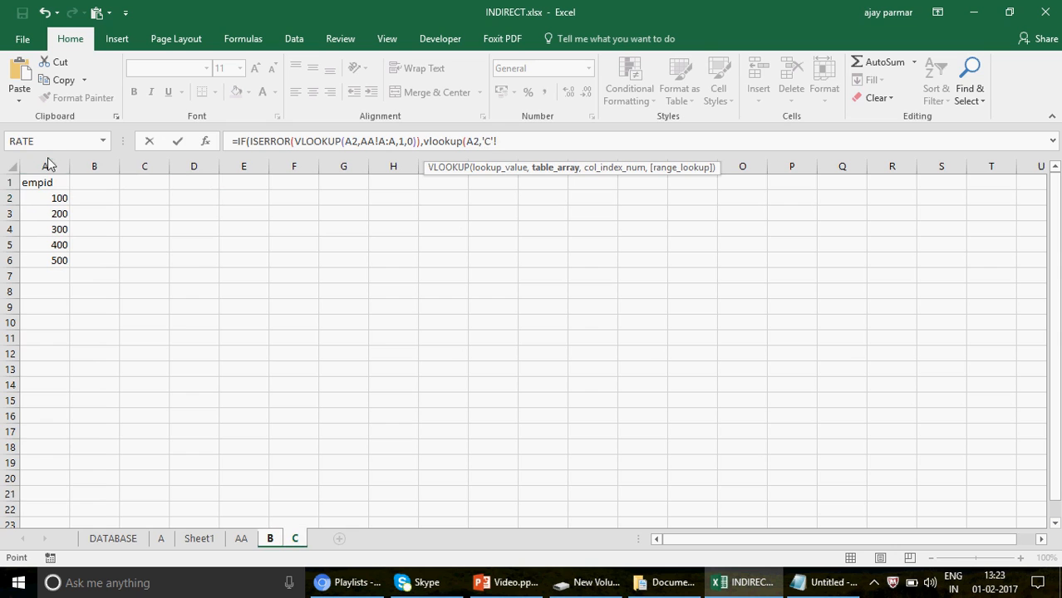
click(47, 165)
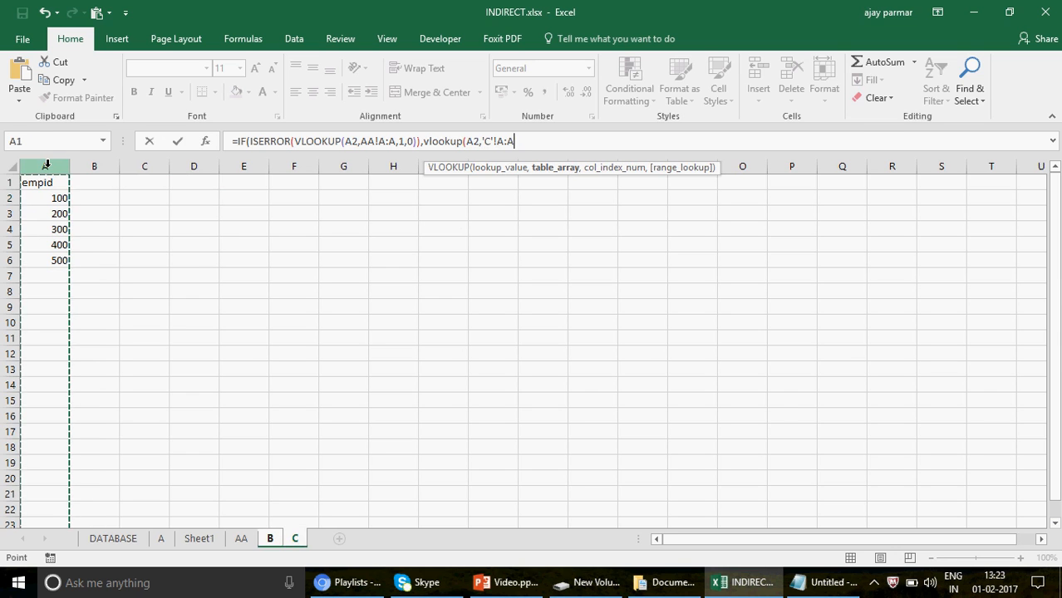
text(,1,)
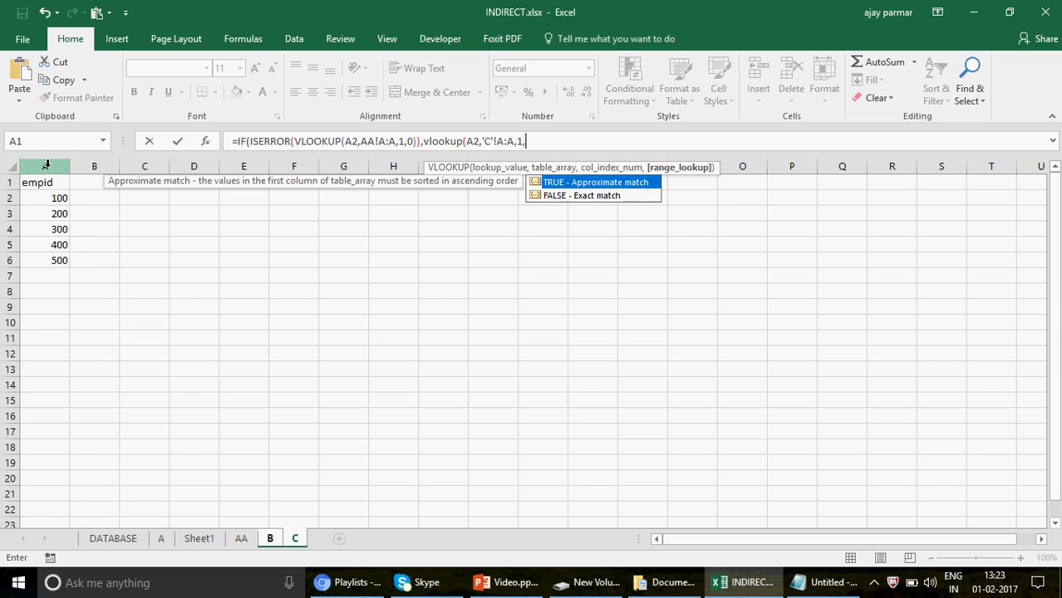
text(0))
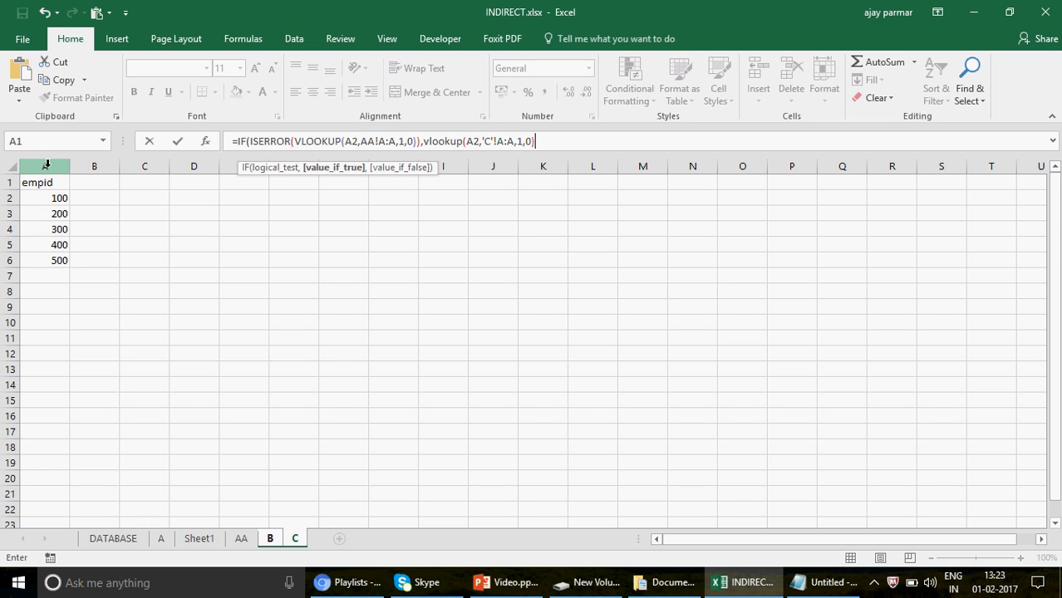
Add vlookup(B!A2,AA!A:A,1,0) as the IF function's value if false and commit the B2 formula with the missing closing parenthesis.
text(,)
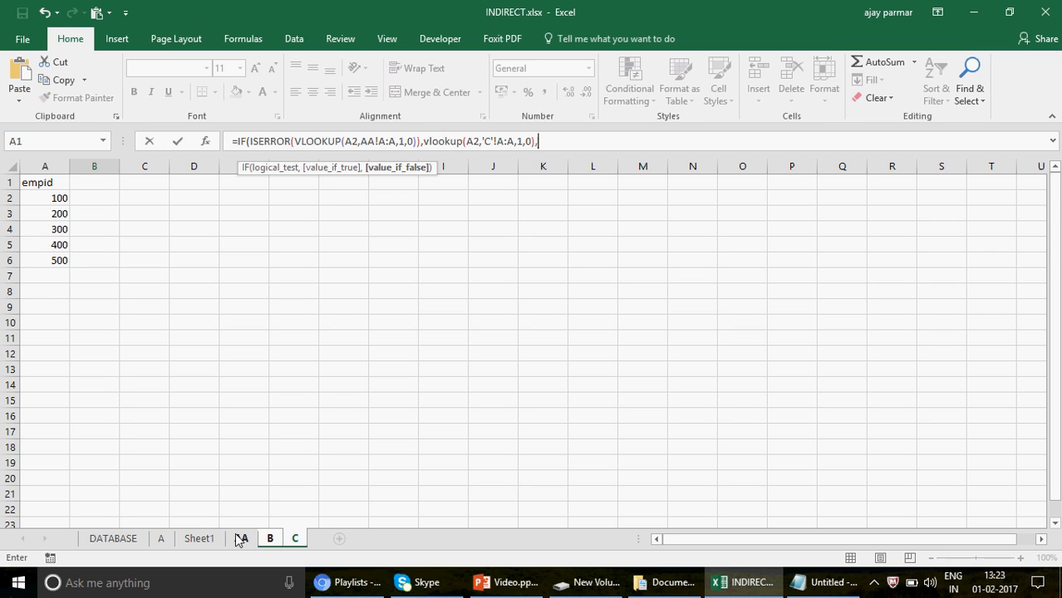
text(vlookup()
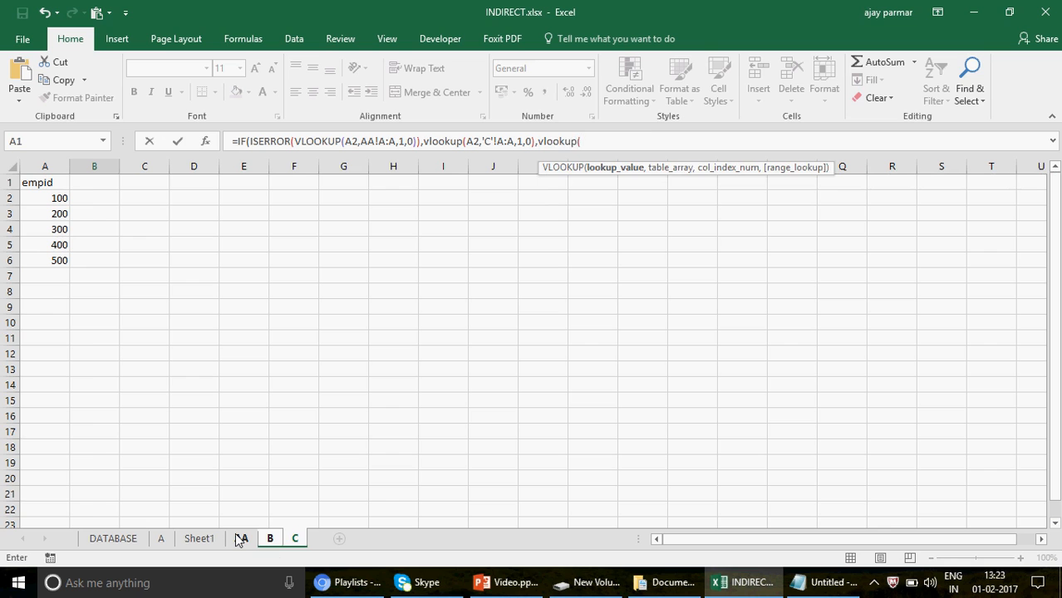
click(270, 539)
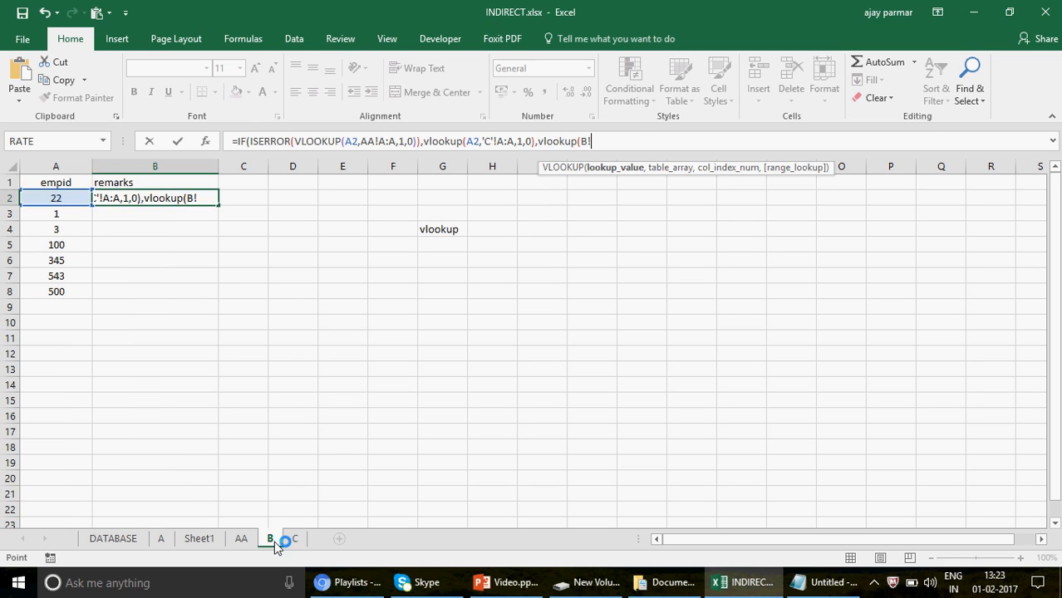
click(56, 198)
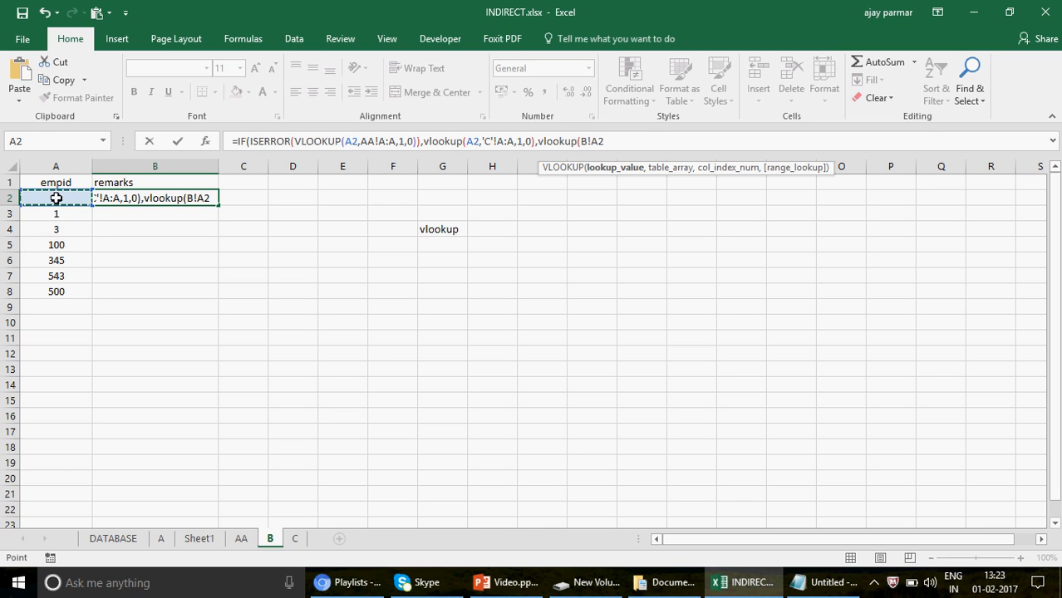
text(,)
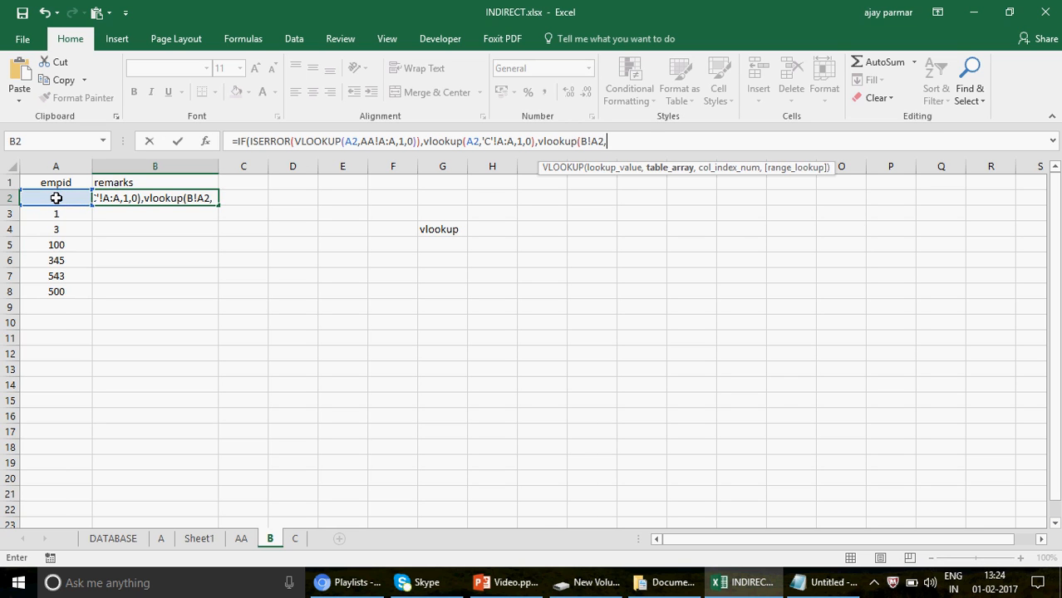
click(240, 539)
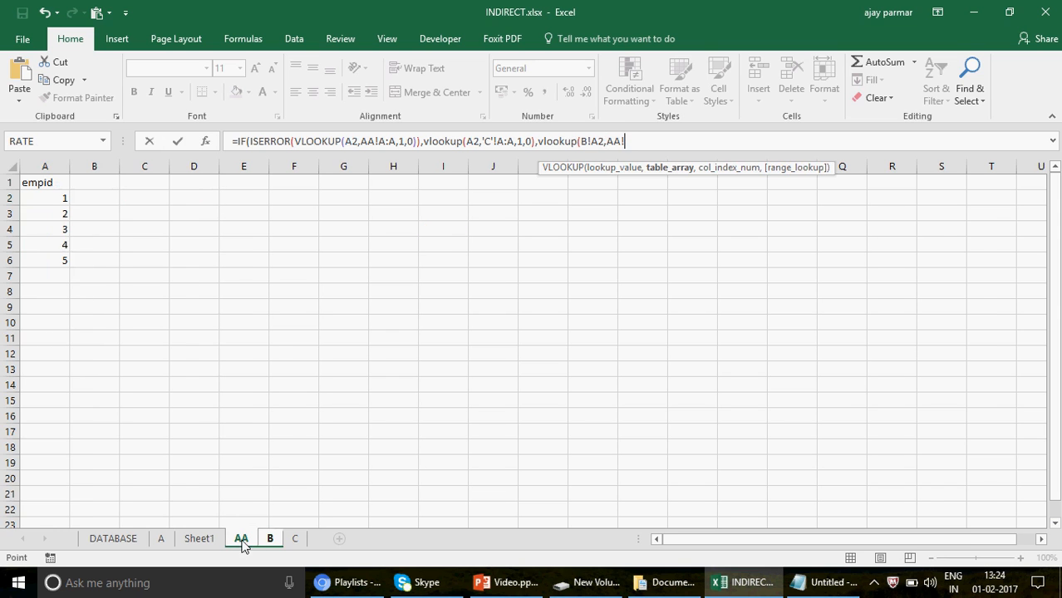
click(46, 164)
text(,1,)
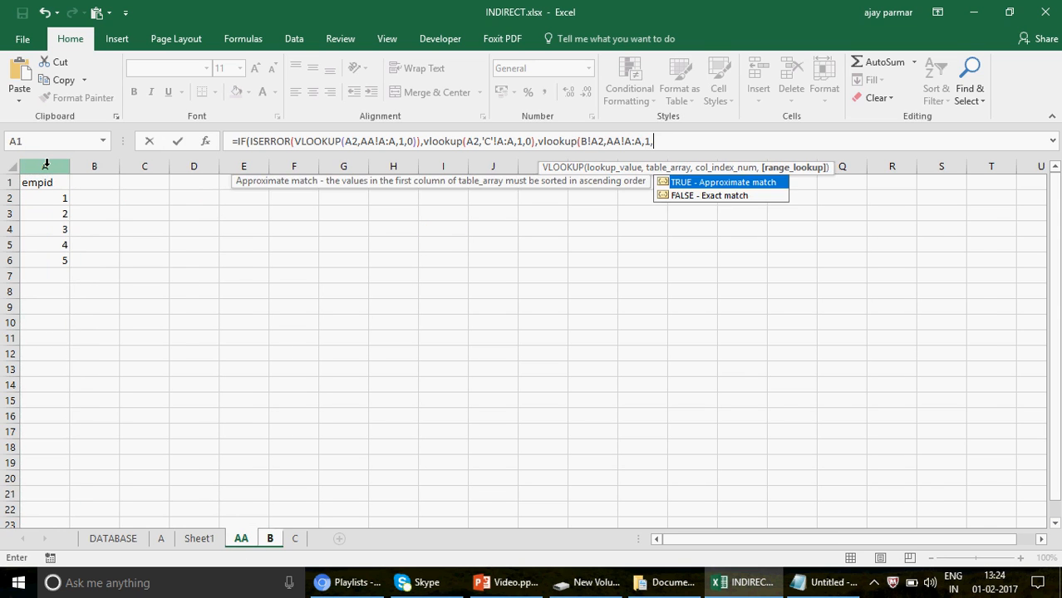
text(0))
key(Return)
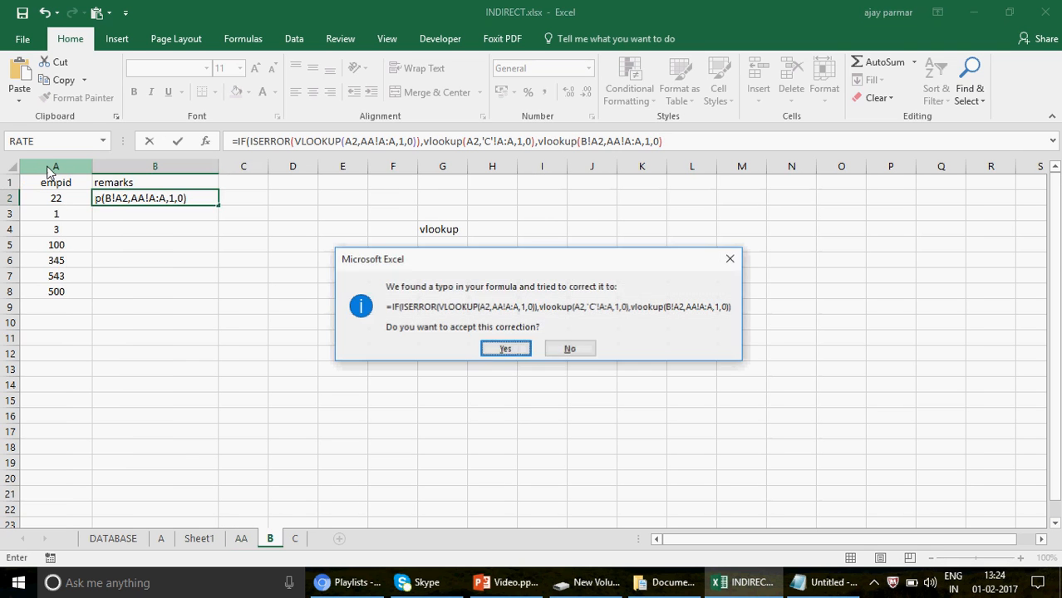
key(Return)
key(Up)
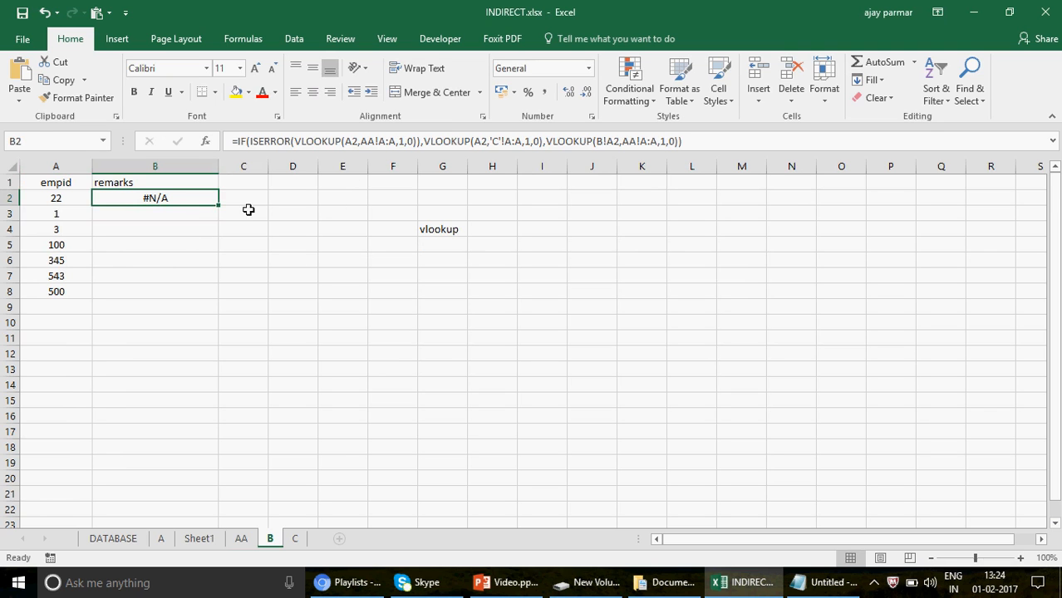
Check the ID lists on sheets AA and C, then remove the B! prefix from A2 in the last VLOOKUP of sheet B's B2 formula.
click(242, 538)
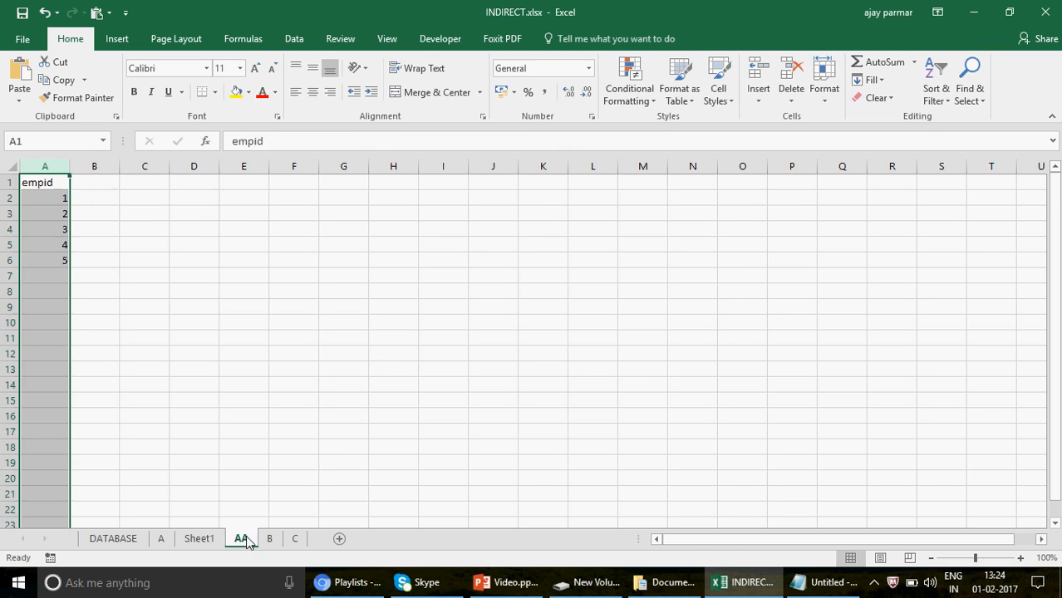
click(294, 540)
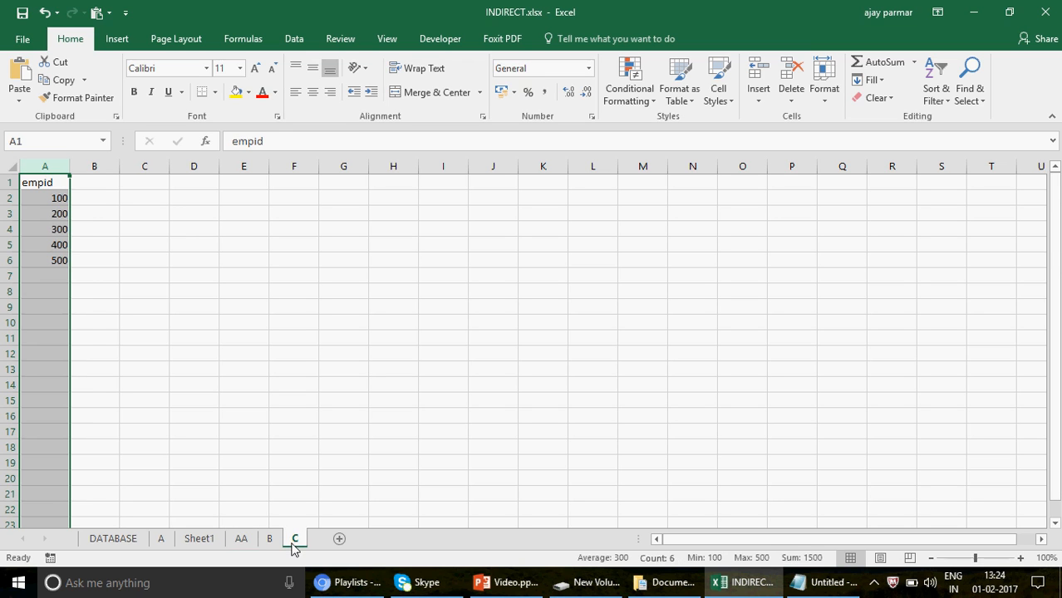
click(271, 540)
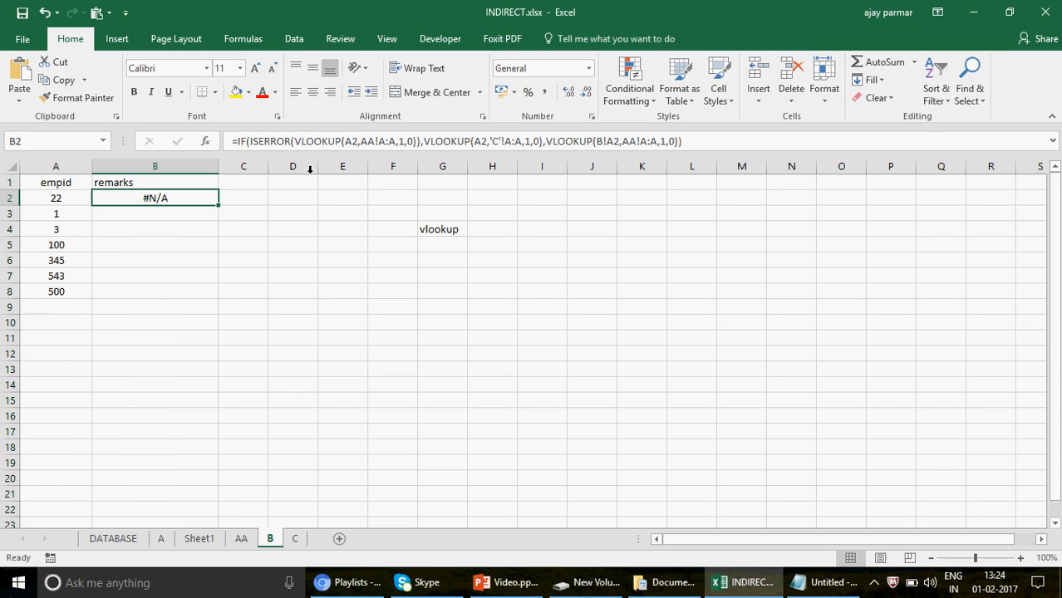
click(455, 141)
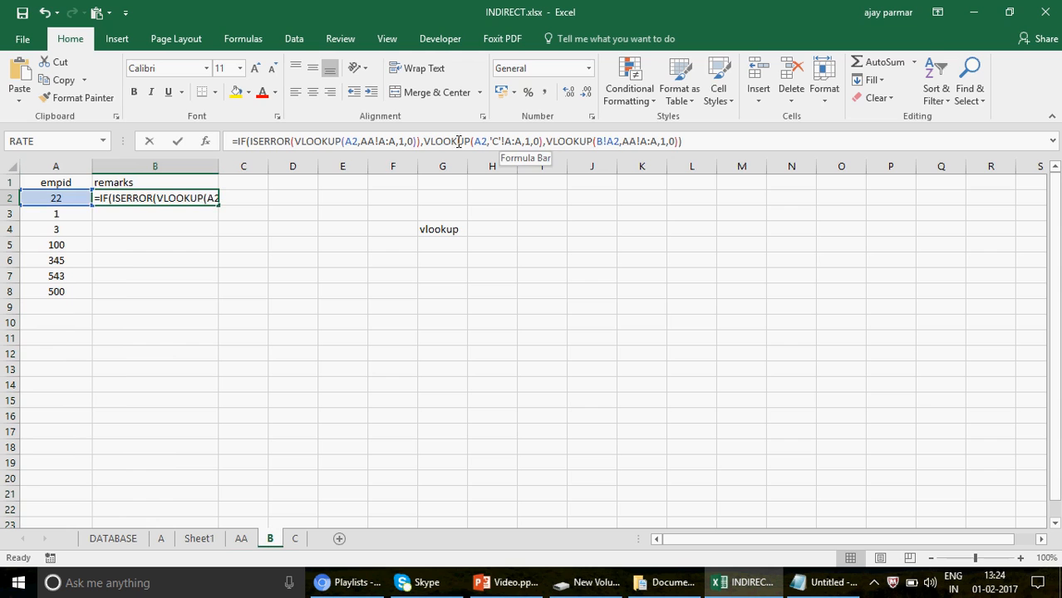
click(609, 141)
key(BackSpace)
key(BackSpace)
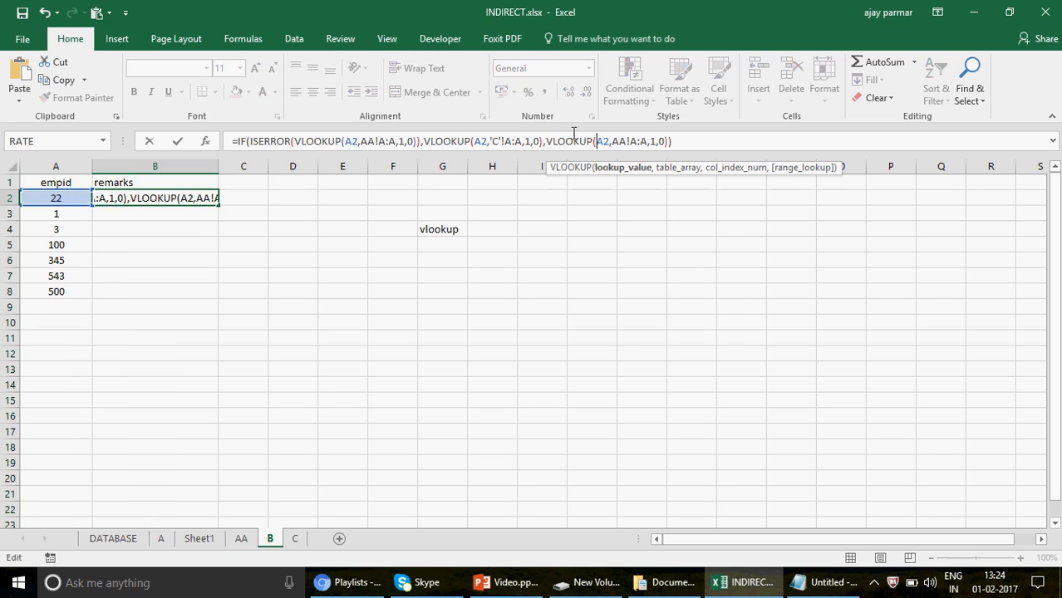
key(Return)
key(Up)
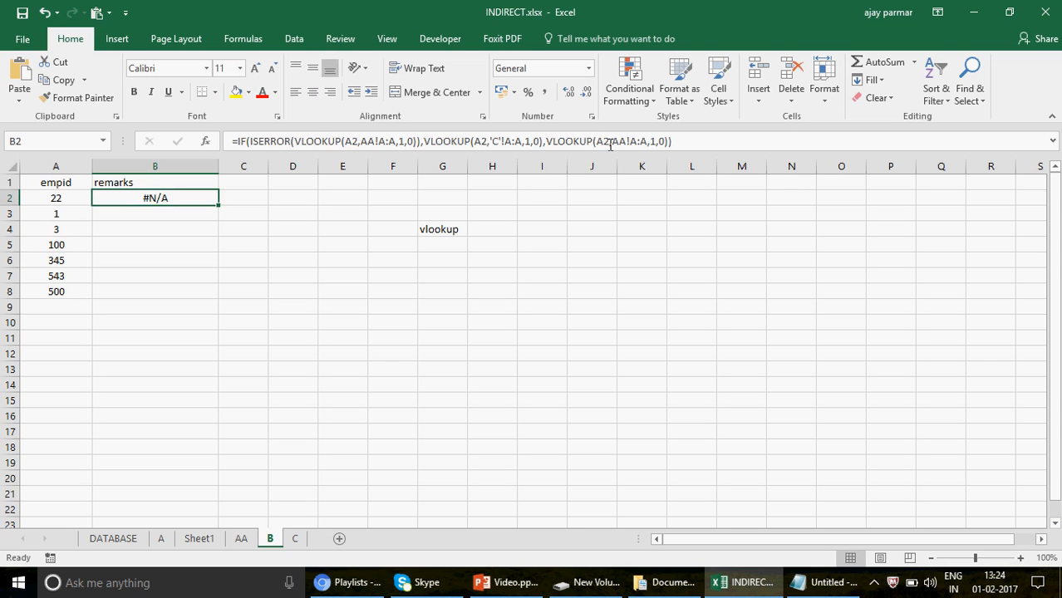
Wrap the B2 formula in IFERROR with "no where" as its value if error.
click(238, 142)
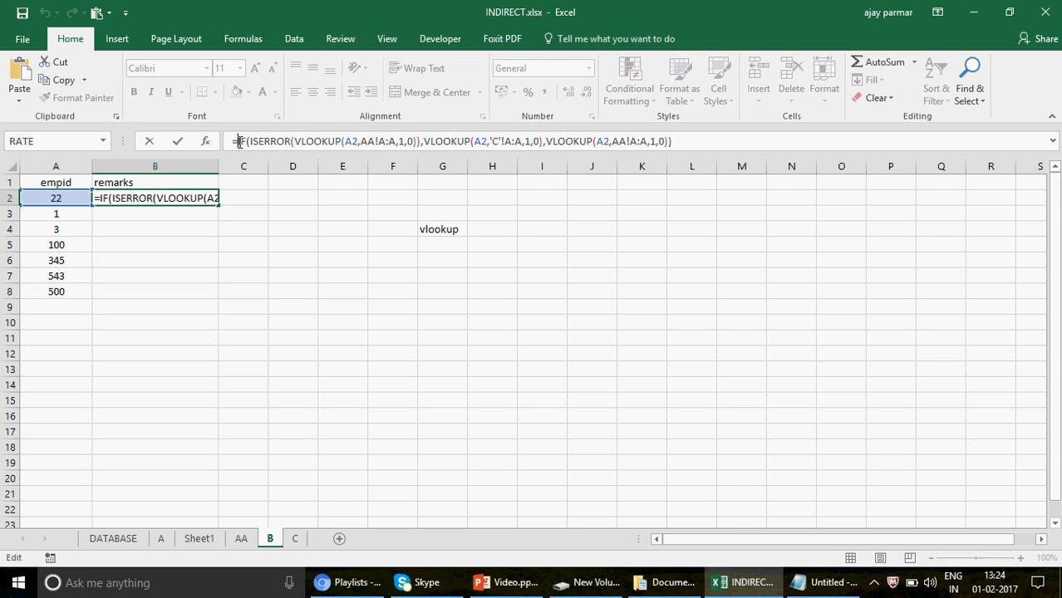
text(iferror)
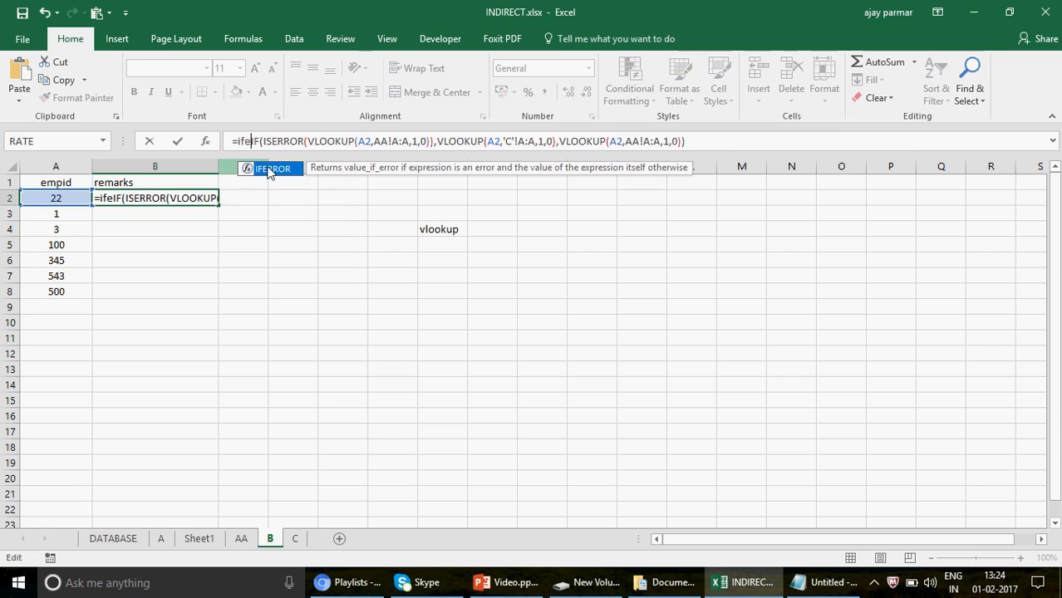
text(()
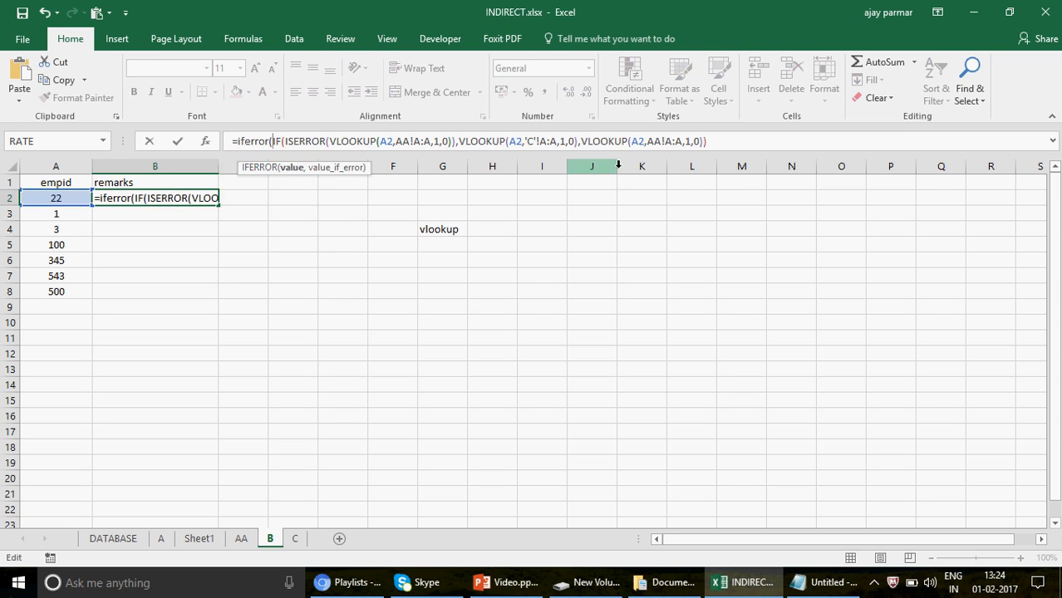
click(766, 136)
text(,")
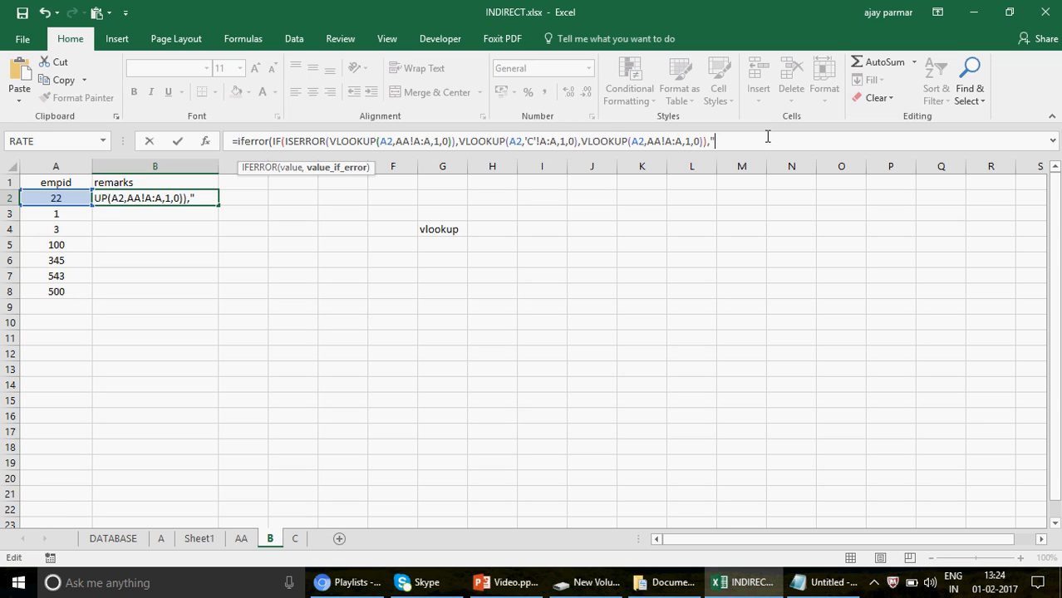
text(no where)
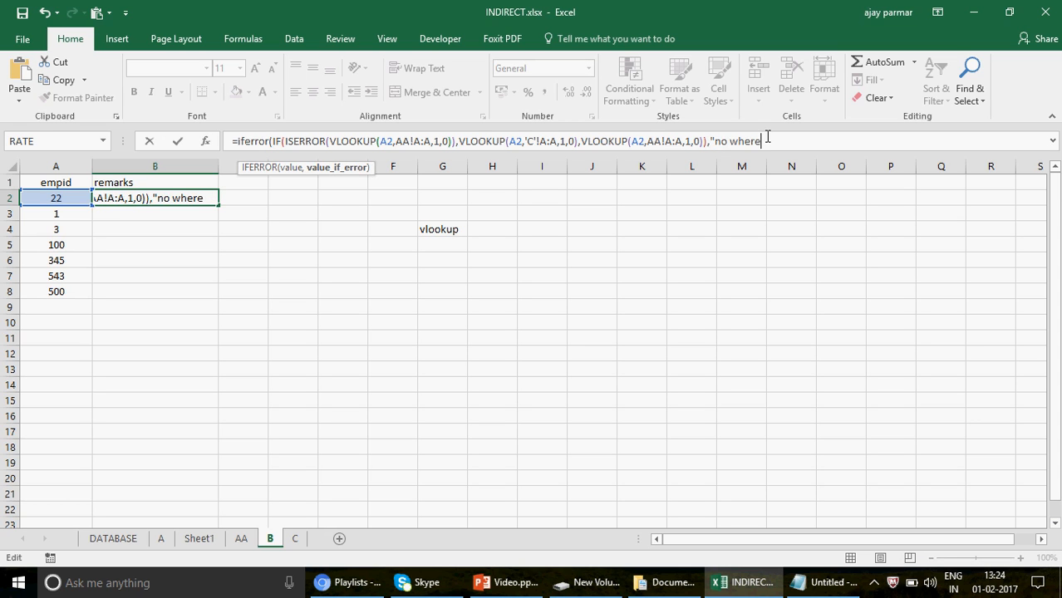
text("))
key(Return)
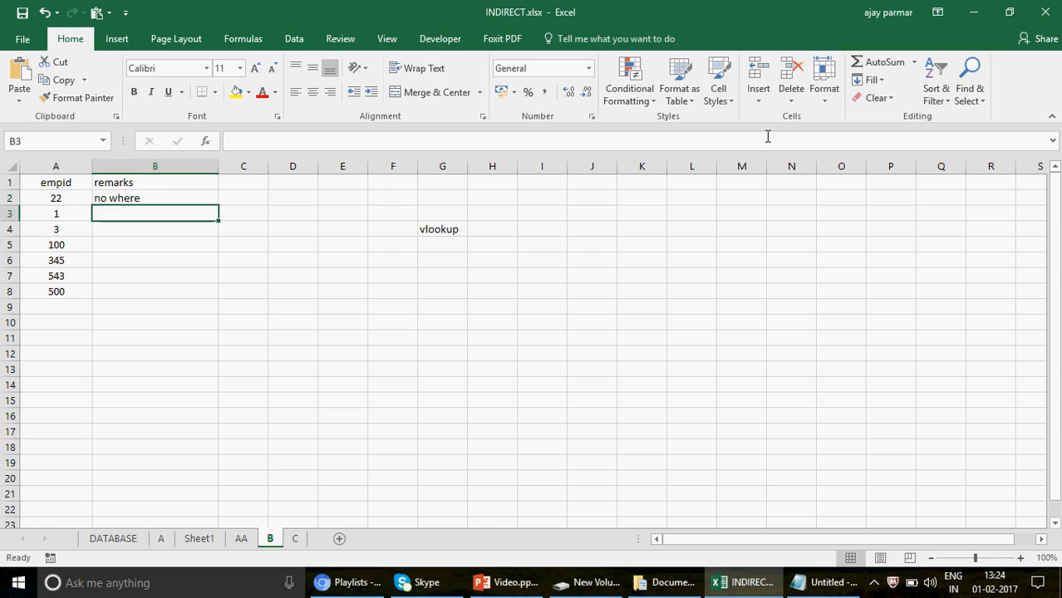
key(Up)
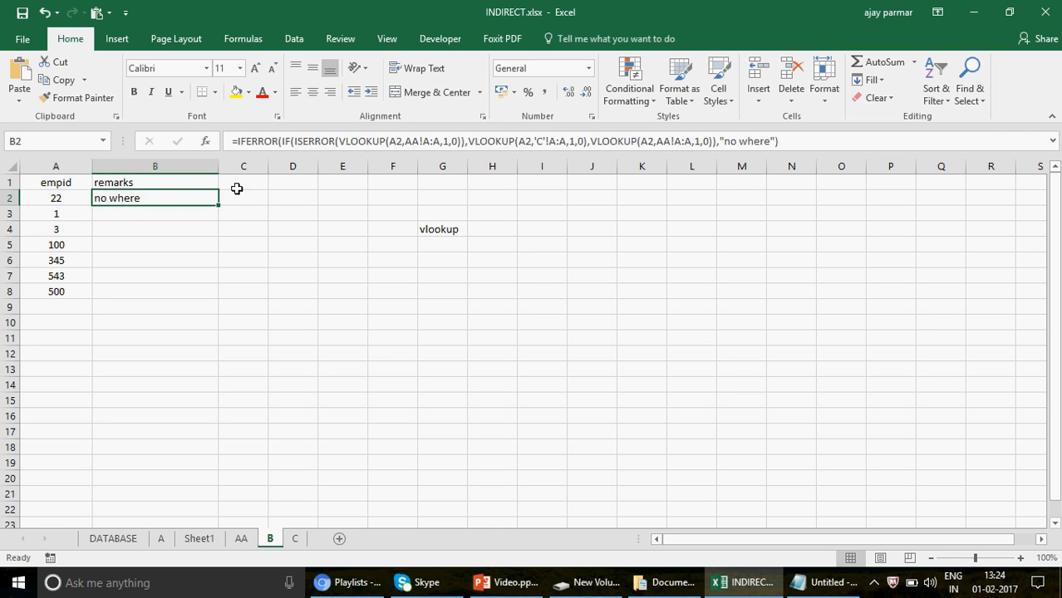
Fill the B2 formula down to B8 and center the remarks in B2:B8.
drag(220, 296, 220, 296)
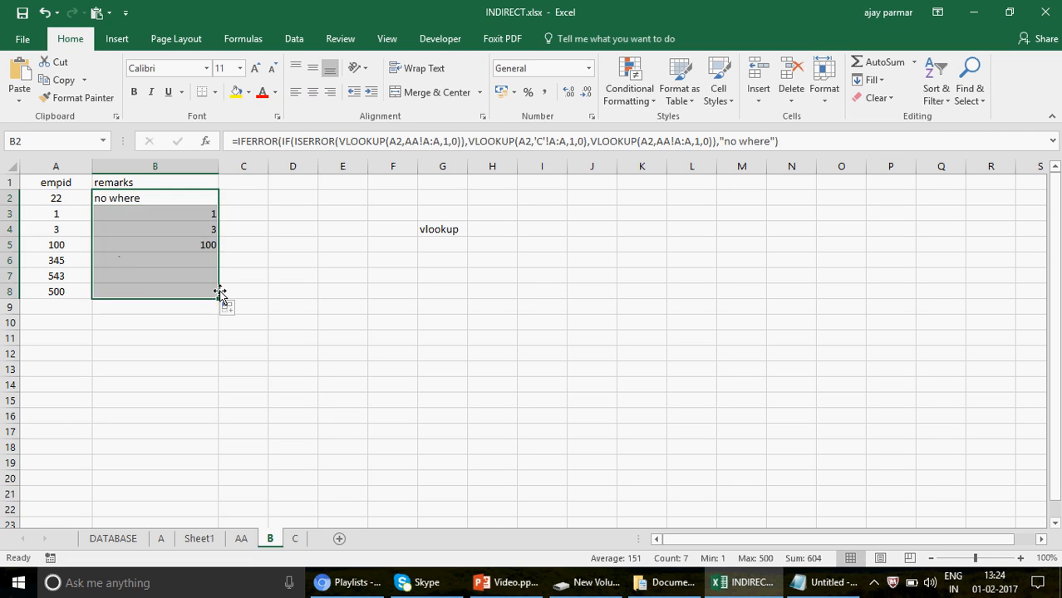
click(313, 93)
click(183, 200)
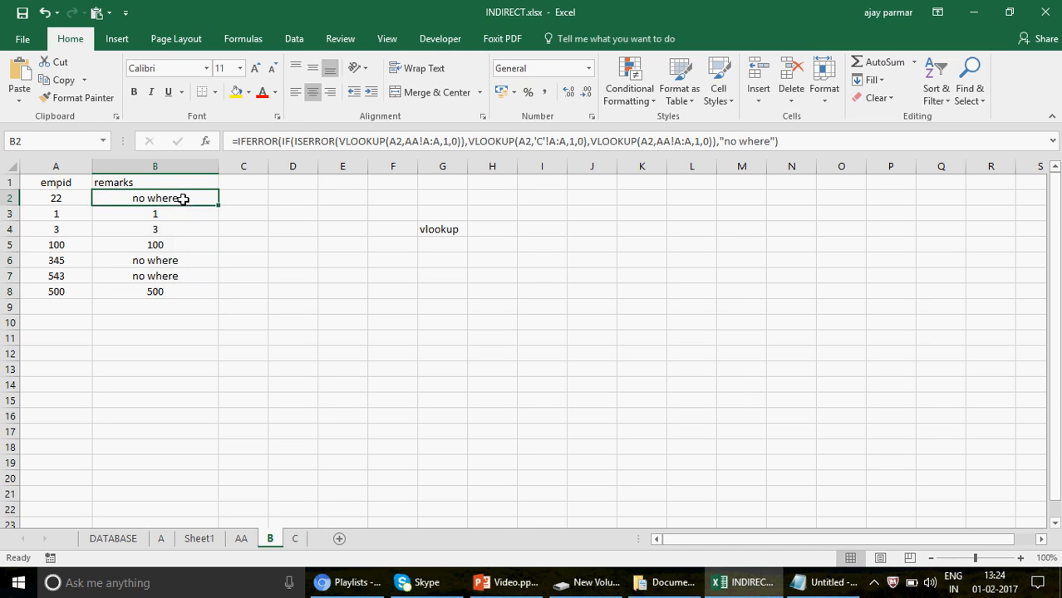
Compare the IDs in sheet B with their remarks and formulas, then open sheet AA.
click(68, 263)
click(52, 273)
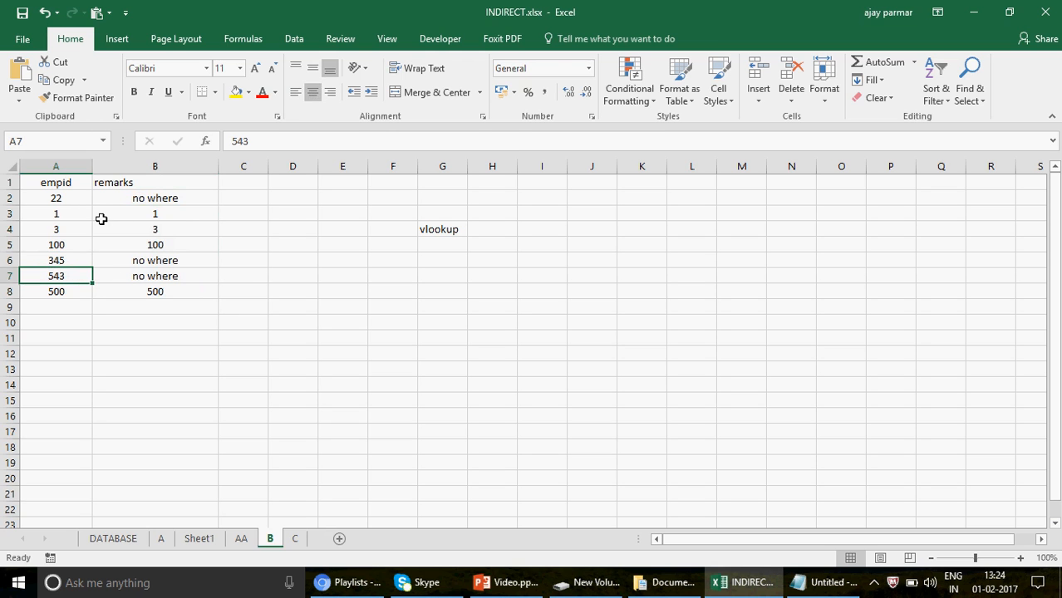
click(152, 217)
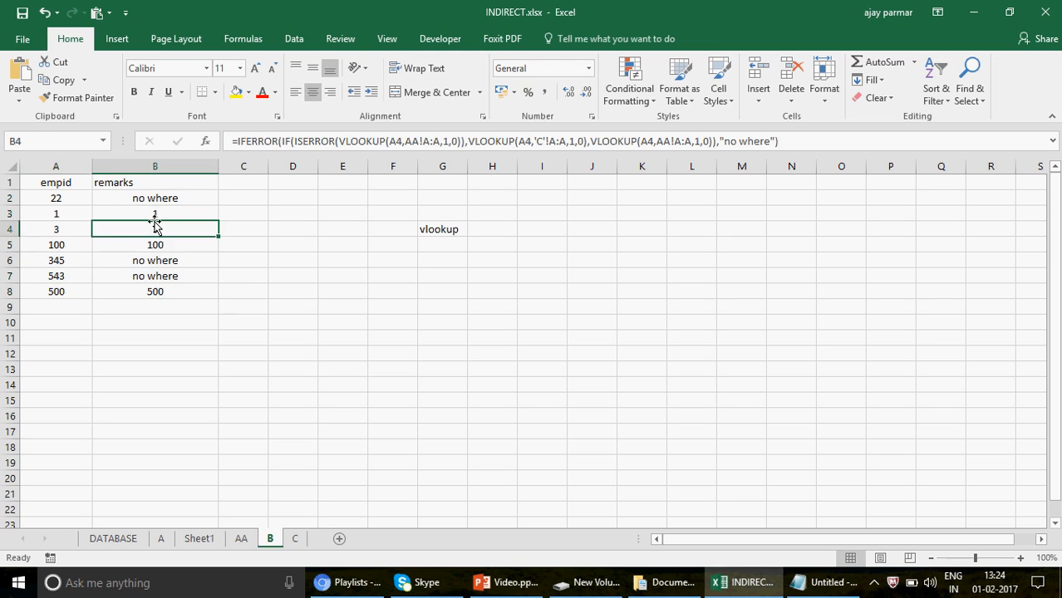
click(85, 217)
click(168, 214)
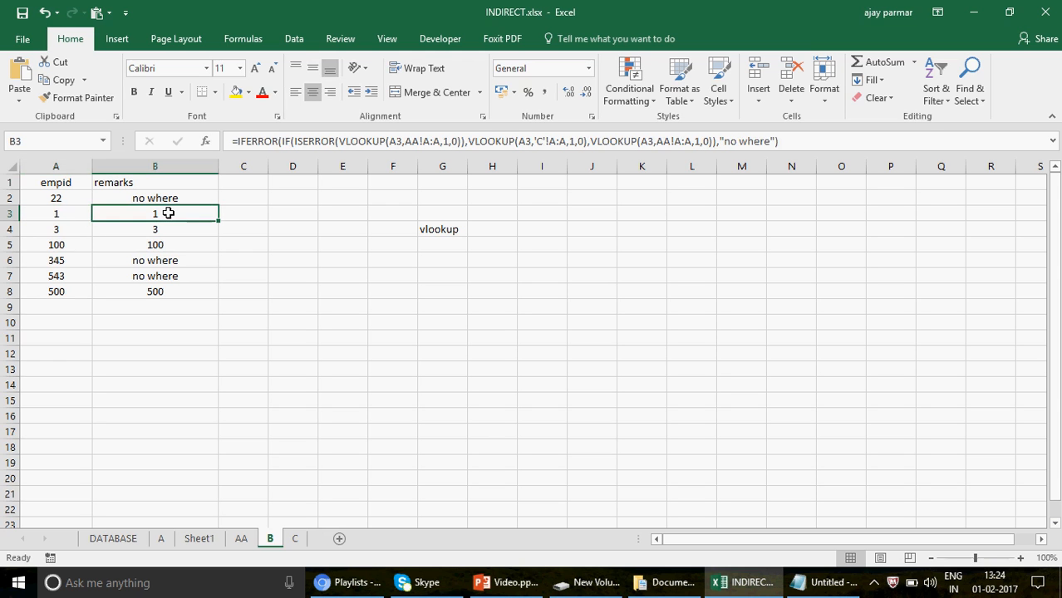
click(71, 212)
click(140, 217)
click(242, 541)
Enter A beside the first four IDs, in cells B2:B5 of sheet AA.
click(101, 201)
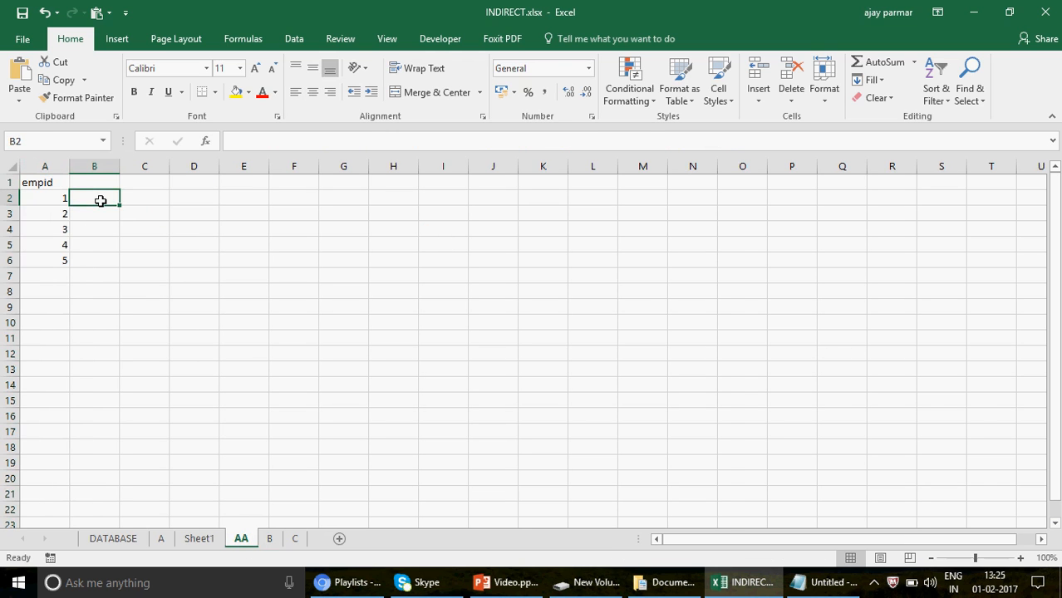
text(a)
key(Return)
key(Caps_Lock)
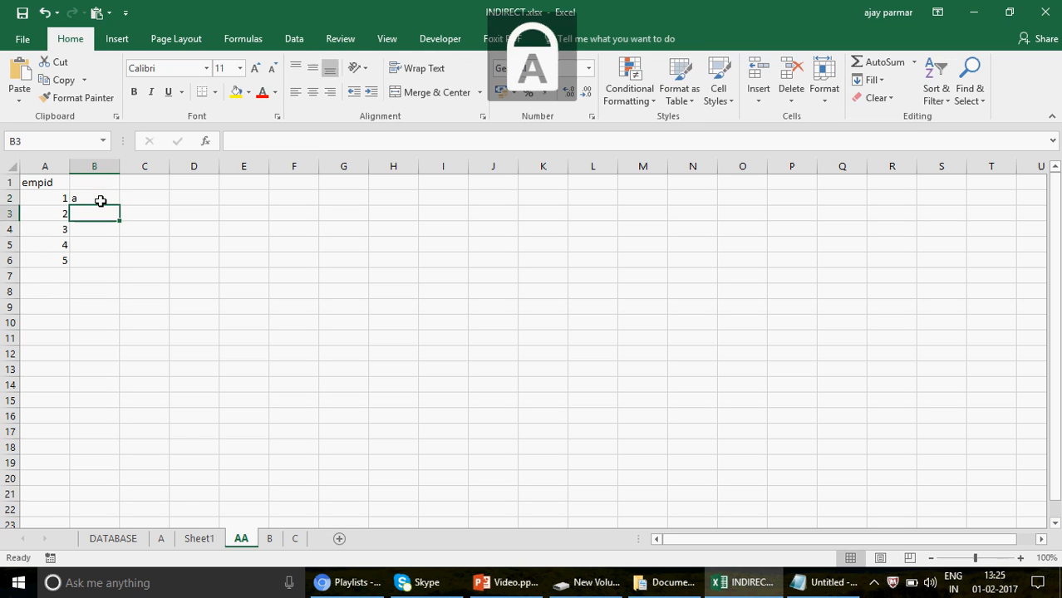
text(A)
click(100, 200)
text(A)
key(Return)
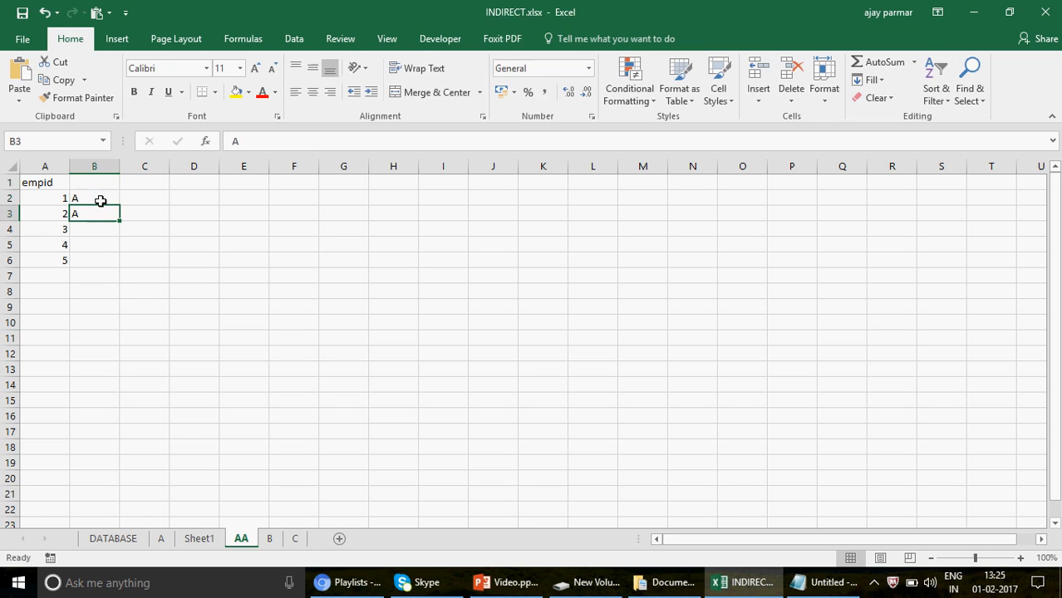
key(Return)
text(A)
key(Return)
text(A)
key(Return)
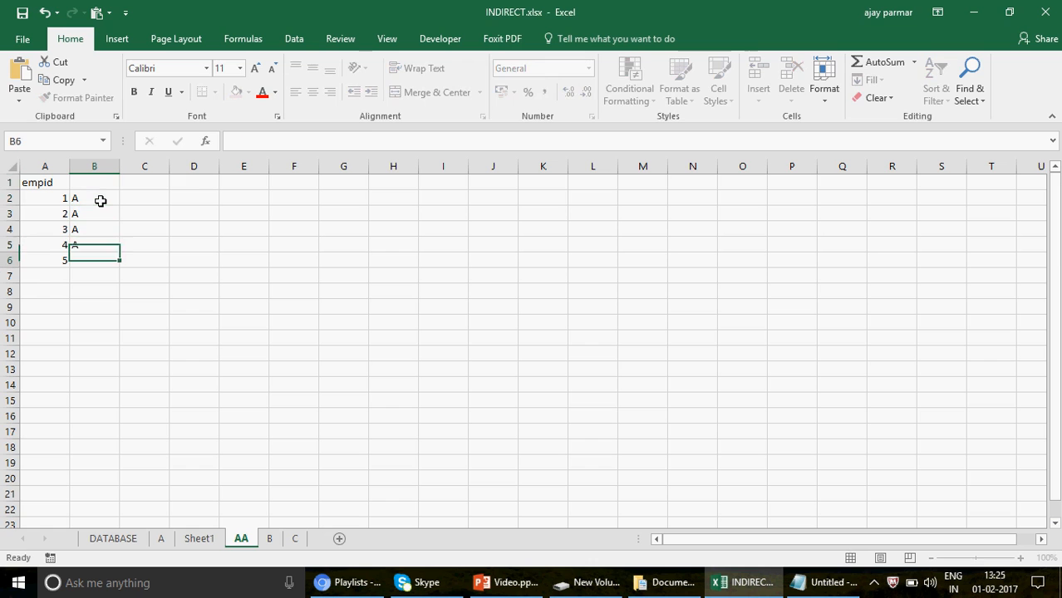
Enter AA beside every ID in B2:B6 of sheet AA and head the column SHEET NAME in B1.
text(AA)
key(Up)
text(AA)
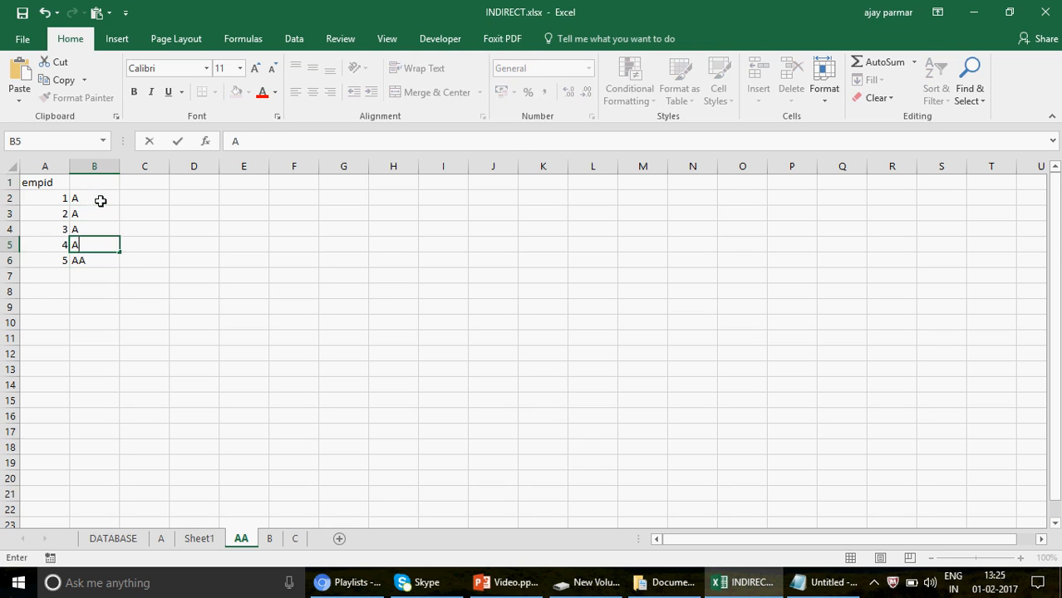
key(Up)
text(AA)
key(Up)
text(A)
key(Up)
text(A)
key(Up)
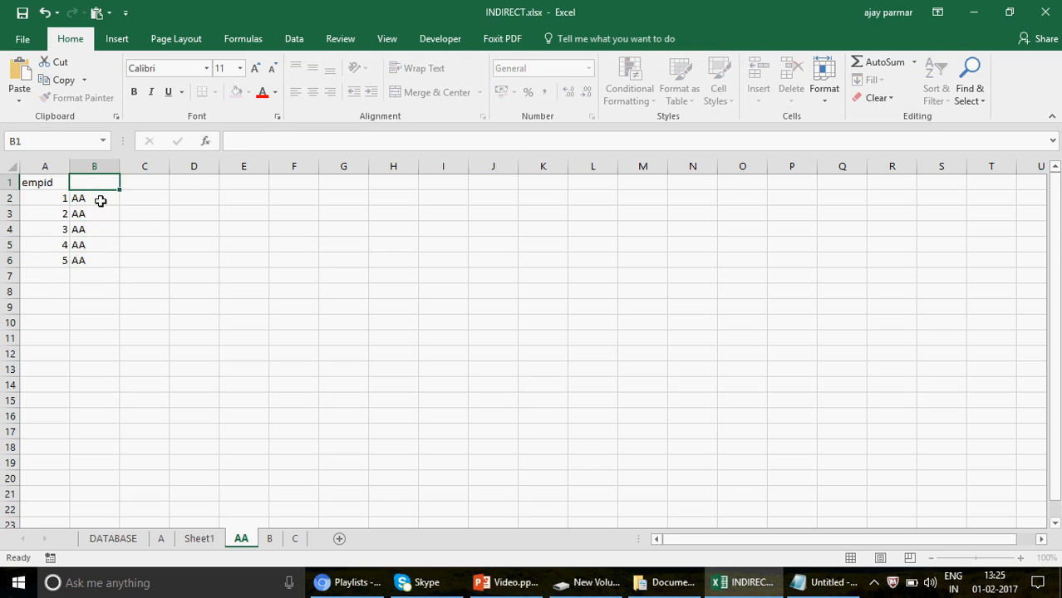
text(SHEET NAME)
key(Return)
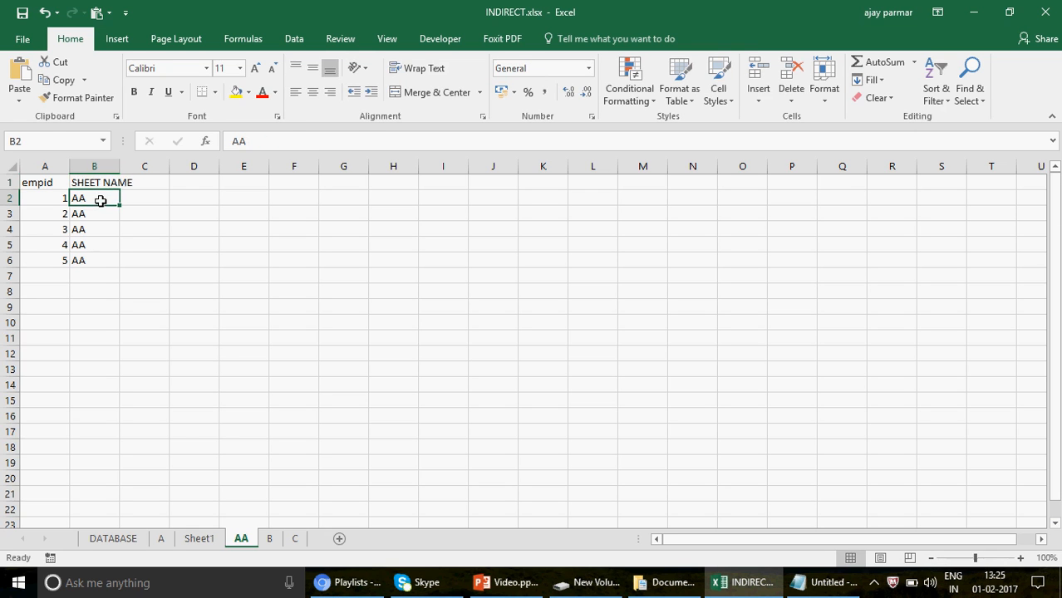
Head column B of sheet C with SHEET NAME in cell B1.
click(295, 540)
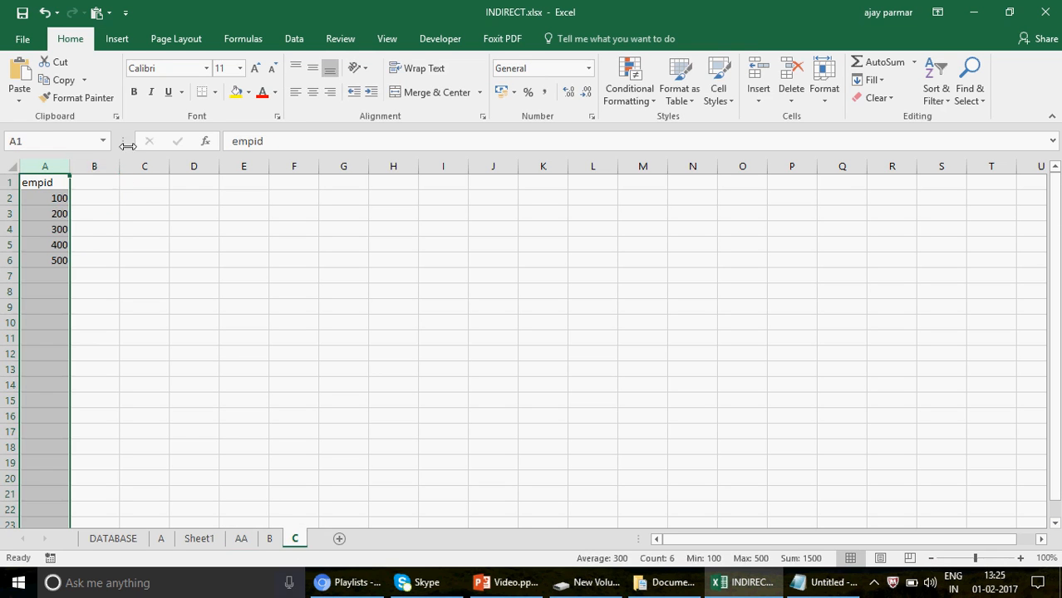
click(102, 181)
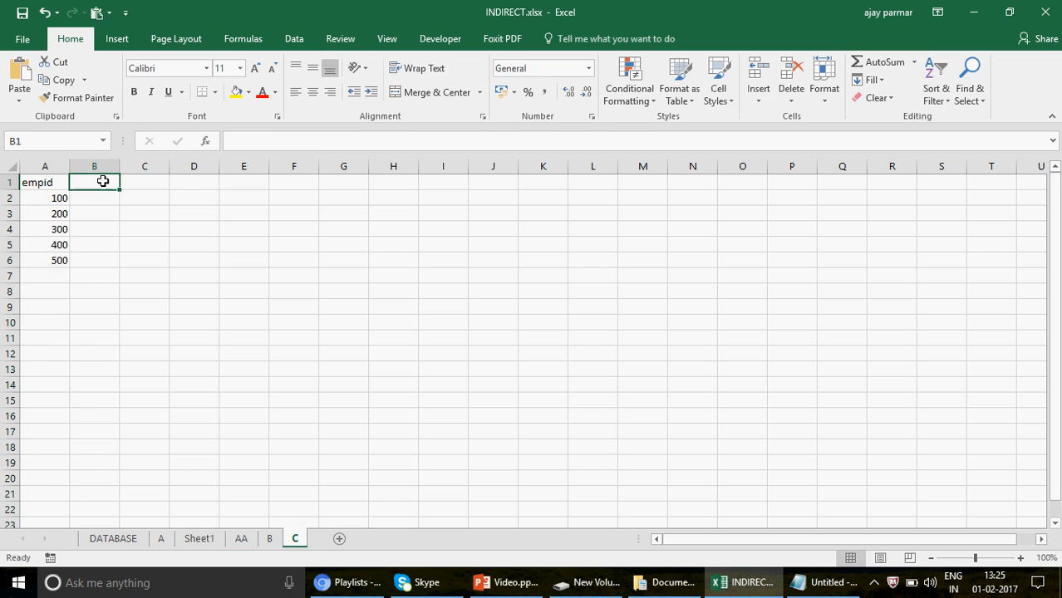
text(SE)
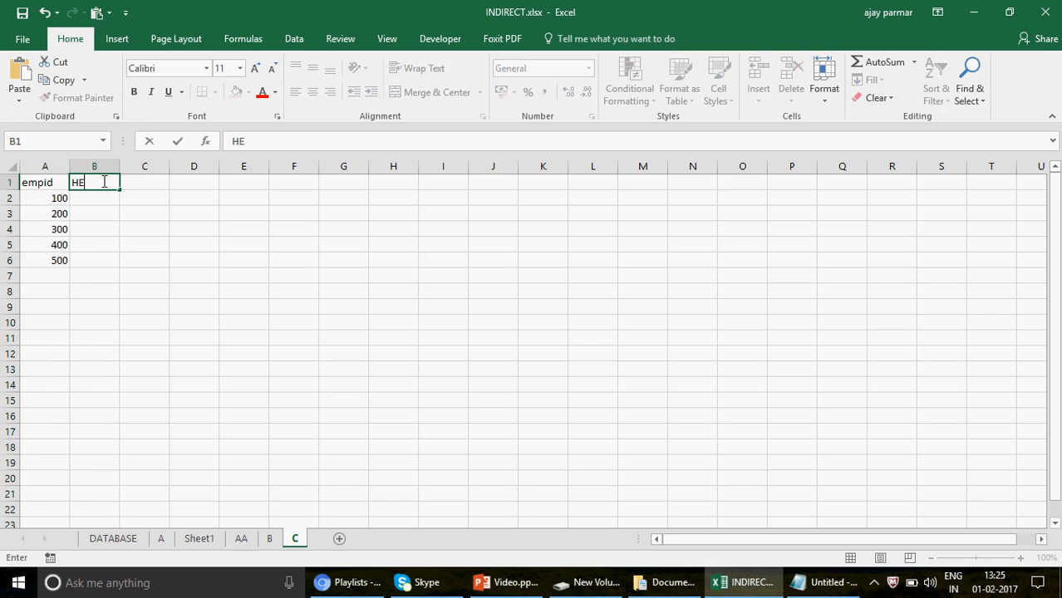
key(BackSpace)
key(BackSpace)
text(SHEET NAME)
key(Return)
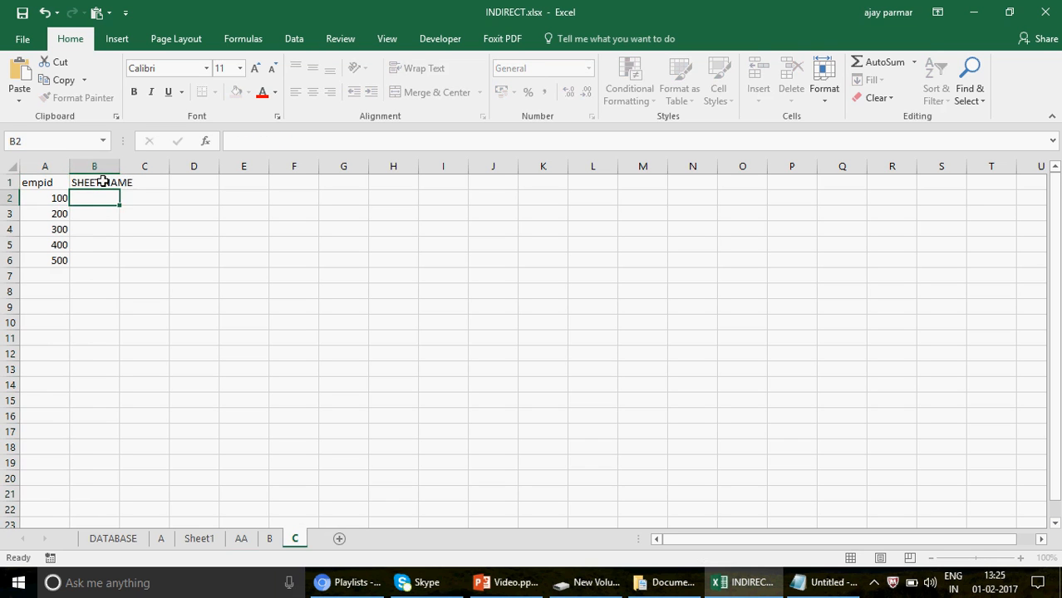
Enter C beside every ID in cells B2:B6 of sheet C.
text(C)
key(Return)
text(C)
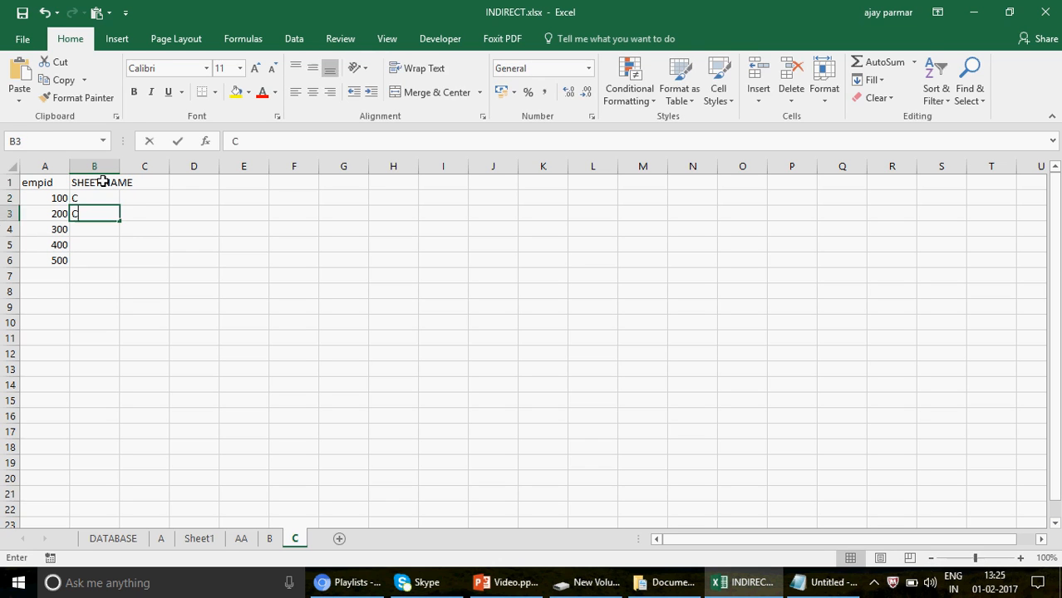
key(Return)
text(C)
key(Return)
text(C C)
key(Return)
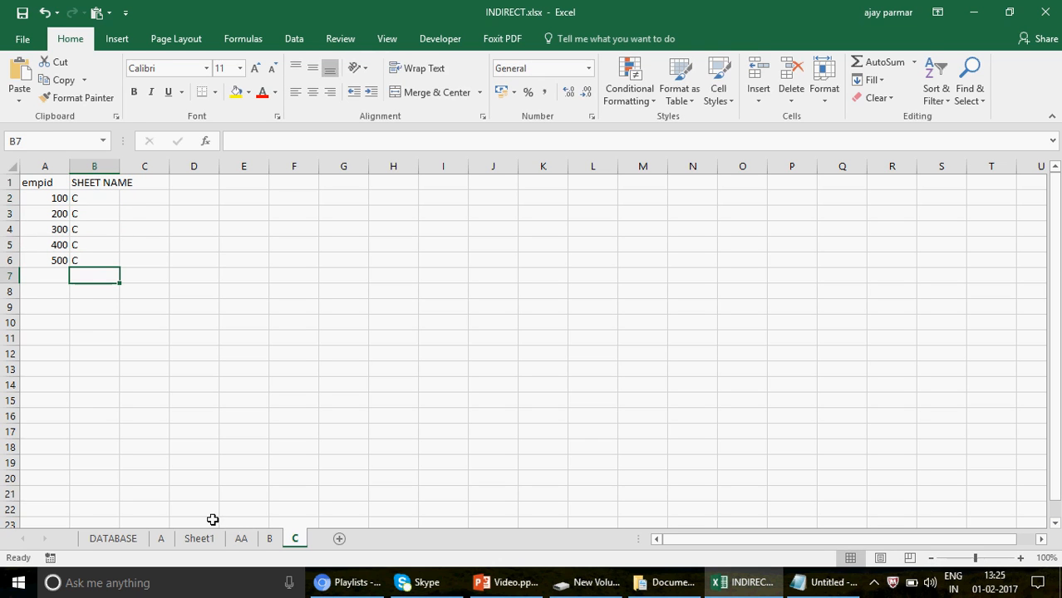
In sheet B, change the first VLOOKUP of B2's formula to use range AA!A:B and column index 2.
click(270, 540)
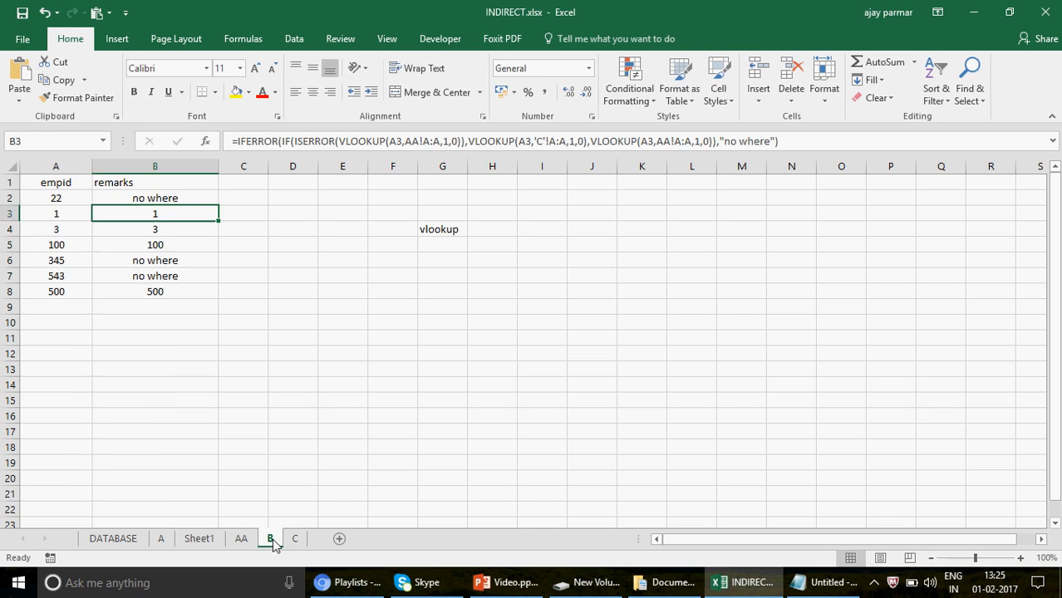
click(158, 197)
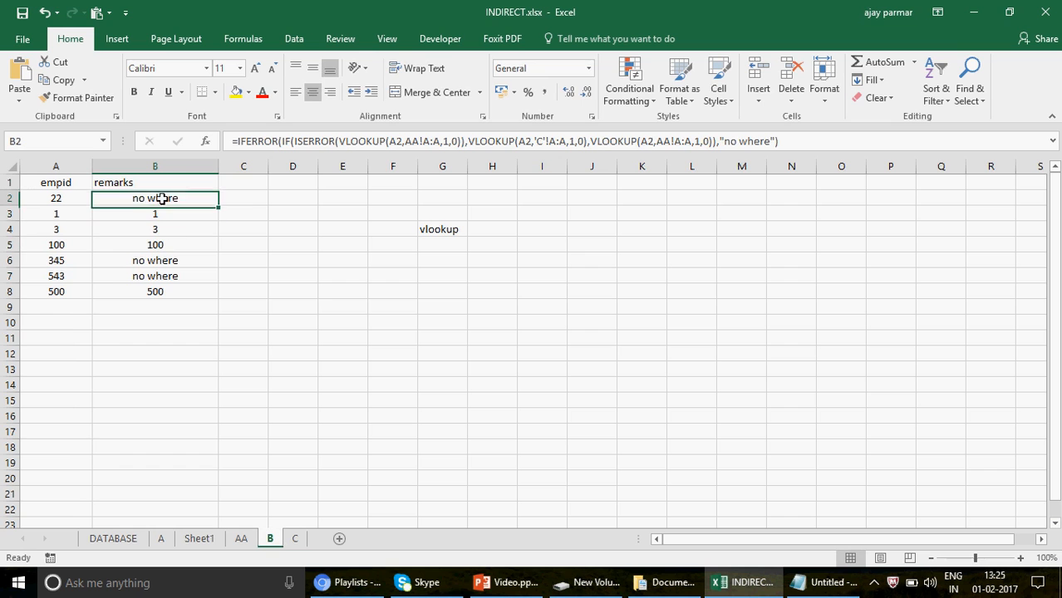
click(439, 142)
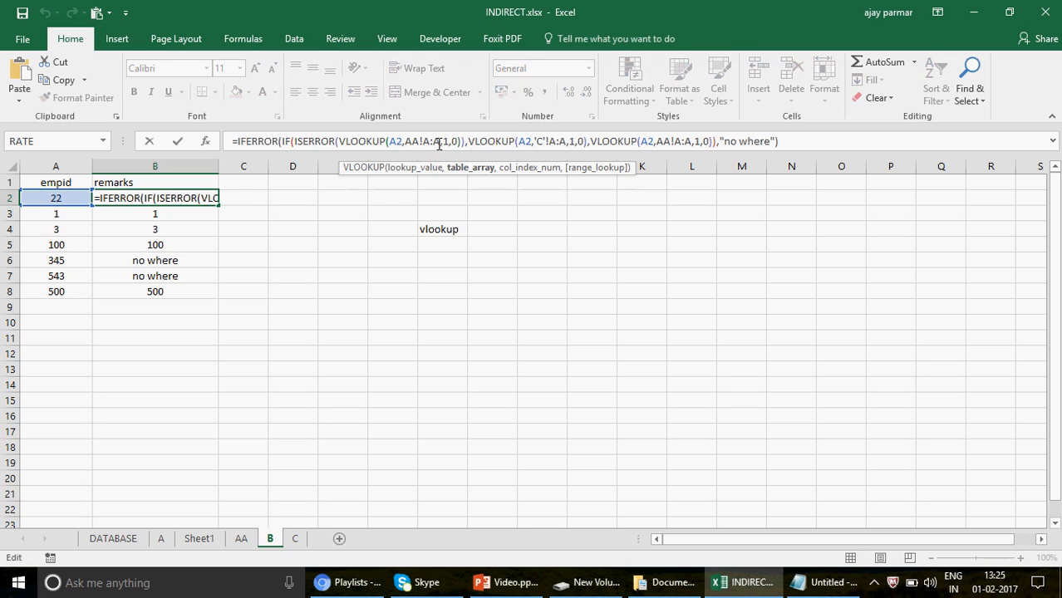
key(BackSpace)
text(B)
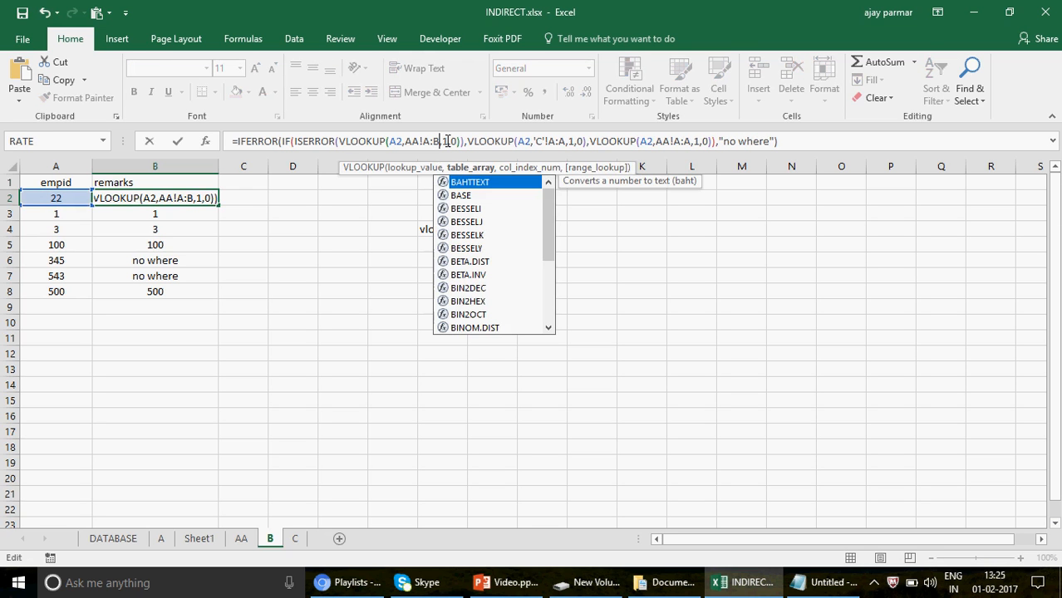
click(447, 142)
key(BackSpace)
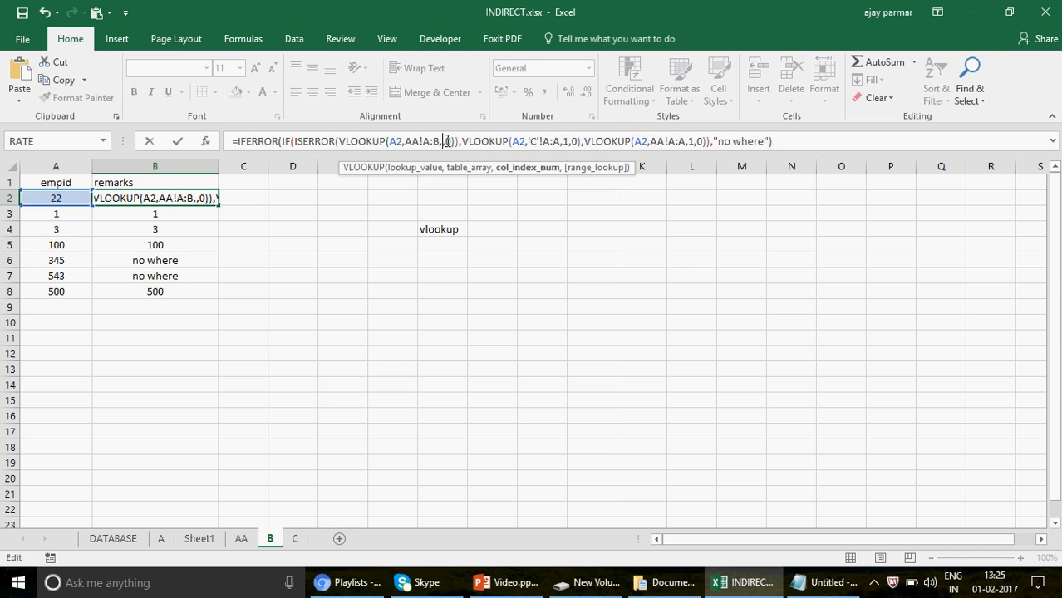
text(2)
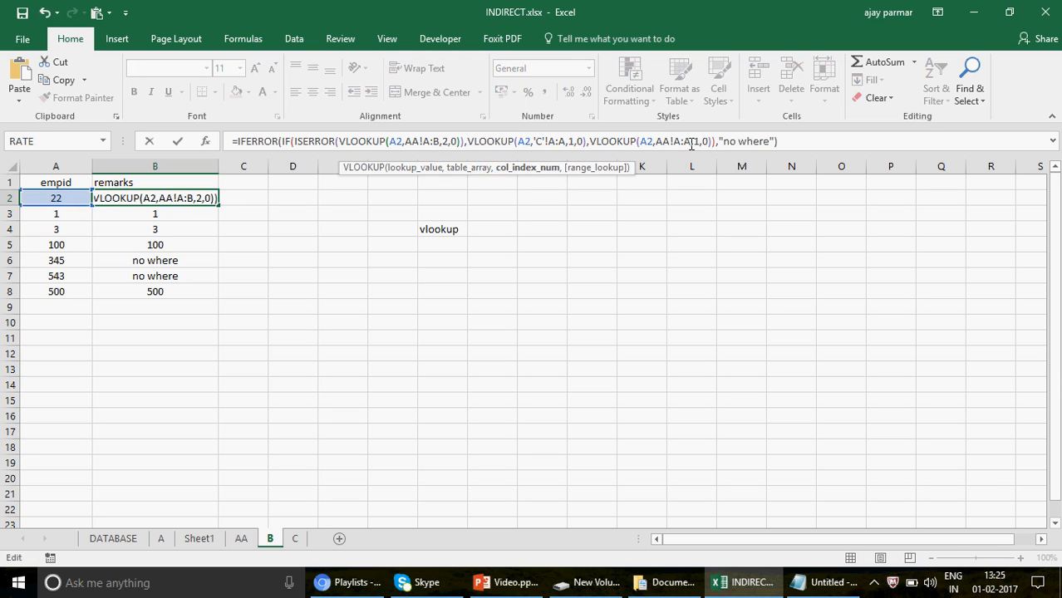
Change the last VLOOKUP in B2's formula to range AA!A:B with column index 2 and commit it.
click(694, 141)
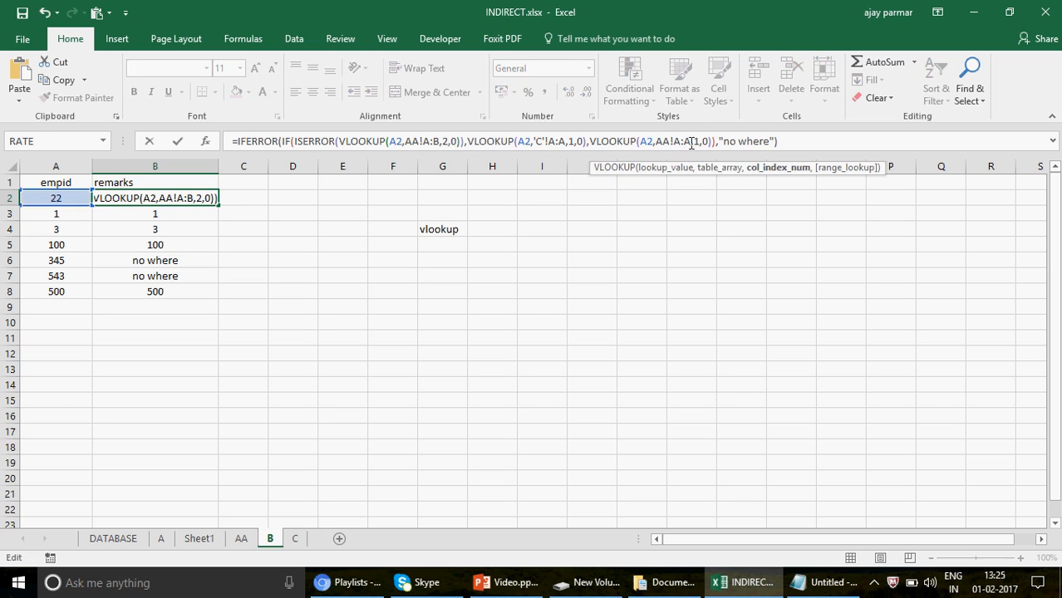
key(Left)
key(BackSpace)
text(B)
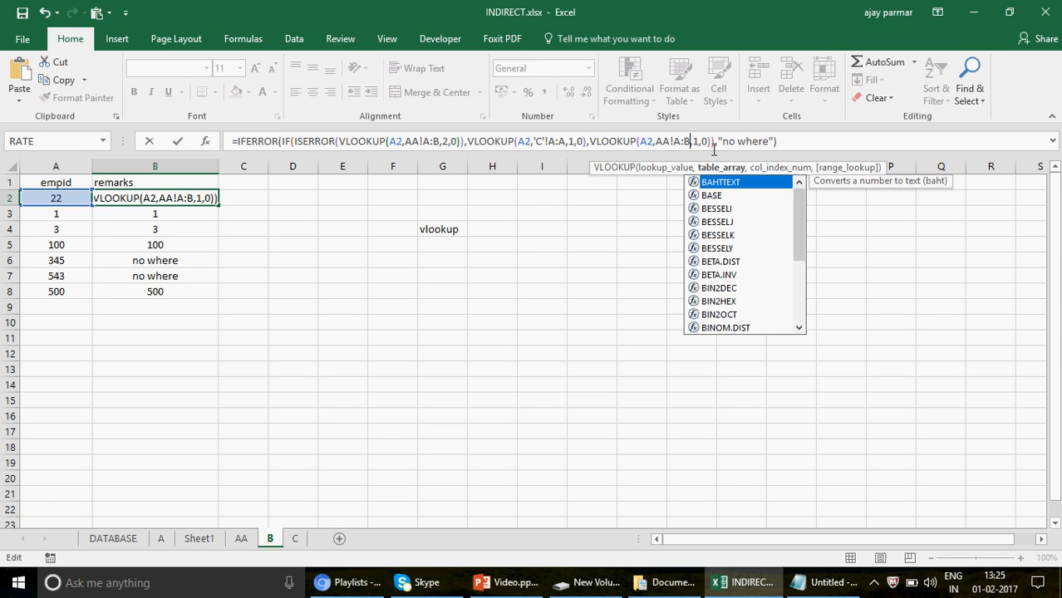
click(699, 141)
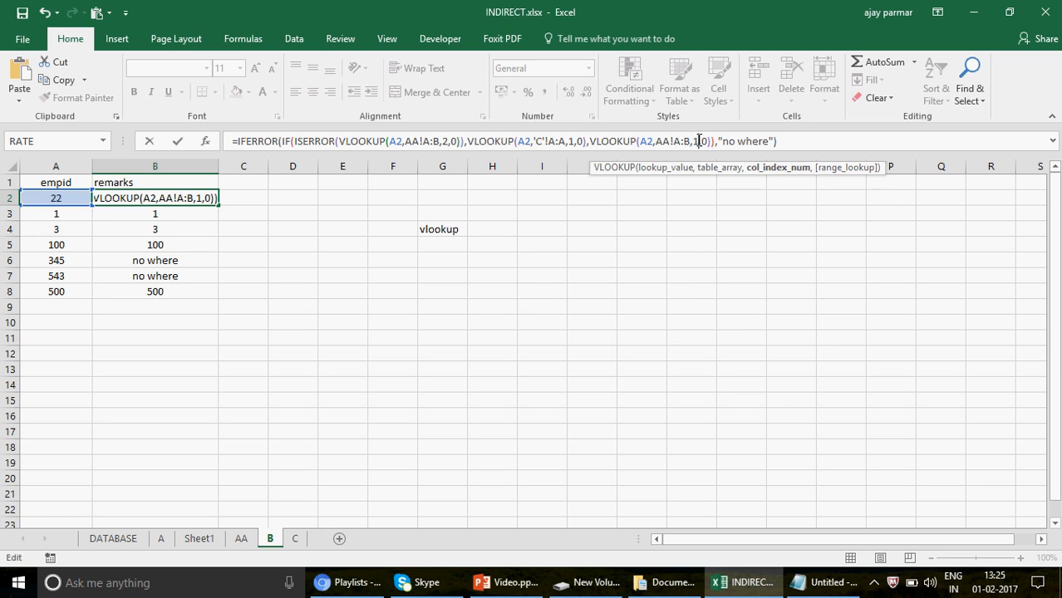
key(BackSpace)
text(2)
key(Return)
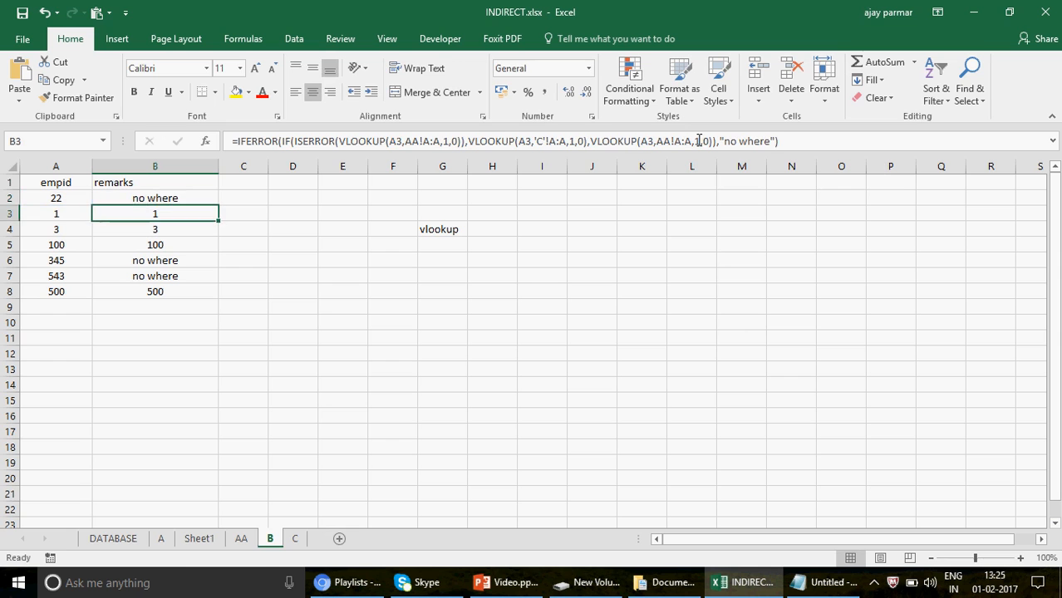
Fill the B2 formula down the remarks column and clear the surplus formula from B9.
key(Up)
drag(219, 205, 213, 306)
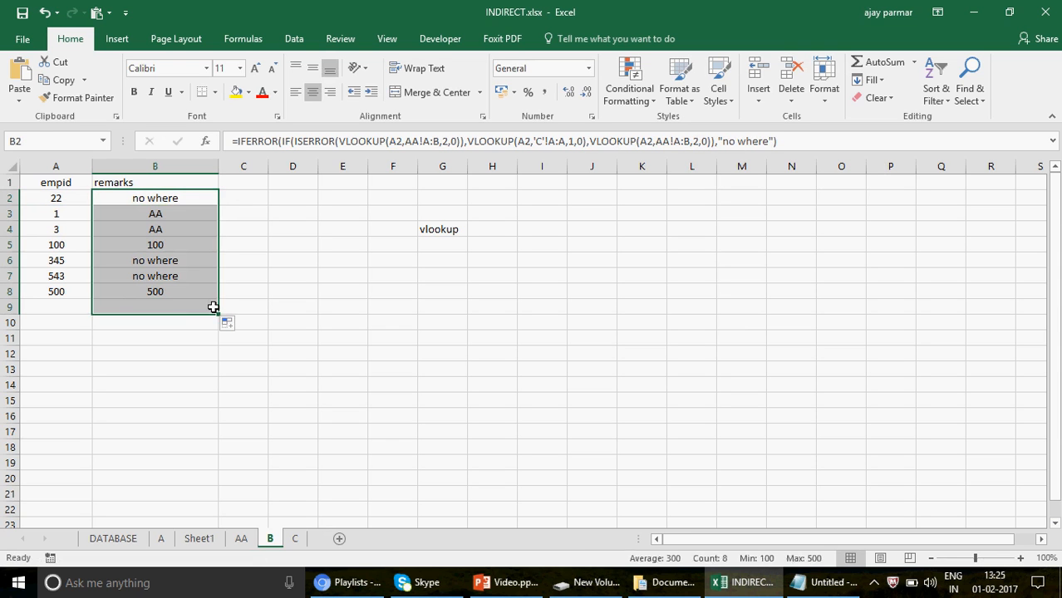
click(192, 308)
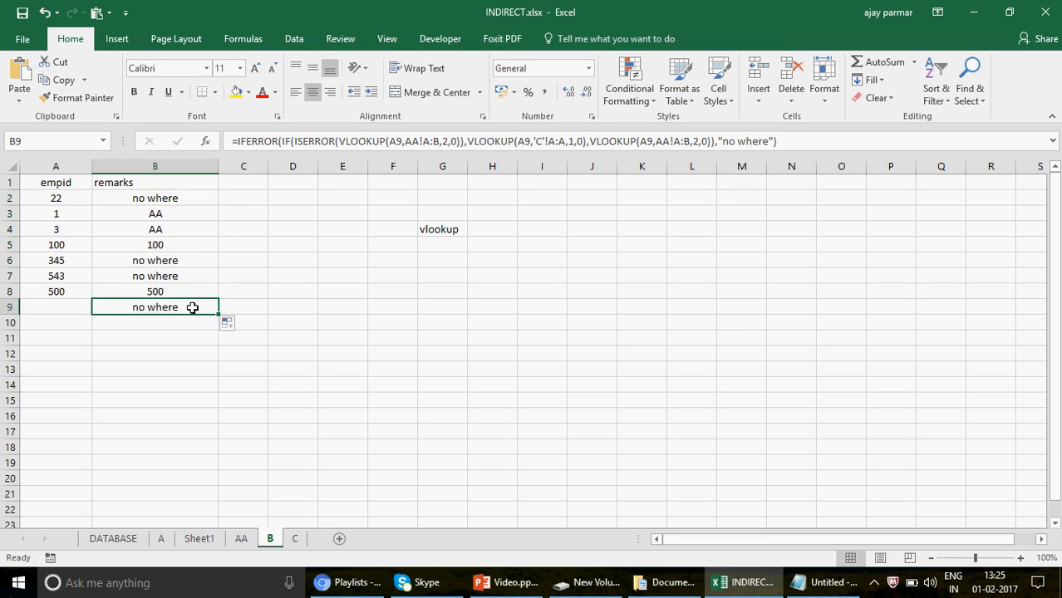
key(Delete)
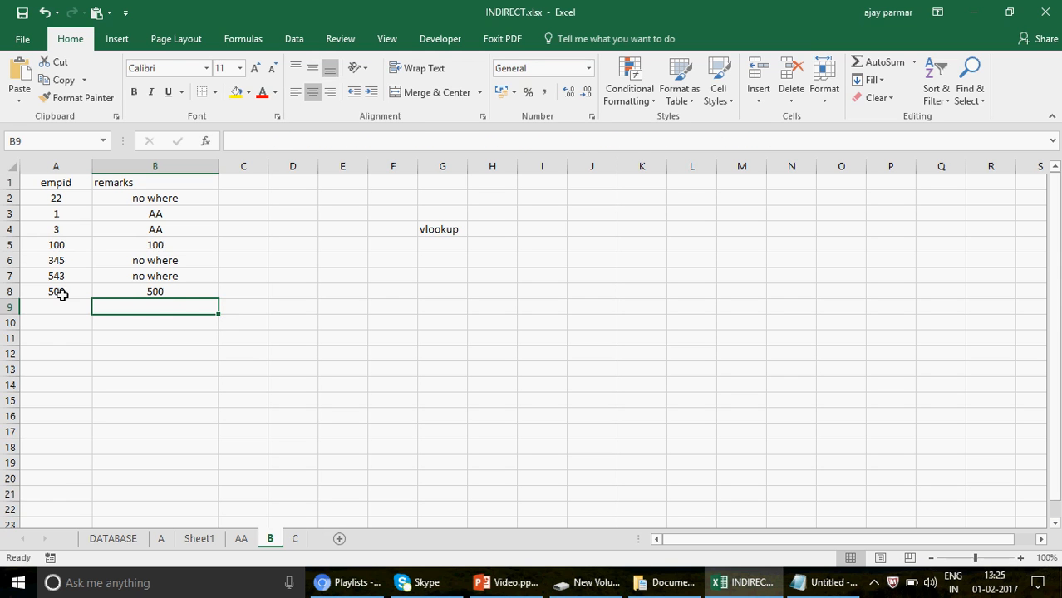
After checking the list on sheet C, widen B2's sheet C lookup range to A:B and fill the formula down to B8.
click(197, 292)
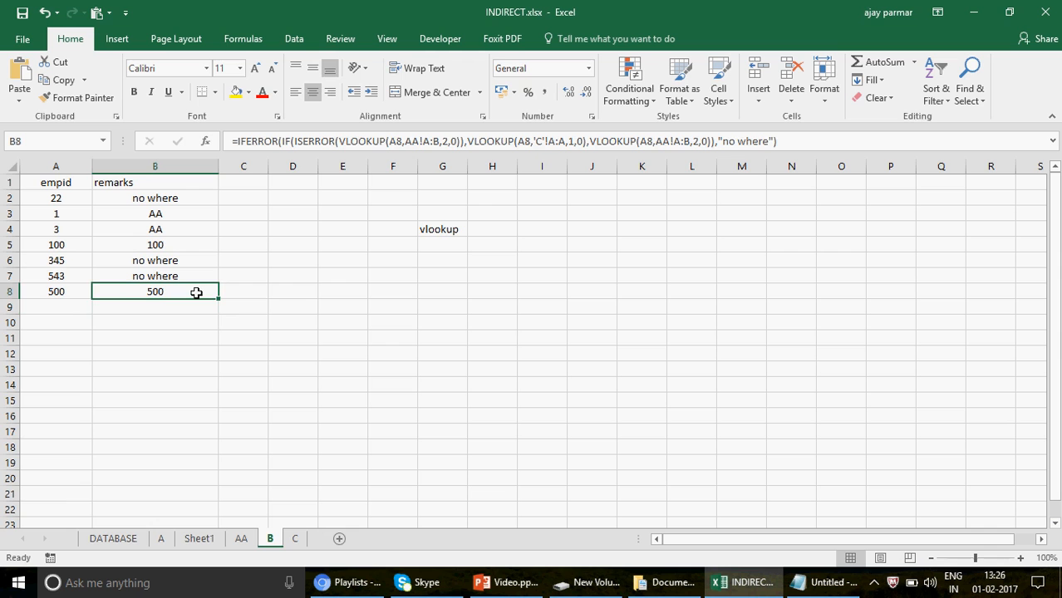
click(296, 538)
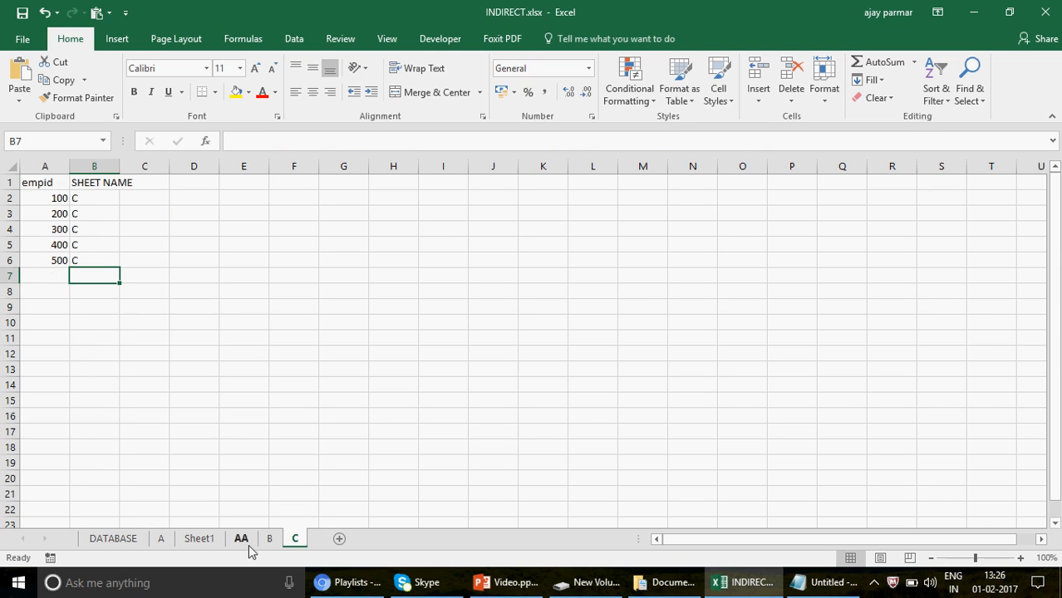
click(269, 540)
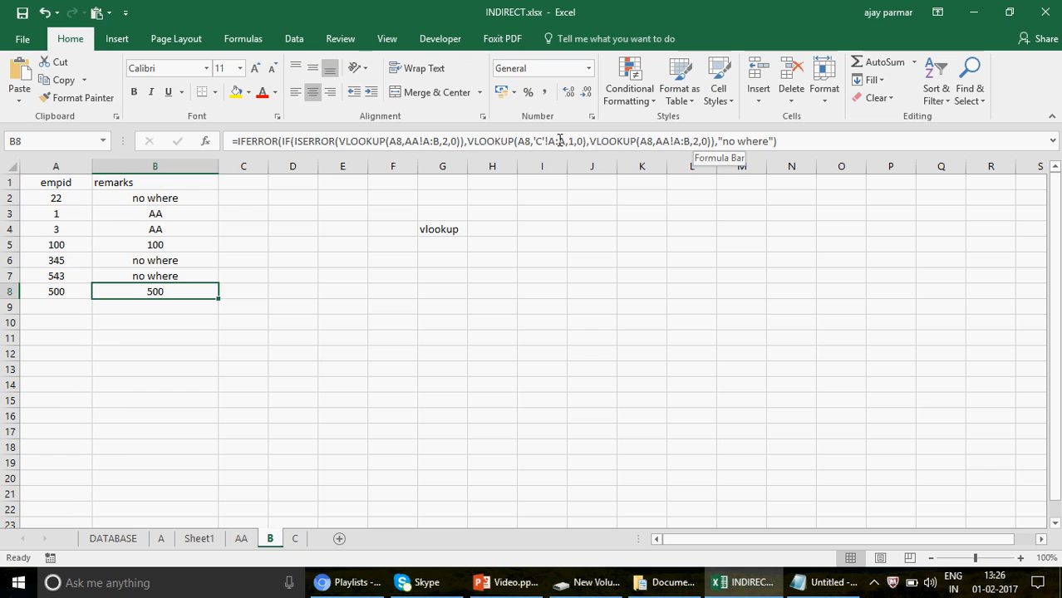
click(185, 197)
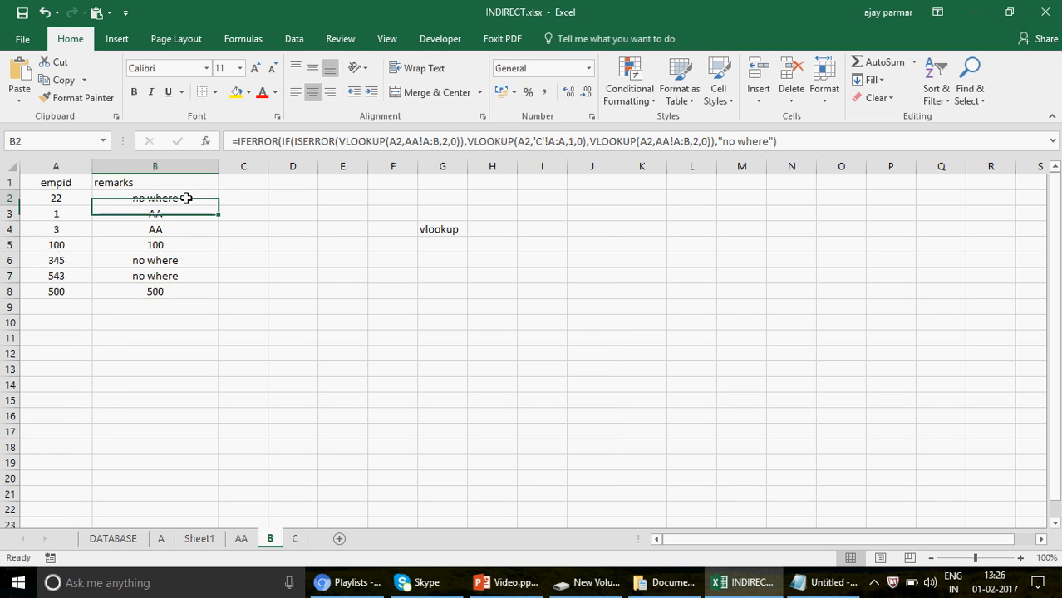
click(568, 143)
key(BackSpace)
text(B)
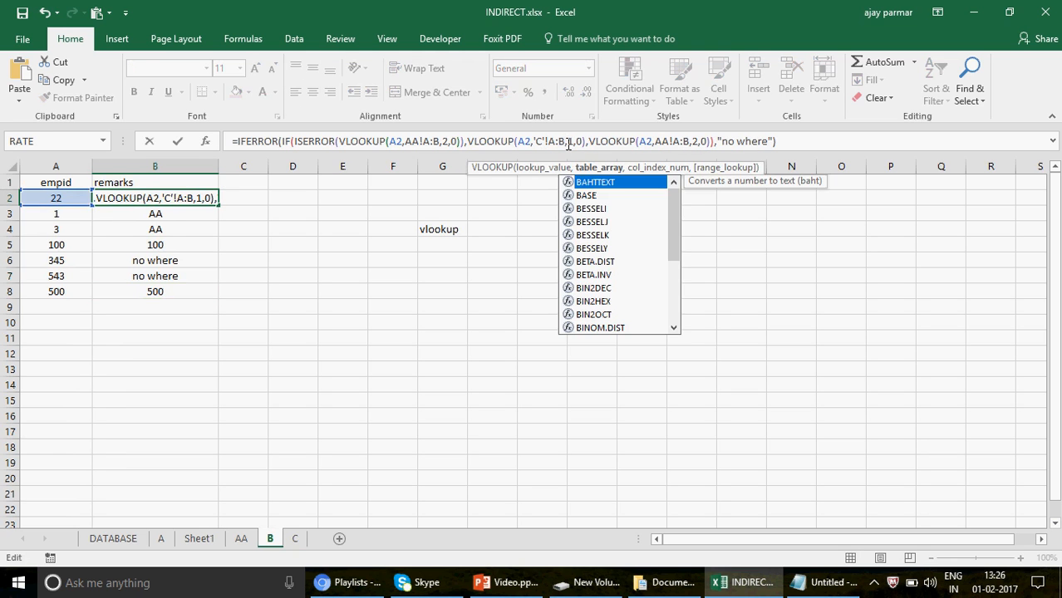
key(Return)
key(Up)
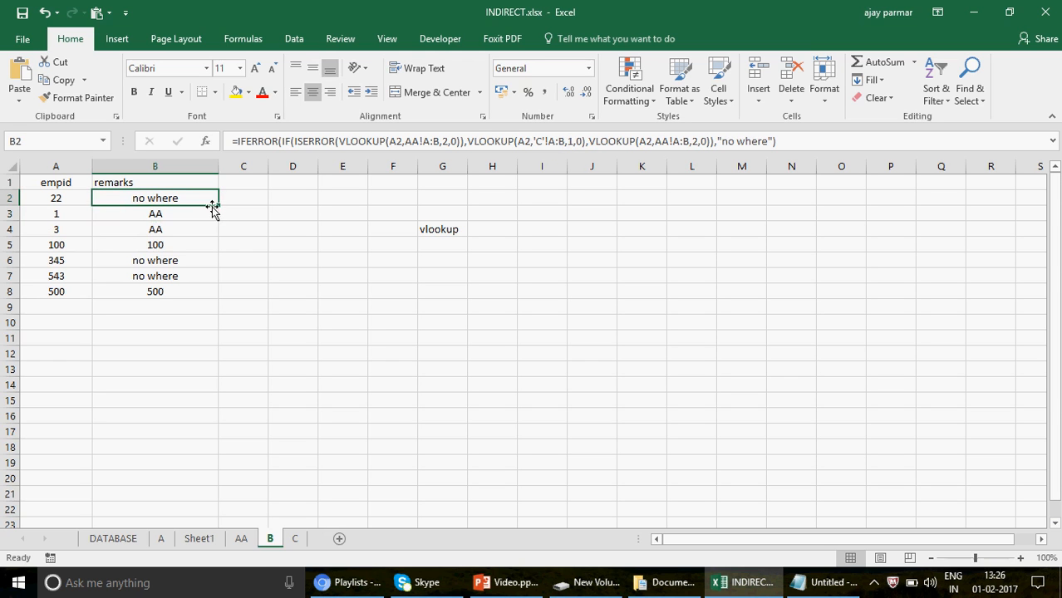
drag(217, 206, 211, 295)
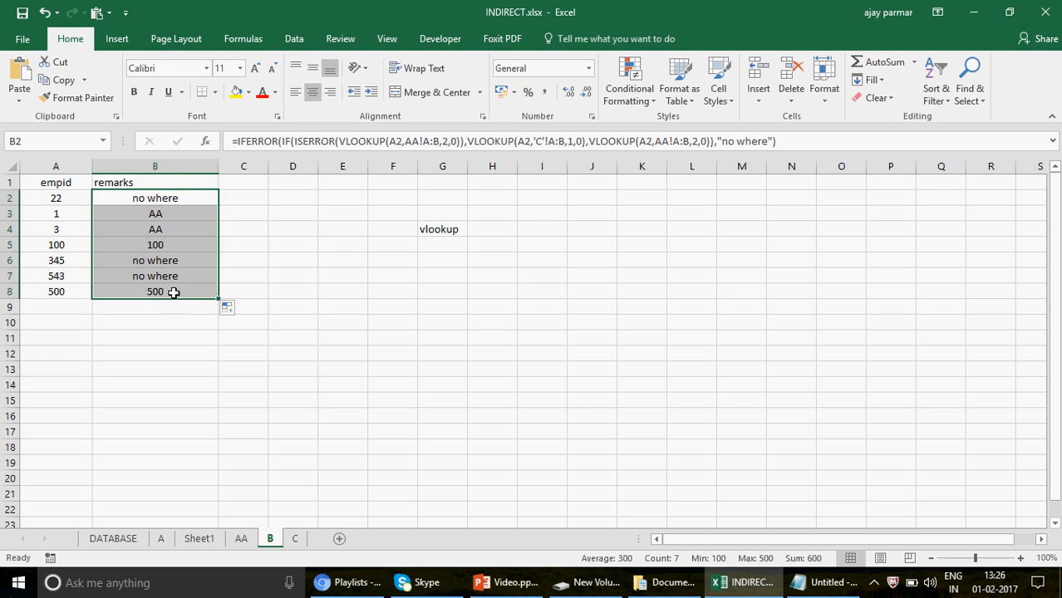
Set the column index of the sheet C VLOOKUP in B2 to 2 and fill the formula down to B8.
click(174, 293)
click(174, 197)
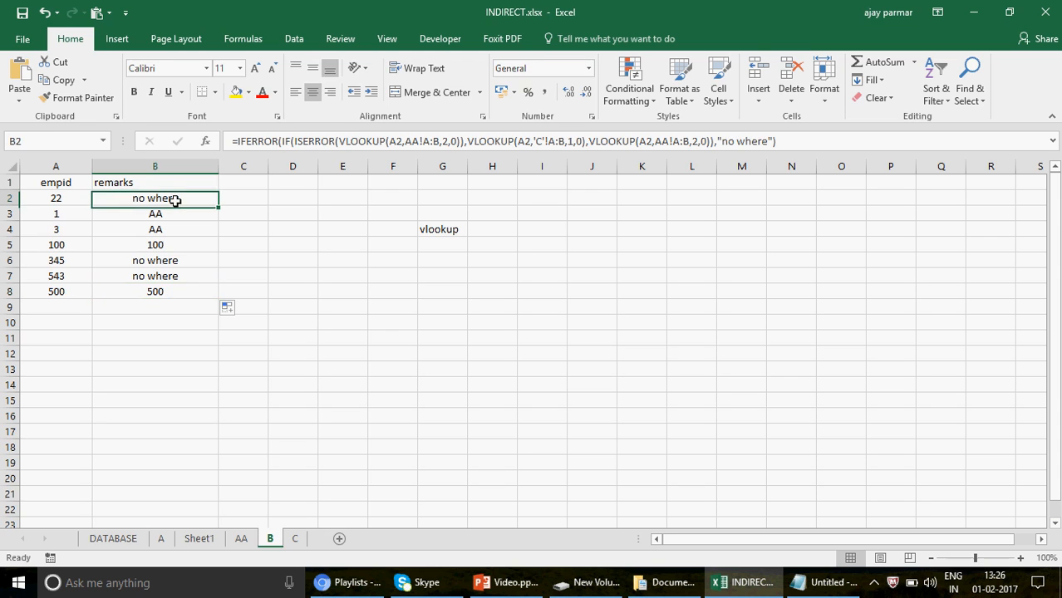
click(570, 142)
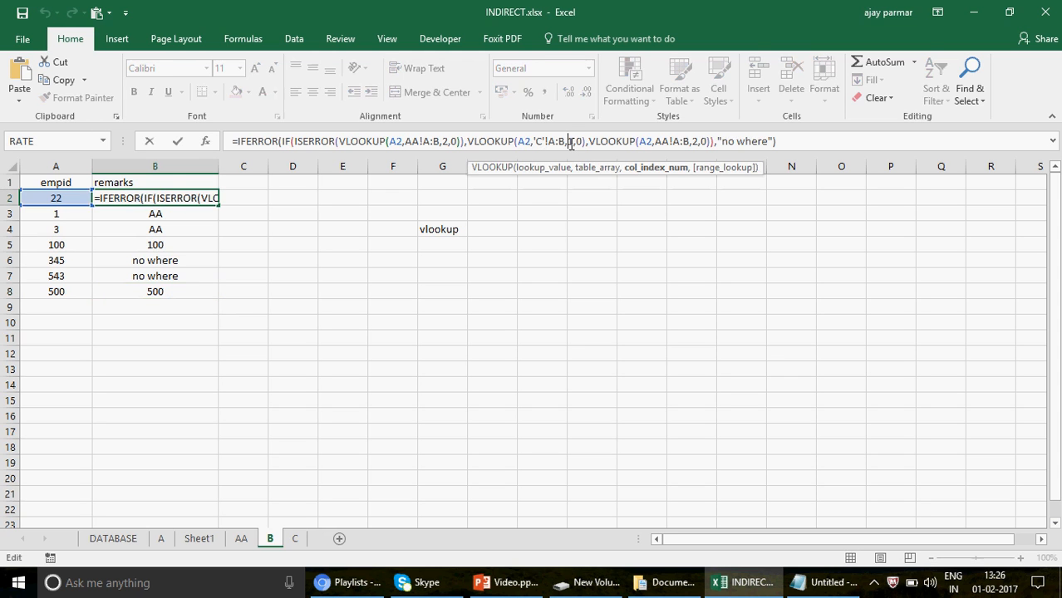
key(ctrl+Return)
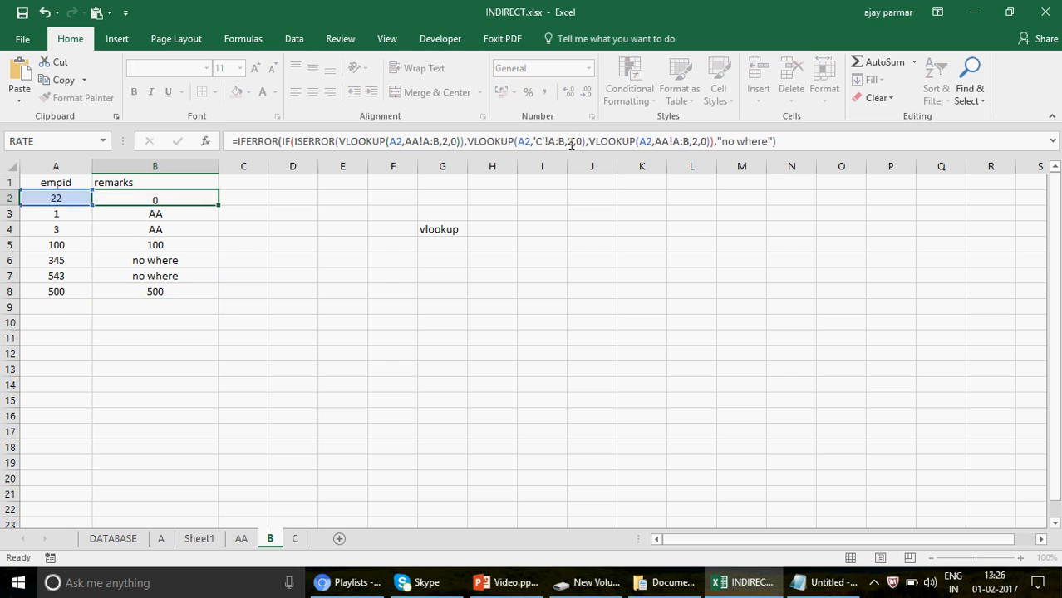
double_click(222, 207)
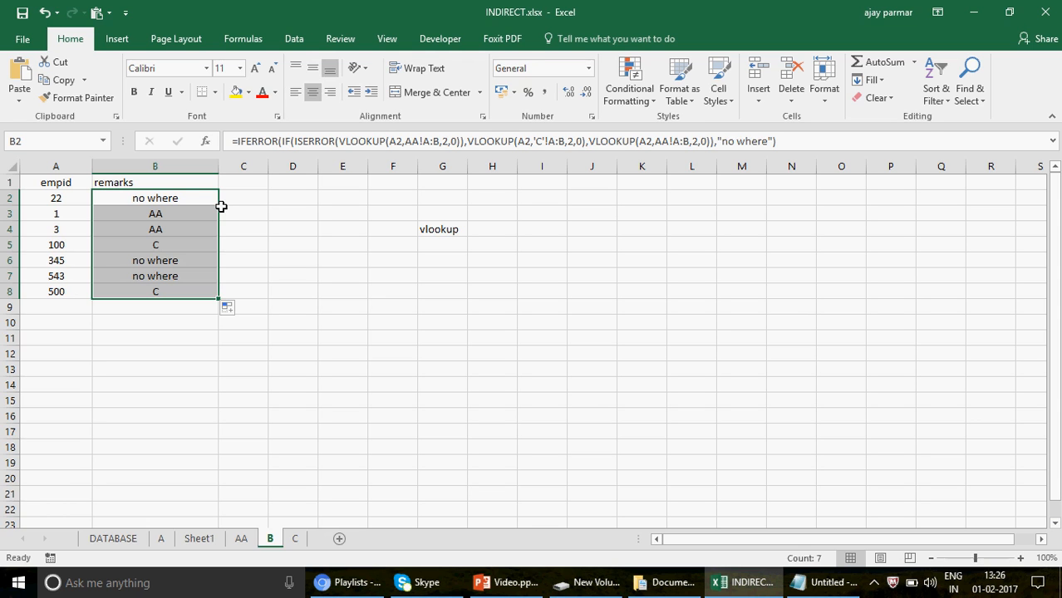
Start Evaluate Formula on B2 and evaluate it stepwise through the ISERROR test of the sheet AA lookup.
click(210, 204)
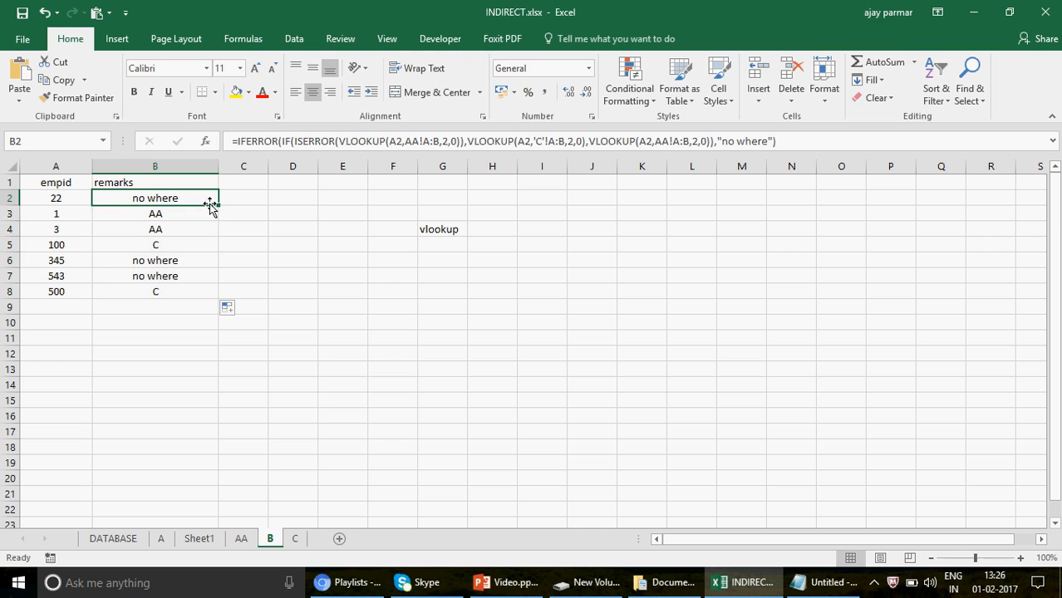
click(243, 41)
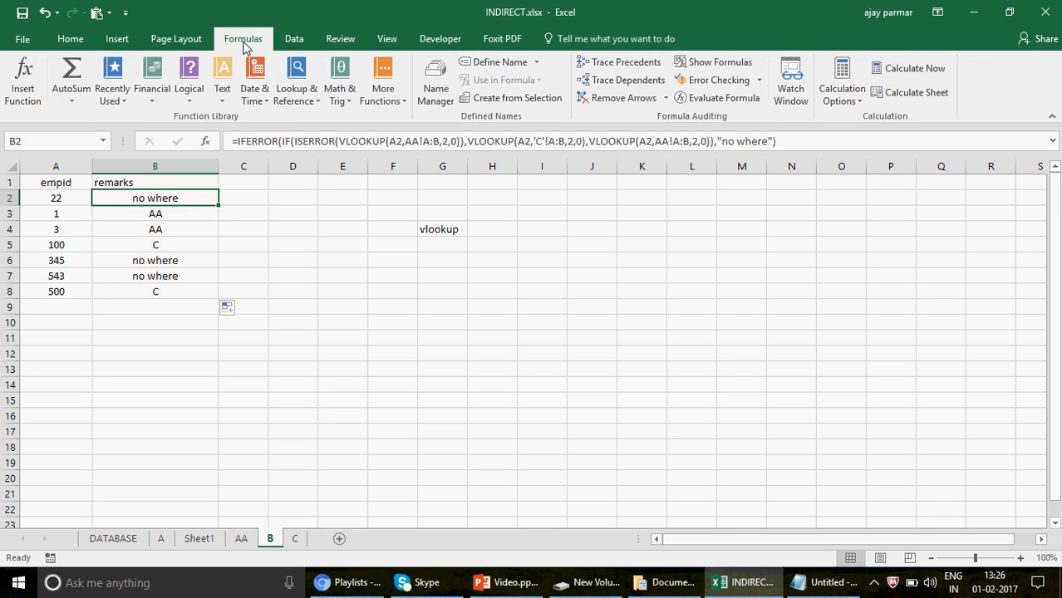
click(736, 100)
drag(709, 149, 405, 235)
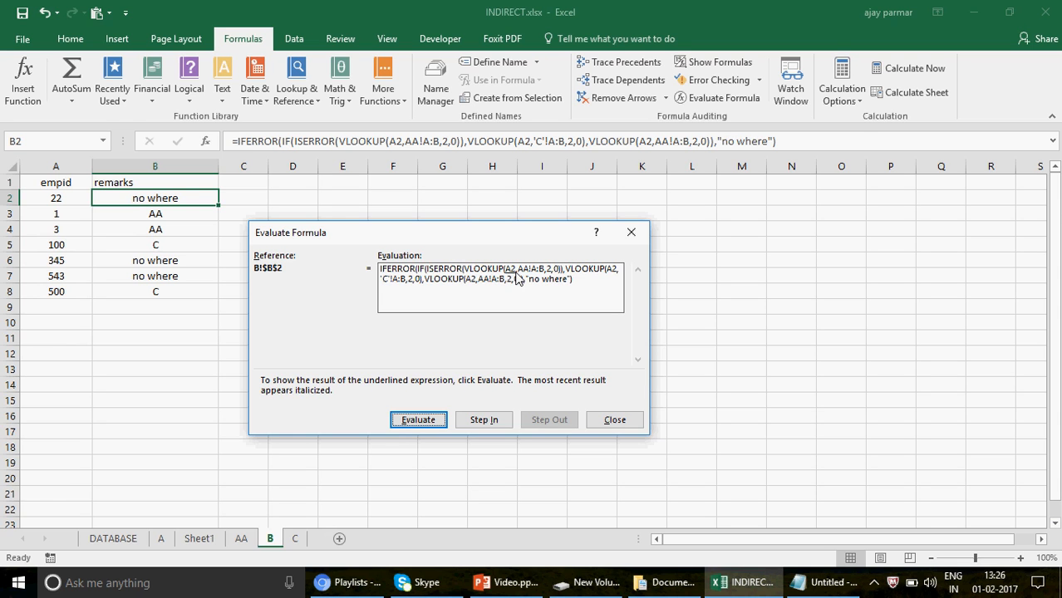
click(419, 421)
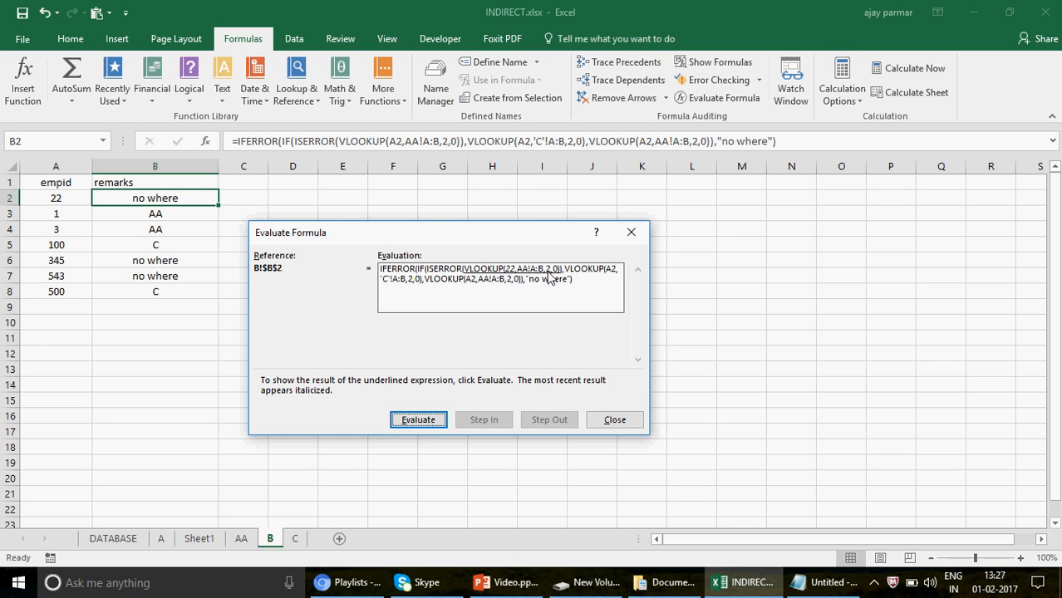
click(426, 422)
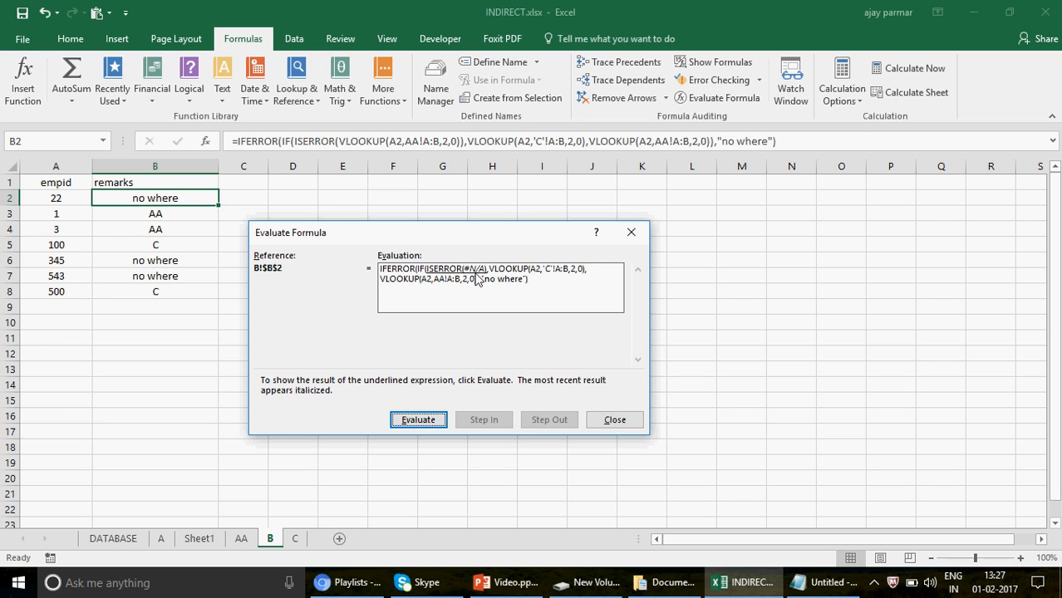
click(418, 421)
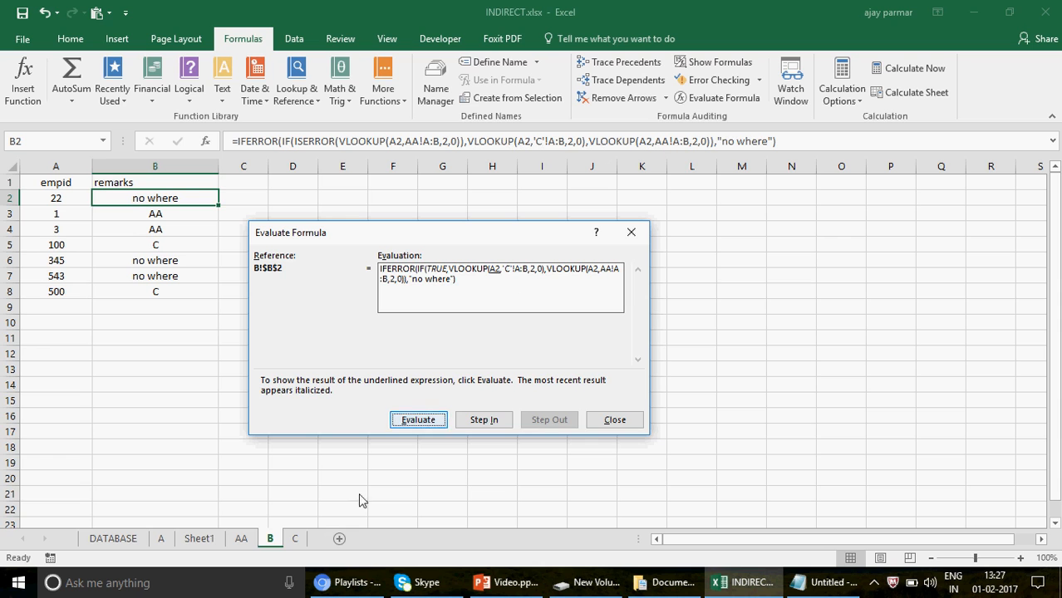
Evaluate the sheet C VLOOKUP and the remaining IF and IFERROR parts of B2's formula, and close the evaluation.
click(428, 421)
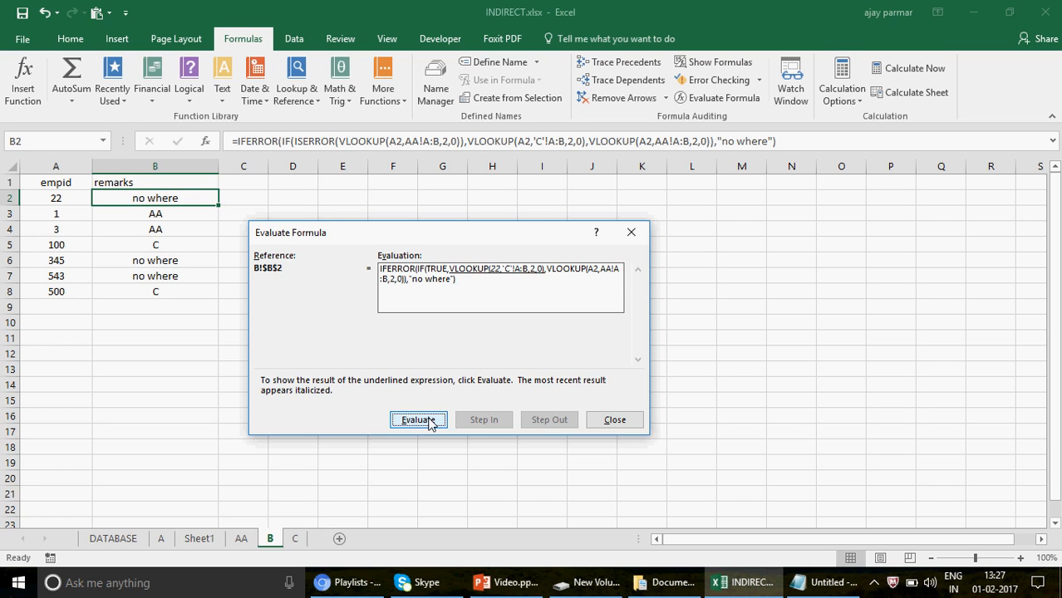
click(428, 422)
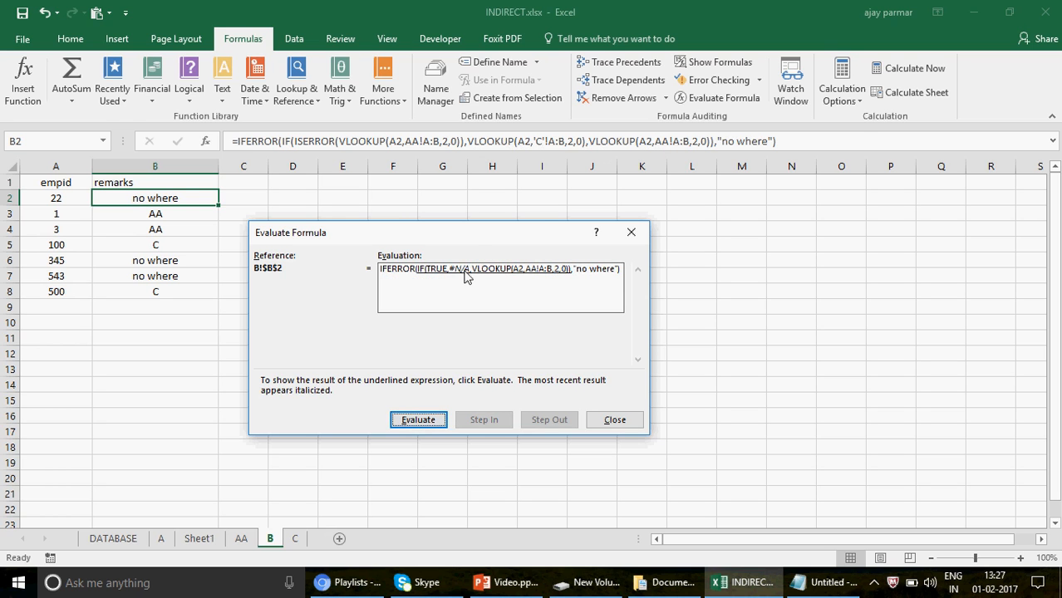
click(429, 420)
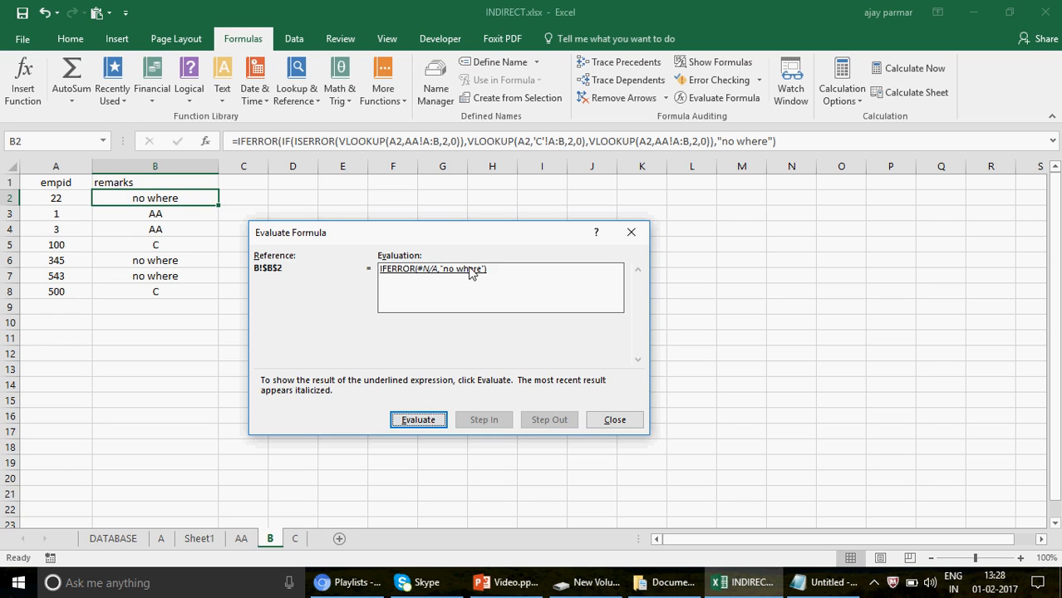
click(428, 422)
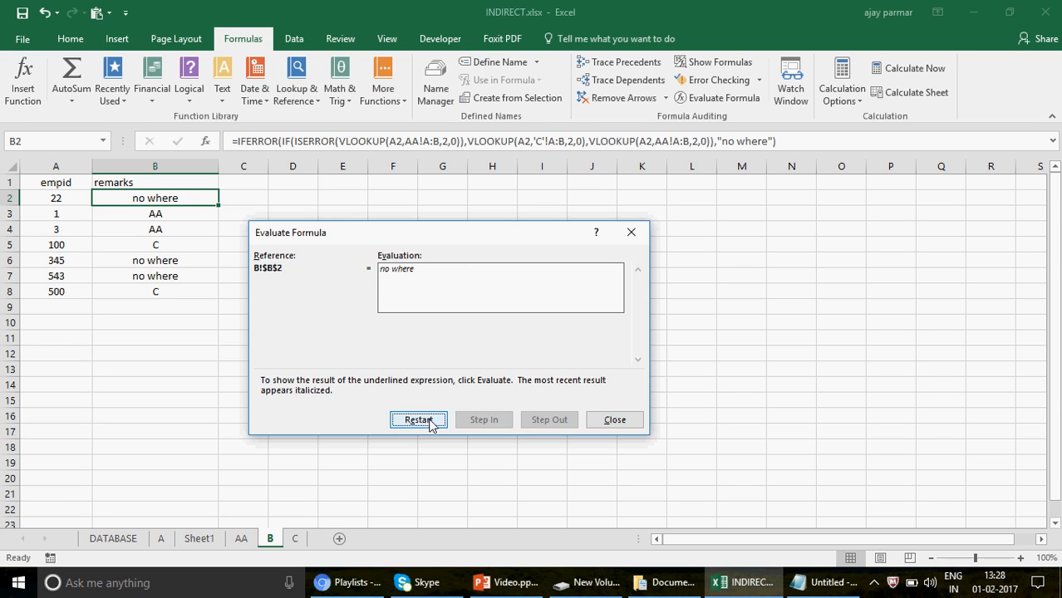
click(624, 420)
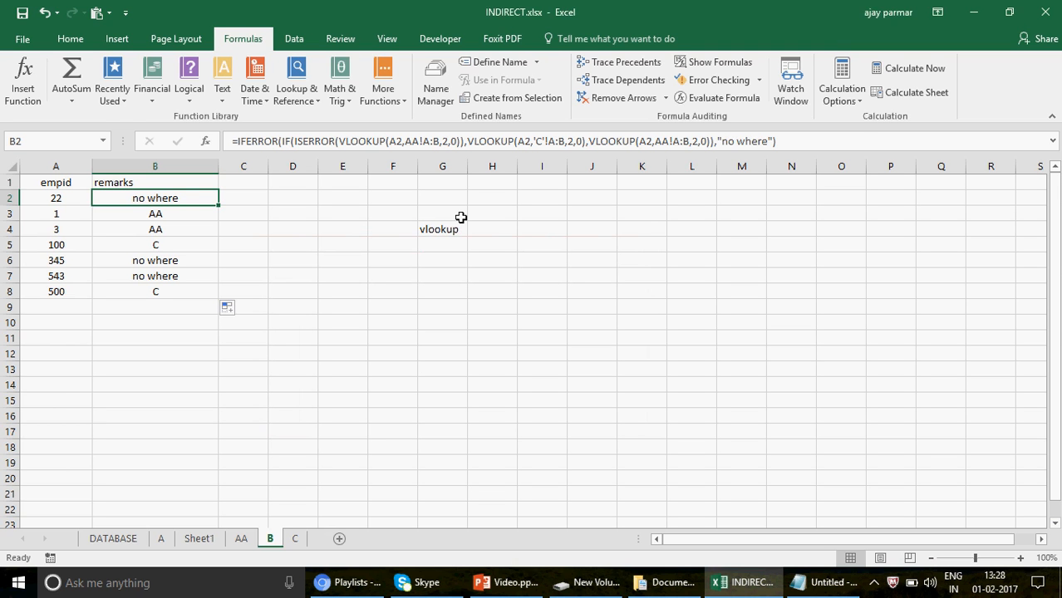
Review the lookup columns A:B on sheets AA and C, and return to sheet B.
click(241, 539)
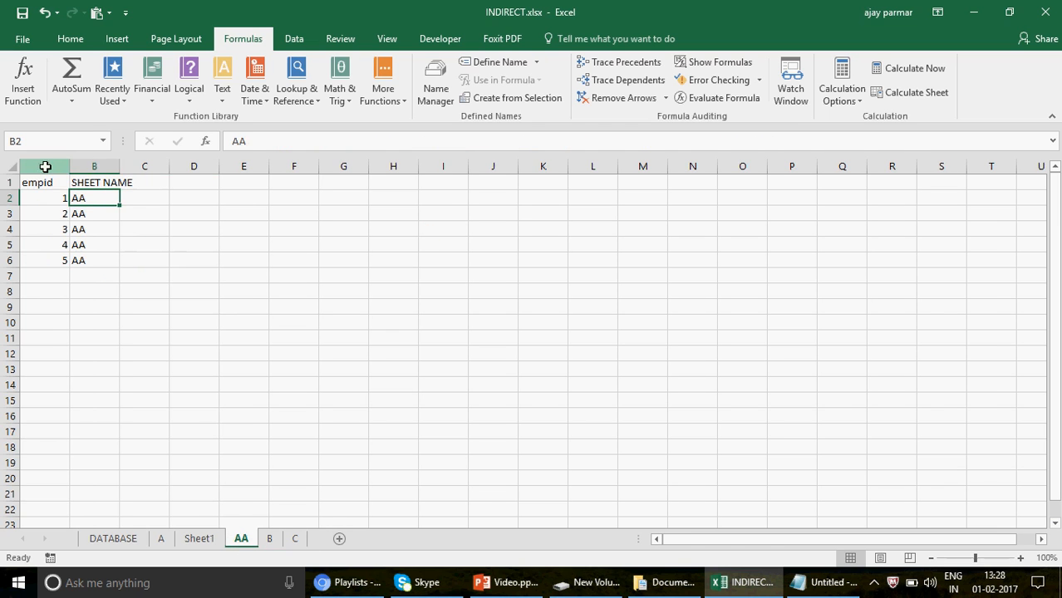
click(43, 166)
shift+click(99, 163)
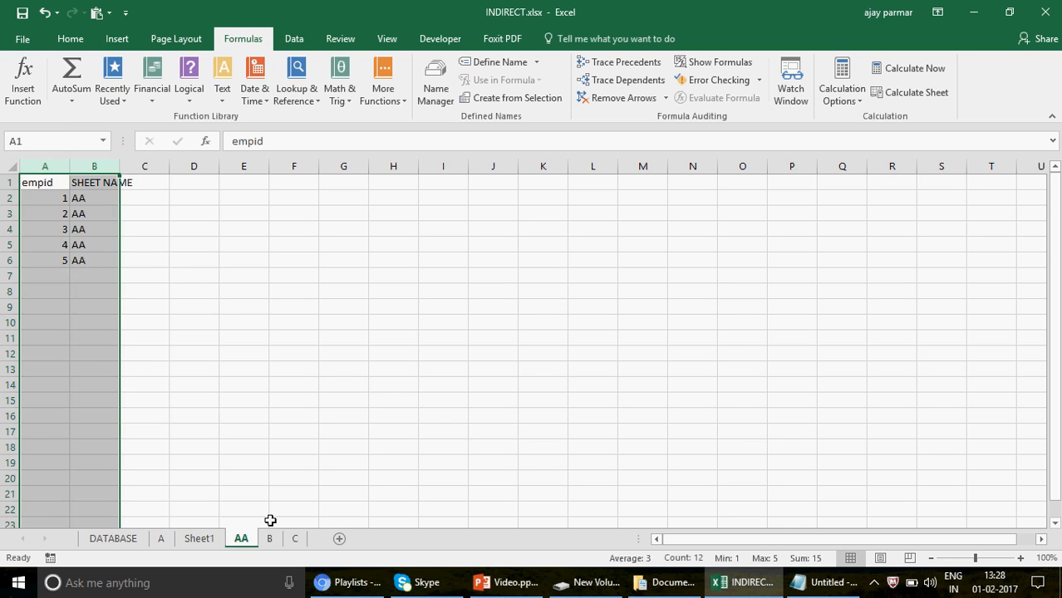
click(295, 539)
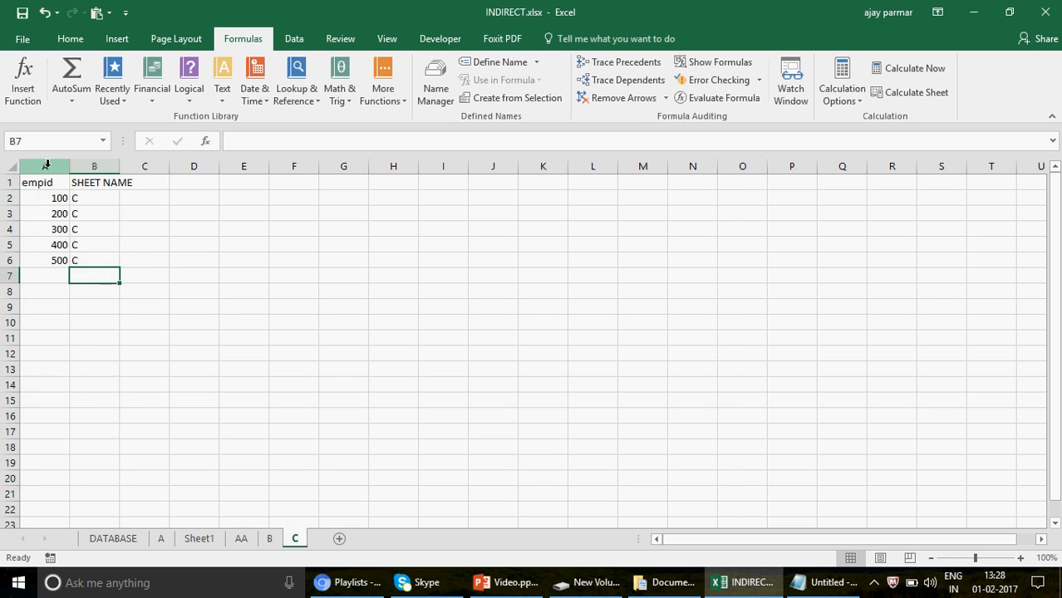
drag(45, 165, 96, 166)
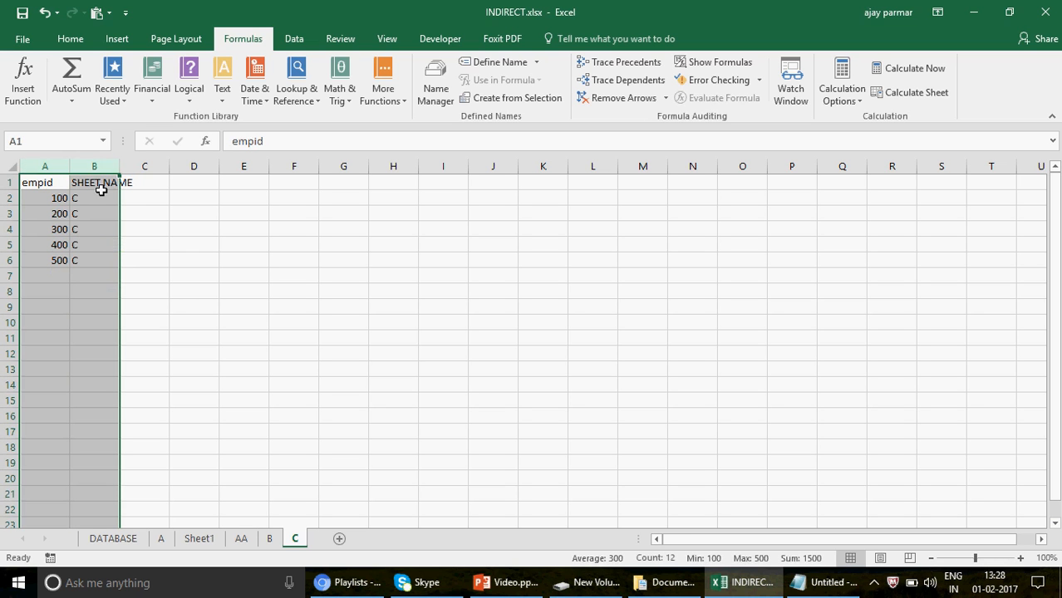
click(270, 538)
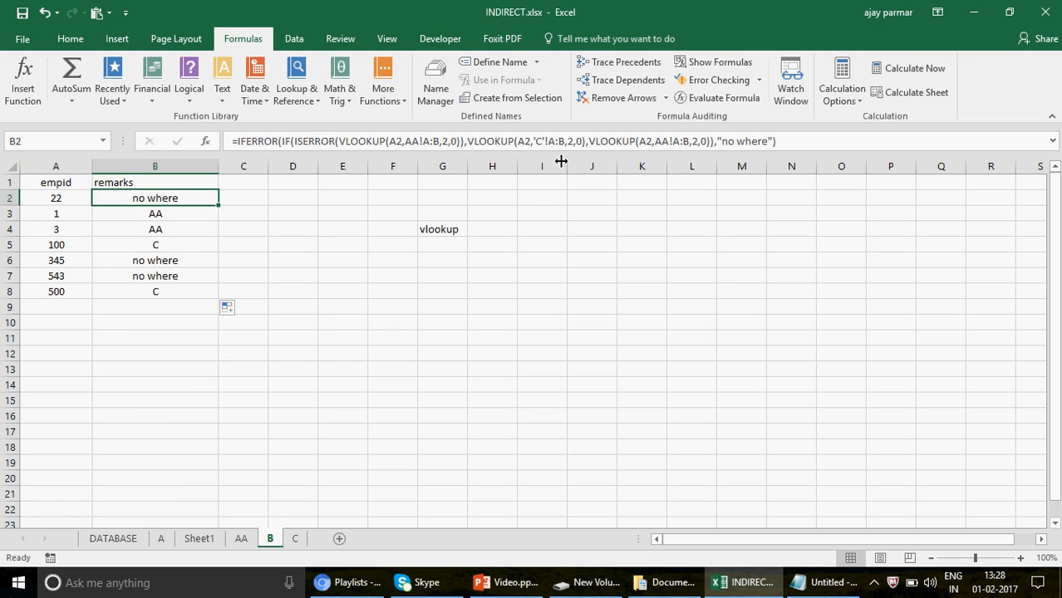
double_click(752, 143)
click(303, 309)
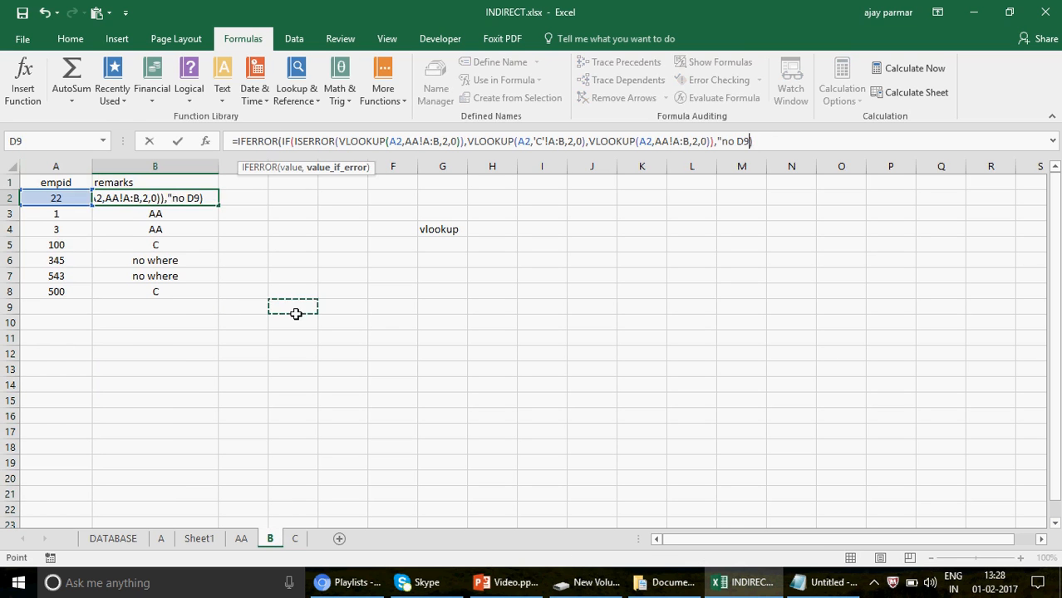
key(Escape)
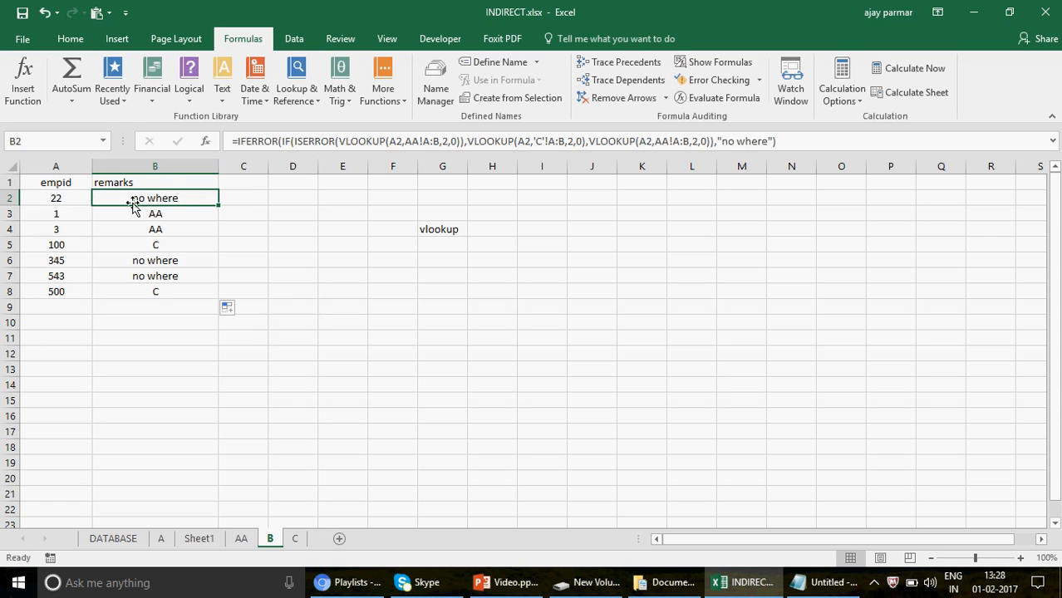
Check the employee ID in A2 against the empid lists on sheets AA and C, and return to sheet B.
click(53, 199)
click(241, 539)
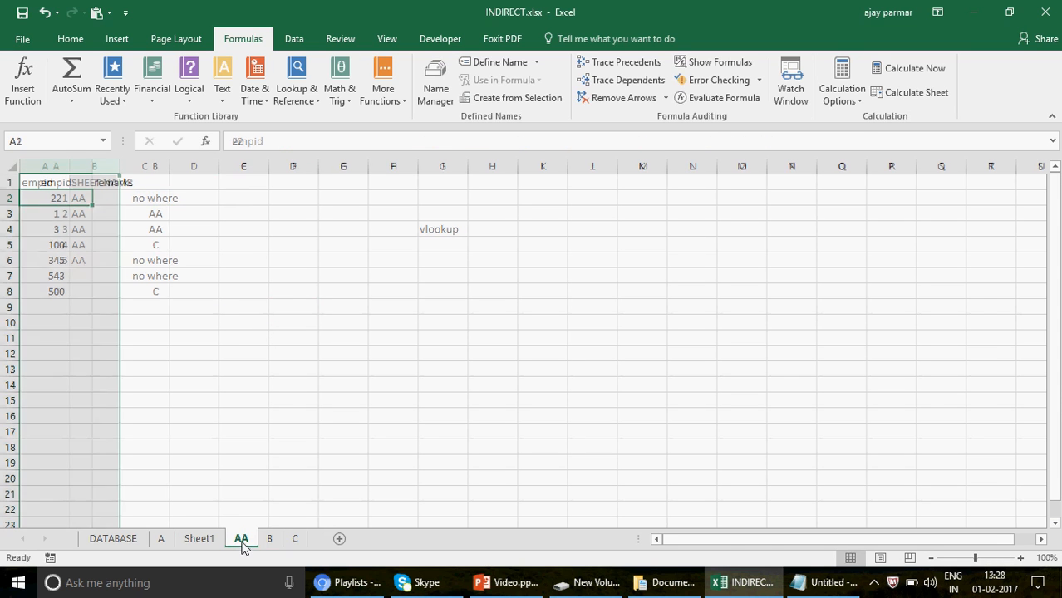
click(301, 541)
click(55, 170)
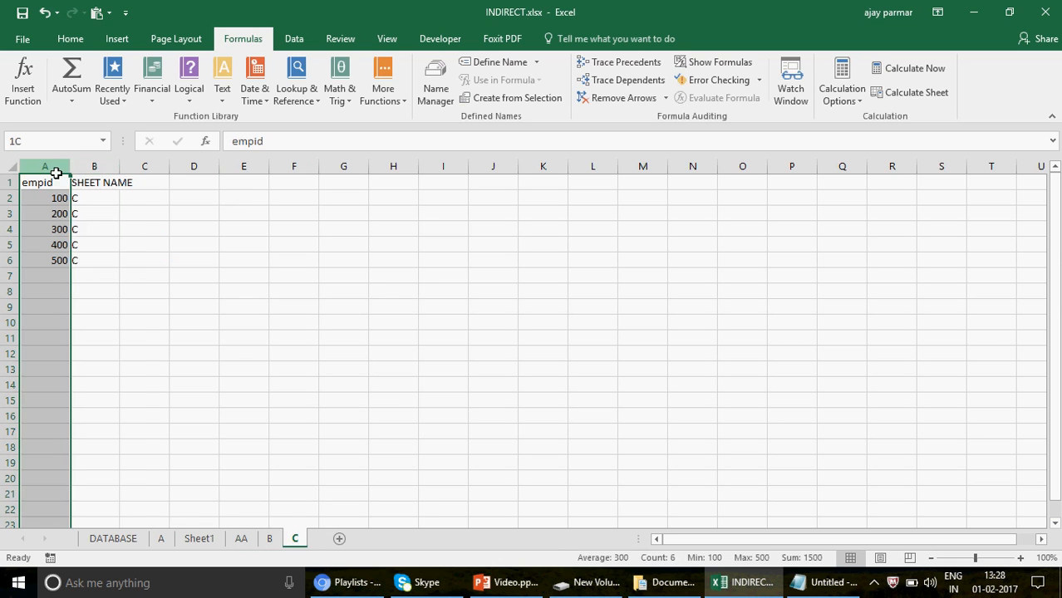
click(95, 168)
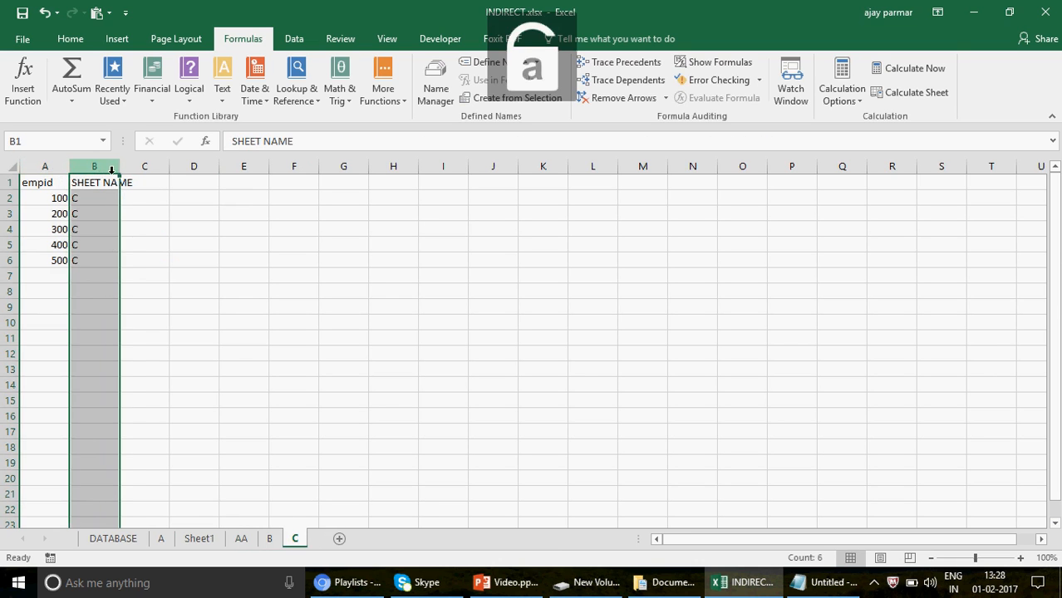
click(36, 166)
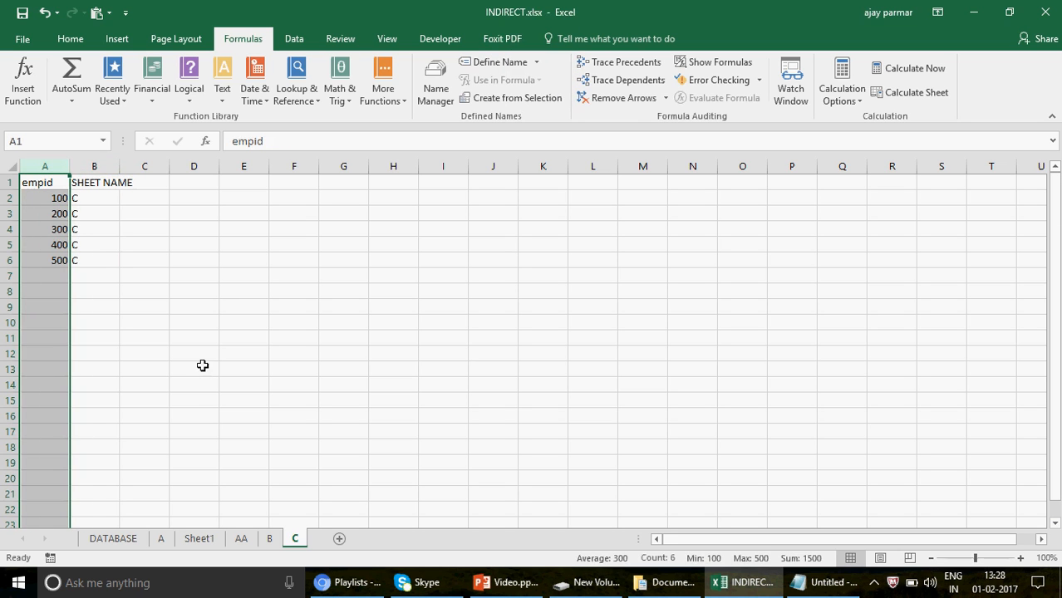
click(270, 538)
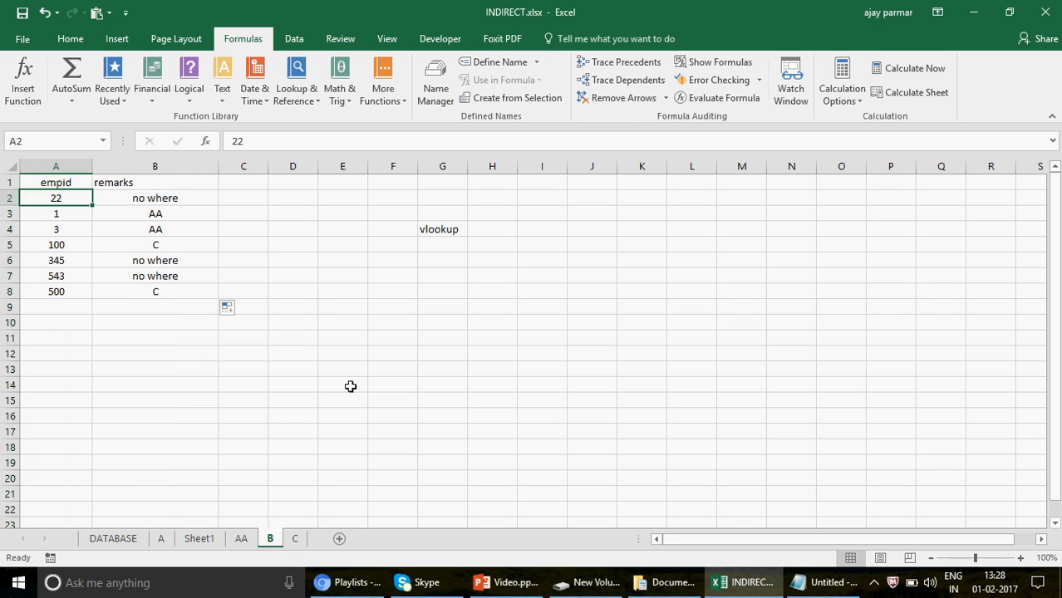
Examine the sheet C VLOOKUP, the final AA VLOOKUP and the "no where" fallback in B2's formula, leaving B2 selected.
click(201, 202)
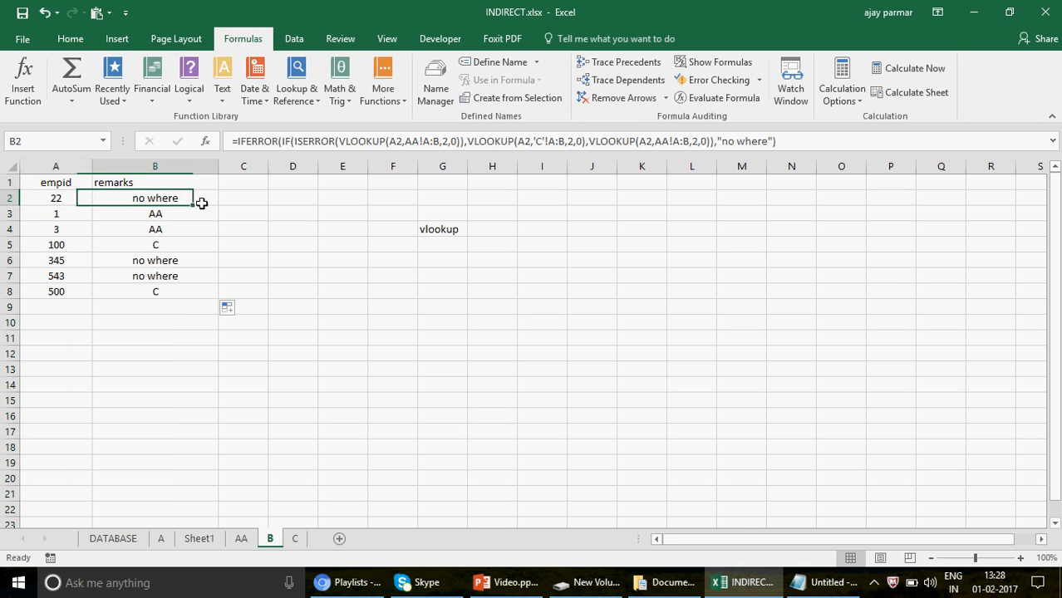
click(473, 141)
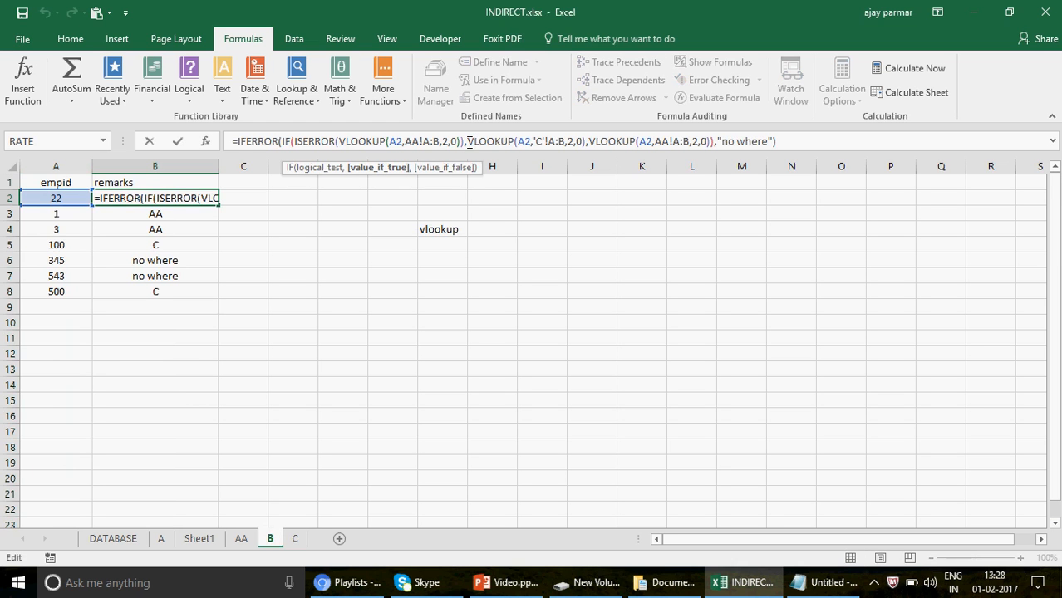
shift+click(585, 141)
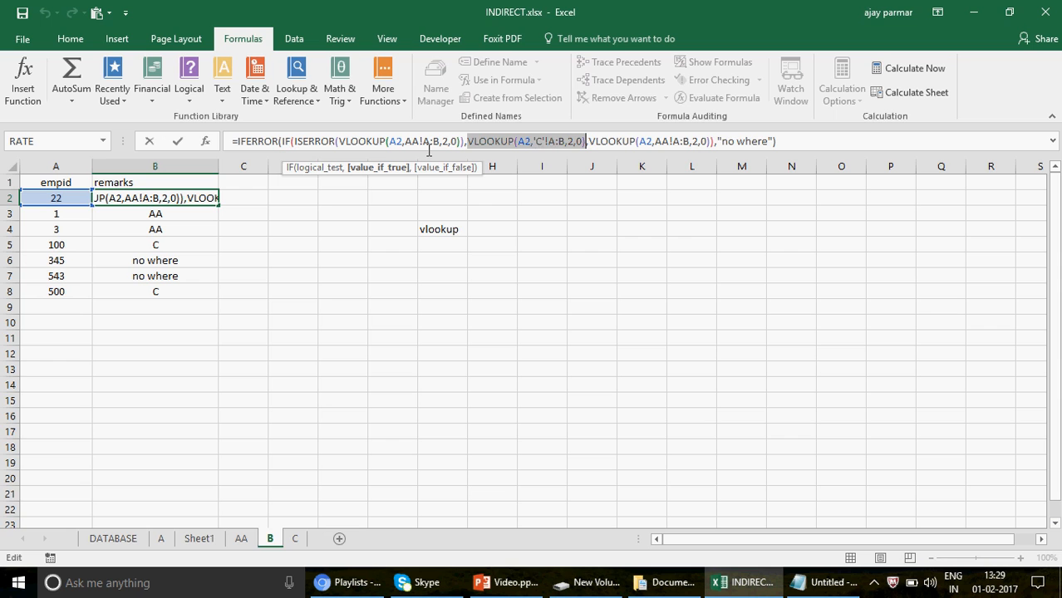
click(591, 142)
drag(591, 141, 707, 141)
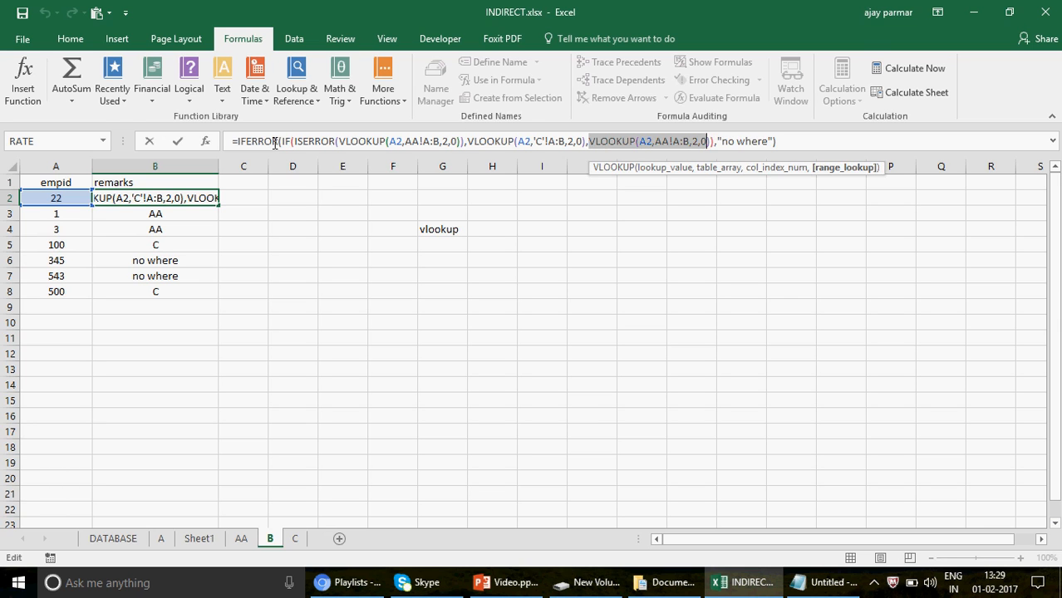
click(748, 143)
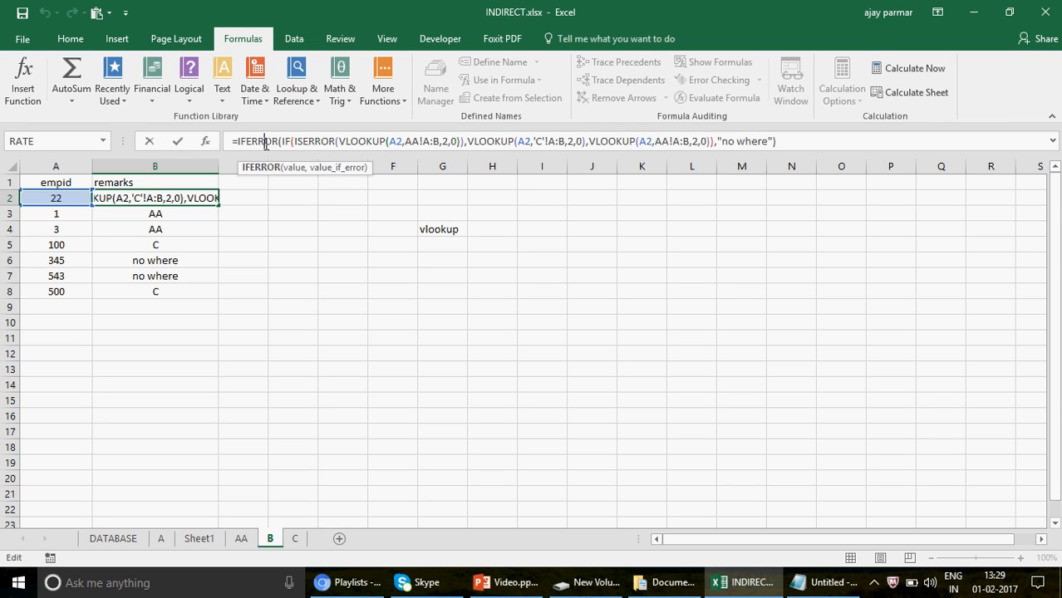
key(Return)
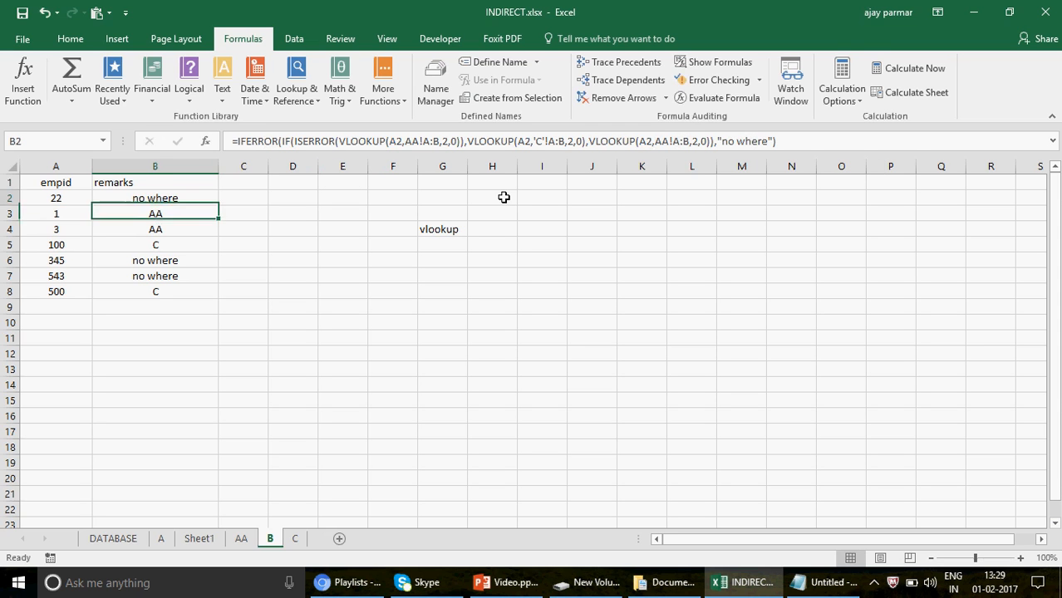
key(Up)
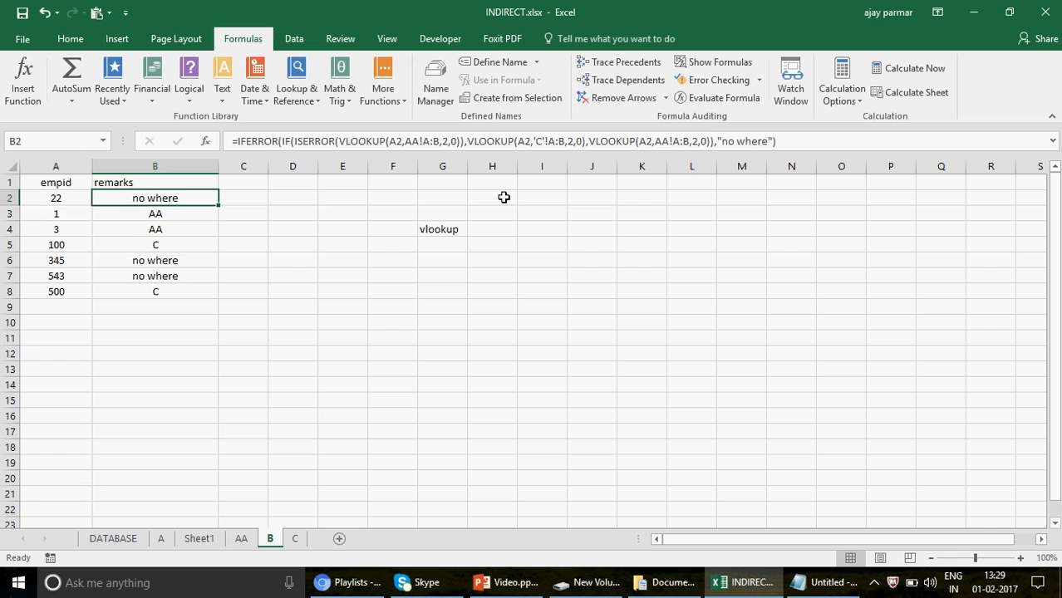